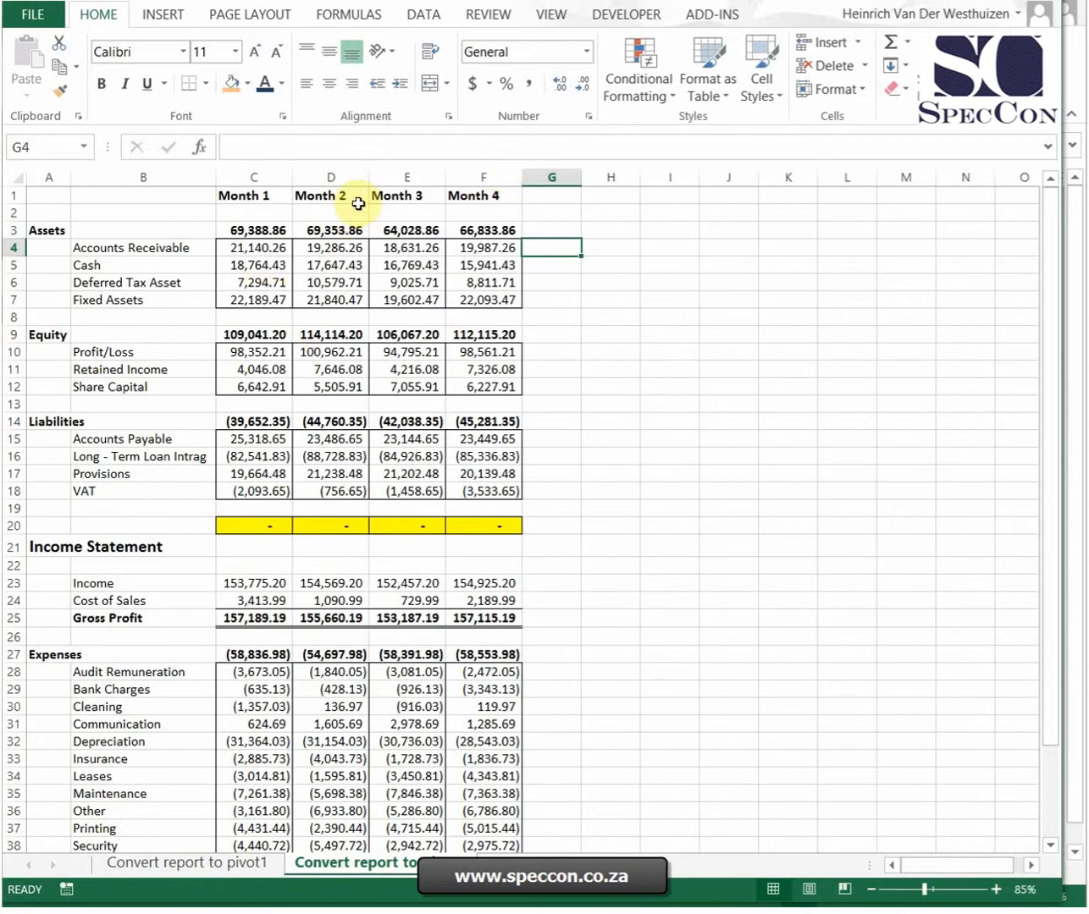
- Review the Month 1 to Month 4 columns of the report
click(631, 232)
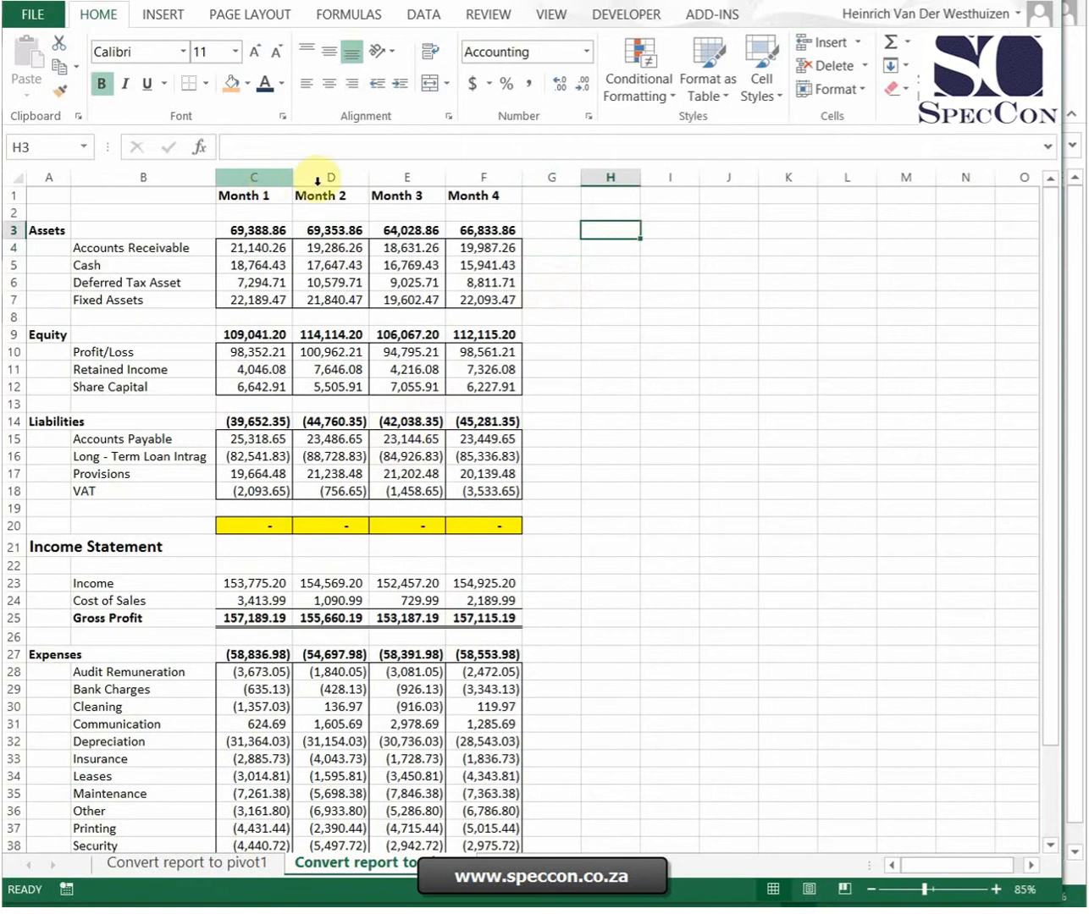
click(254, 177)
click(330, 177)
click(396, 176)
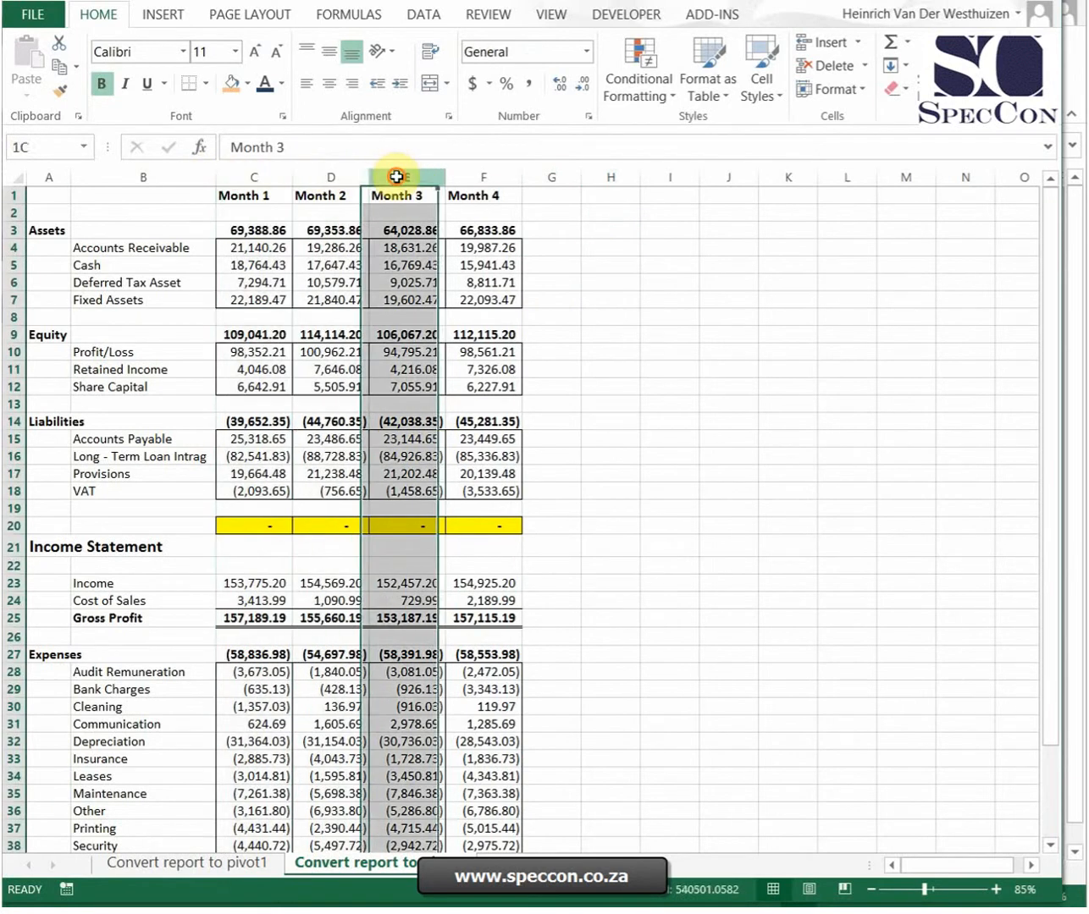
click(476, 176)
click(578, 245)
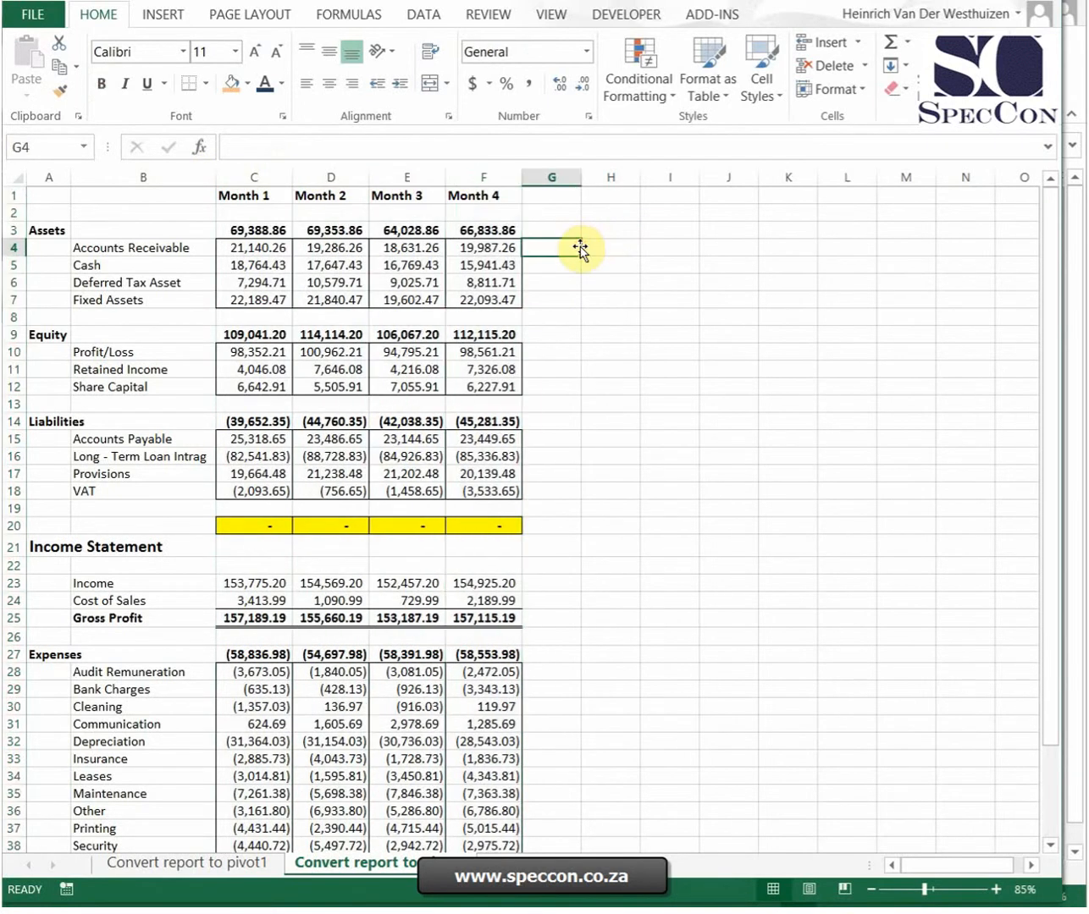
click(255, 177)
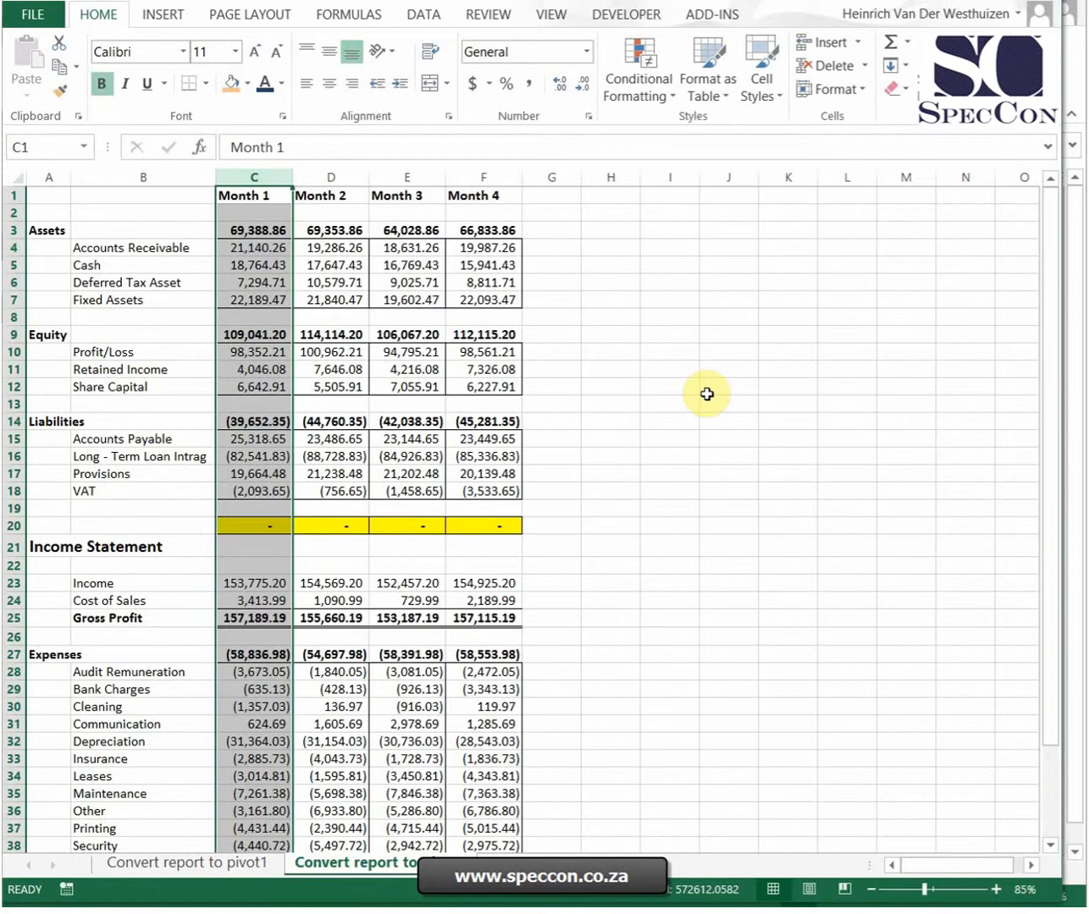
click(613, 246)
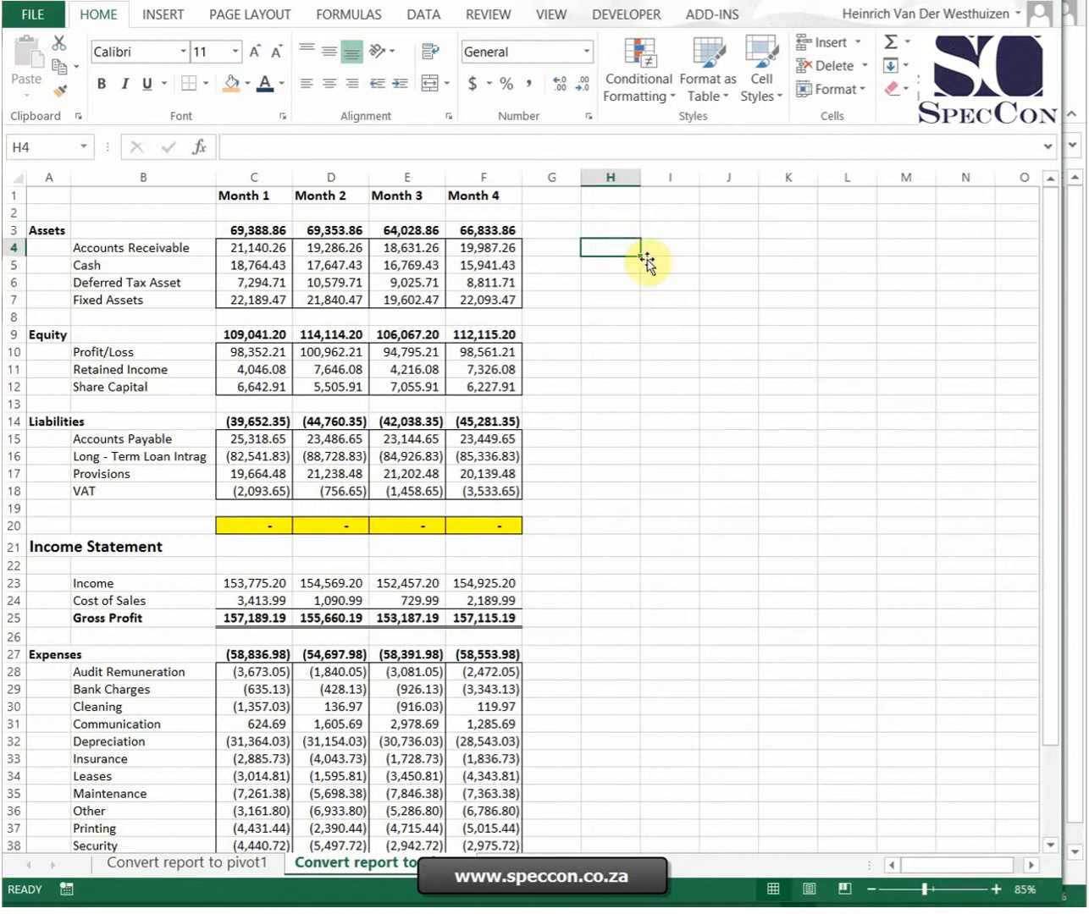
click(689, 244)
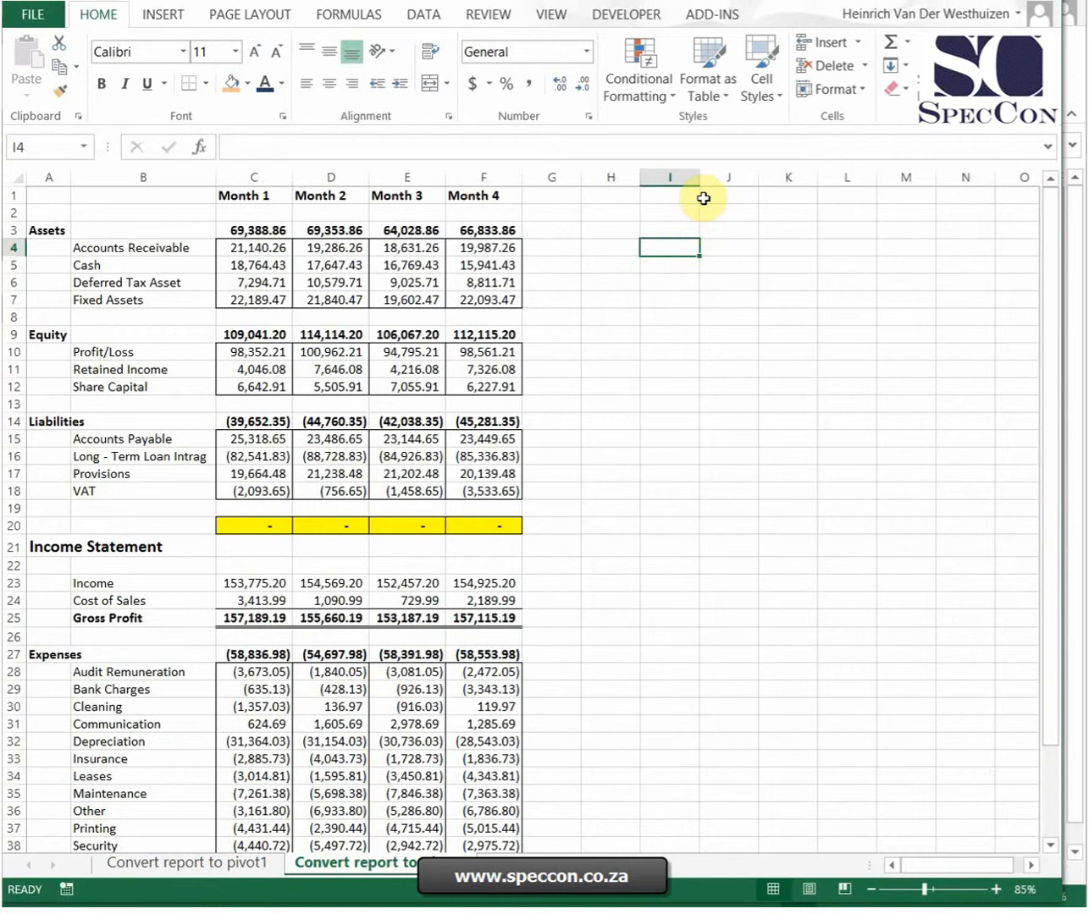
- Inspect the Month 1 Assets total and Profit/Loss formulas and the asset and equity figure blocks across all months
click(602, 353)
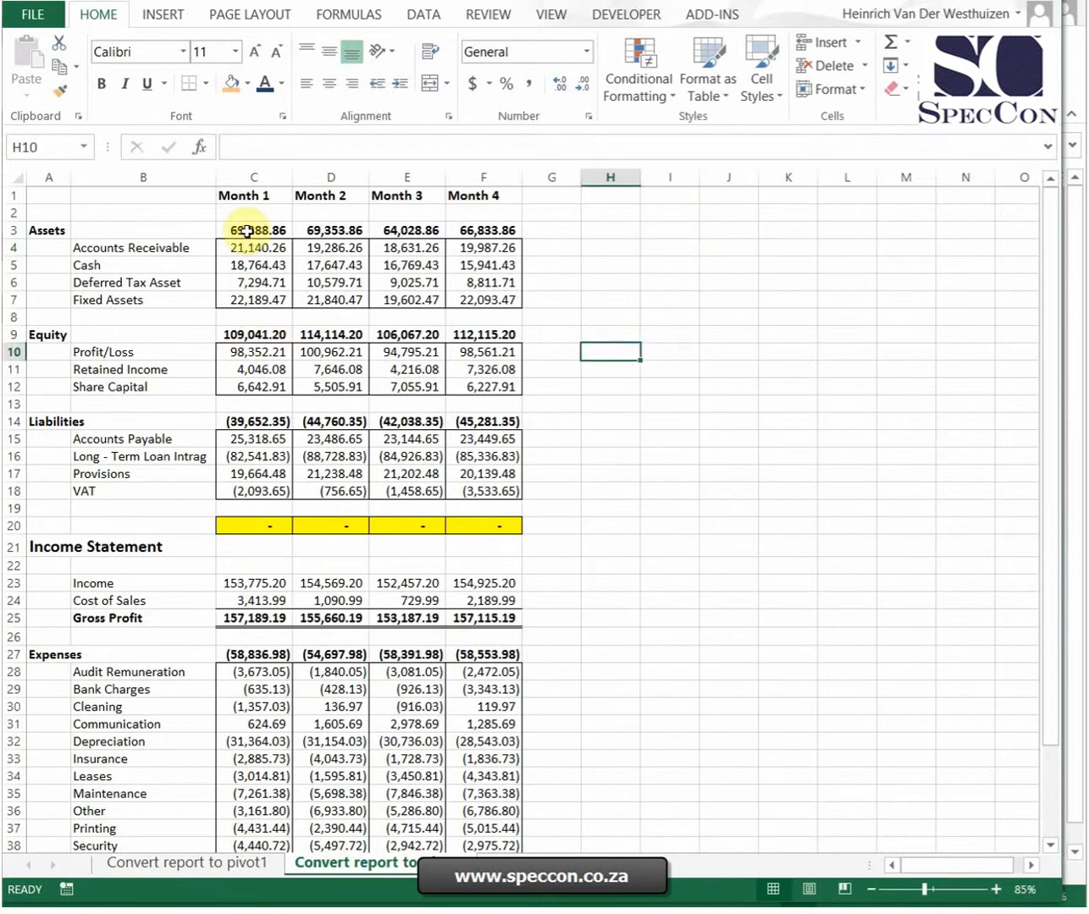
click(246, 230)
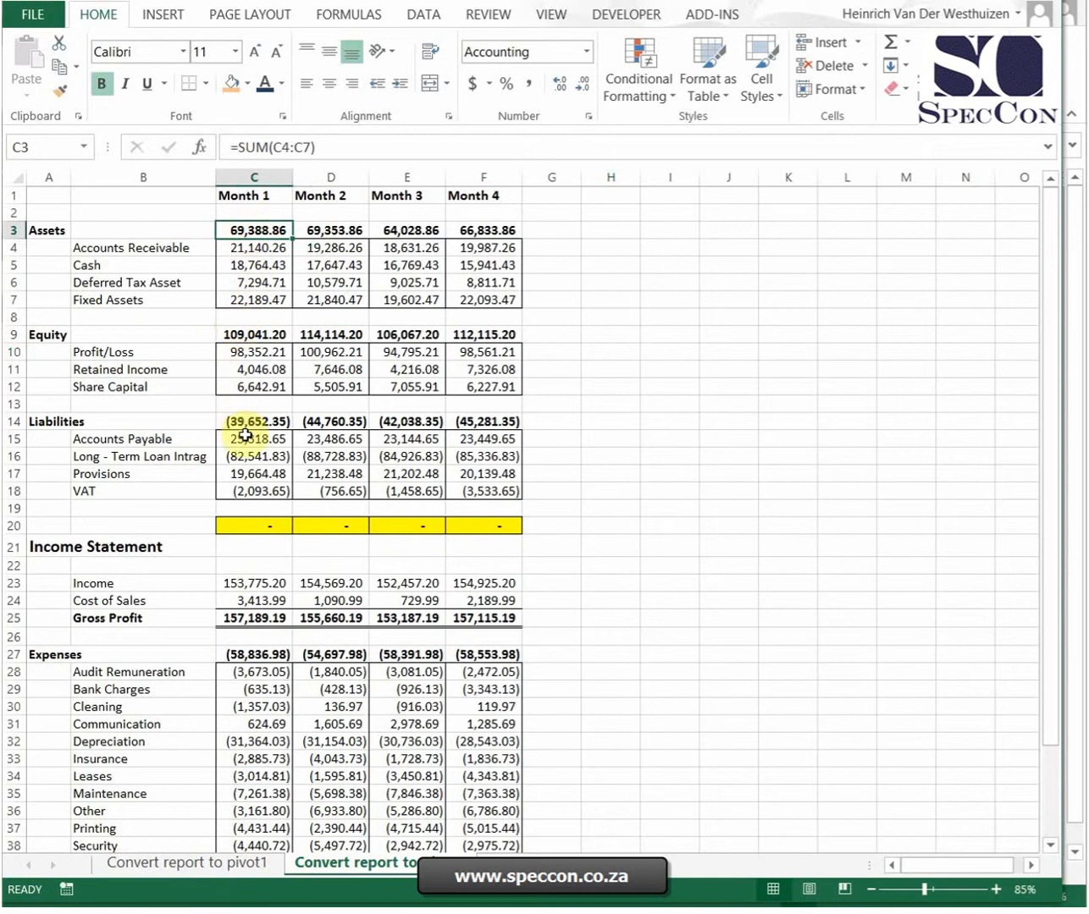
click(261, 352)
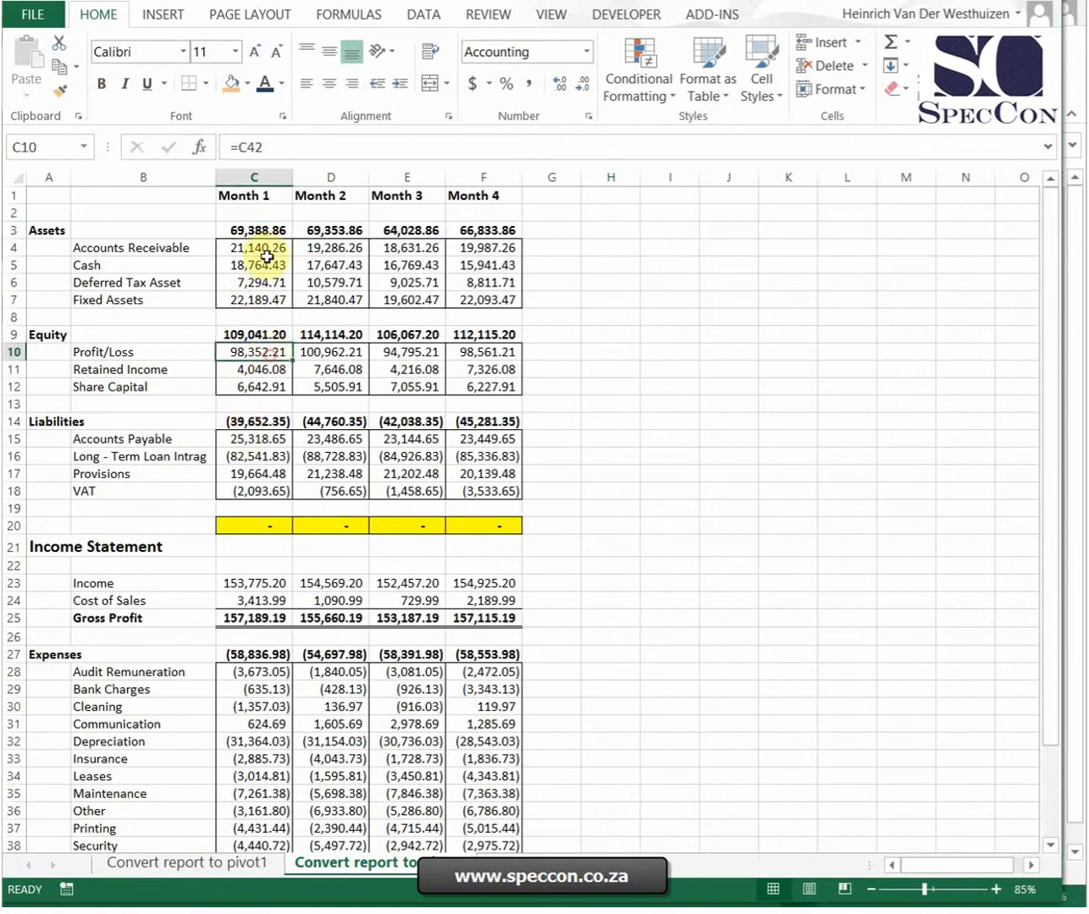
click(271, 250)
drag(270, 251, 474, 301)
drag(251, 357, 478, 388)
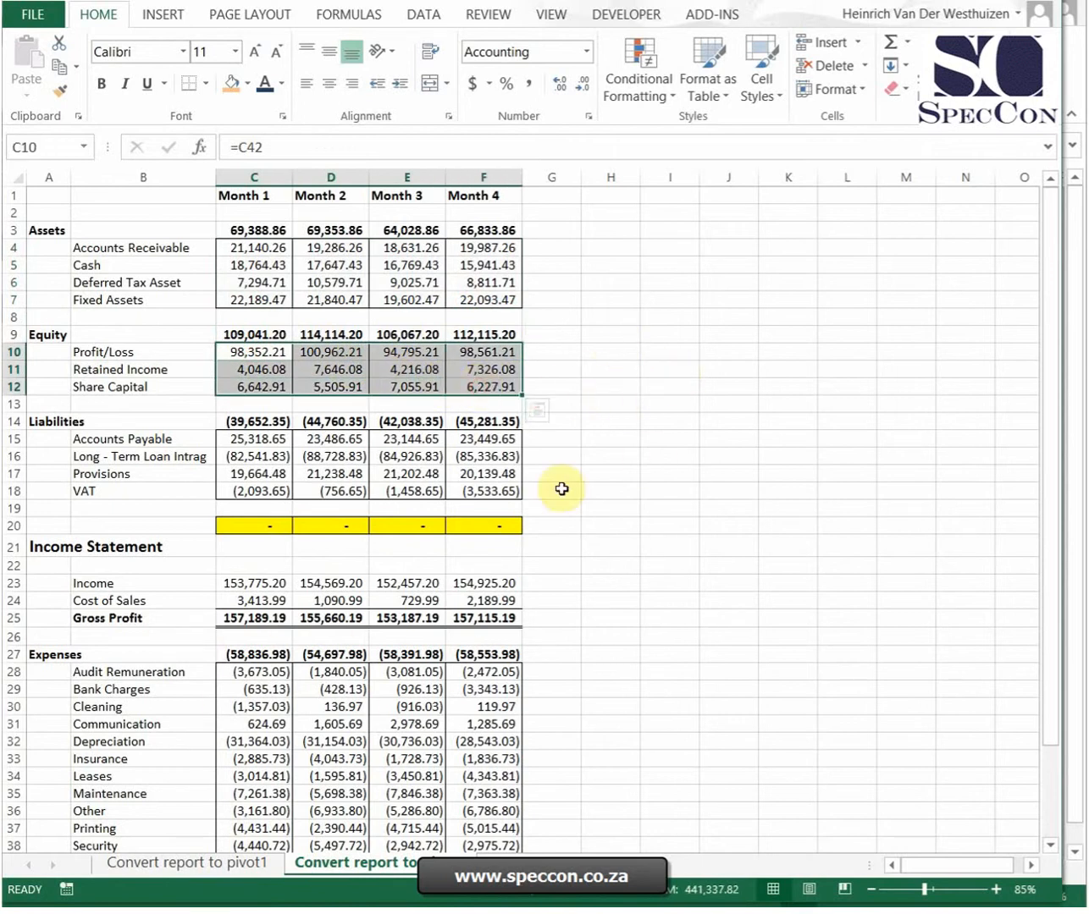
click(554, 350)
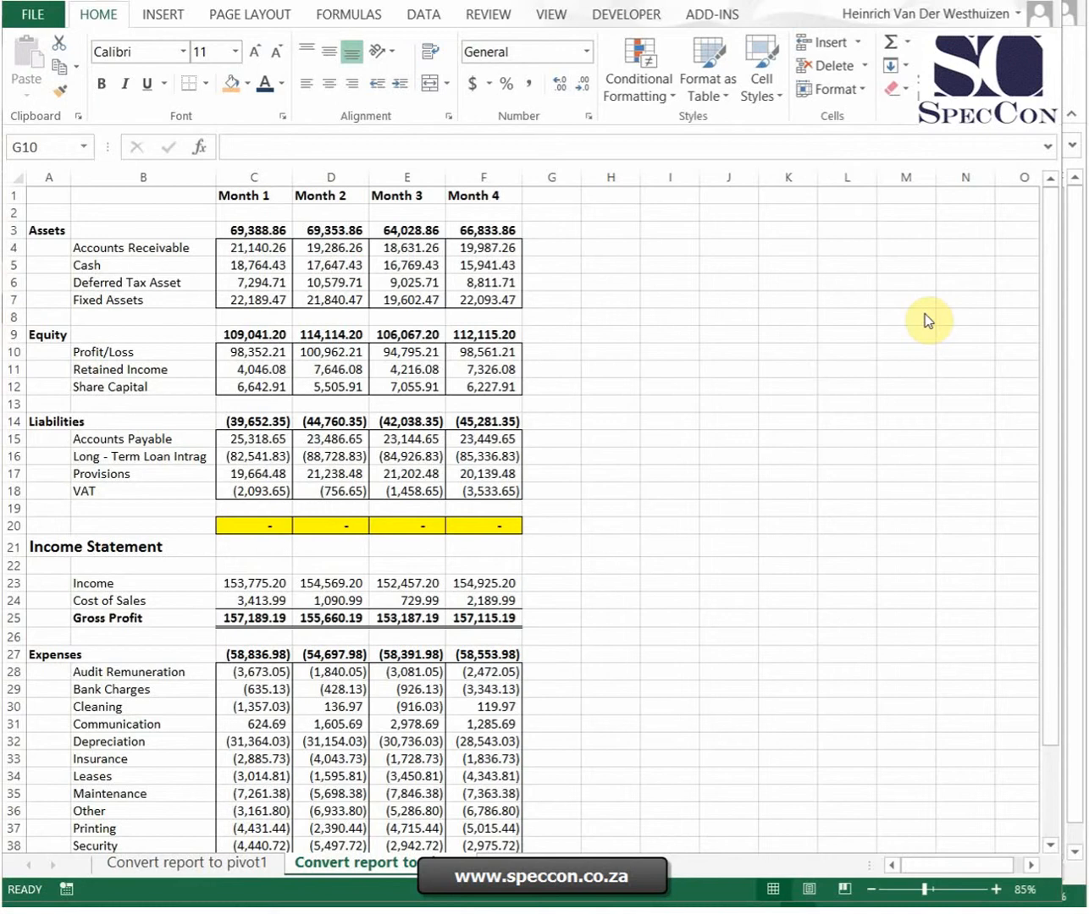
- Copy all balance sheet and income statement account names in column B, leaving out Profit/Loss and the total rows
click(607, 272)
click(170, 249)
drag(170, 249, 151, 297)
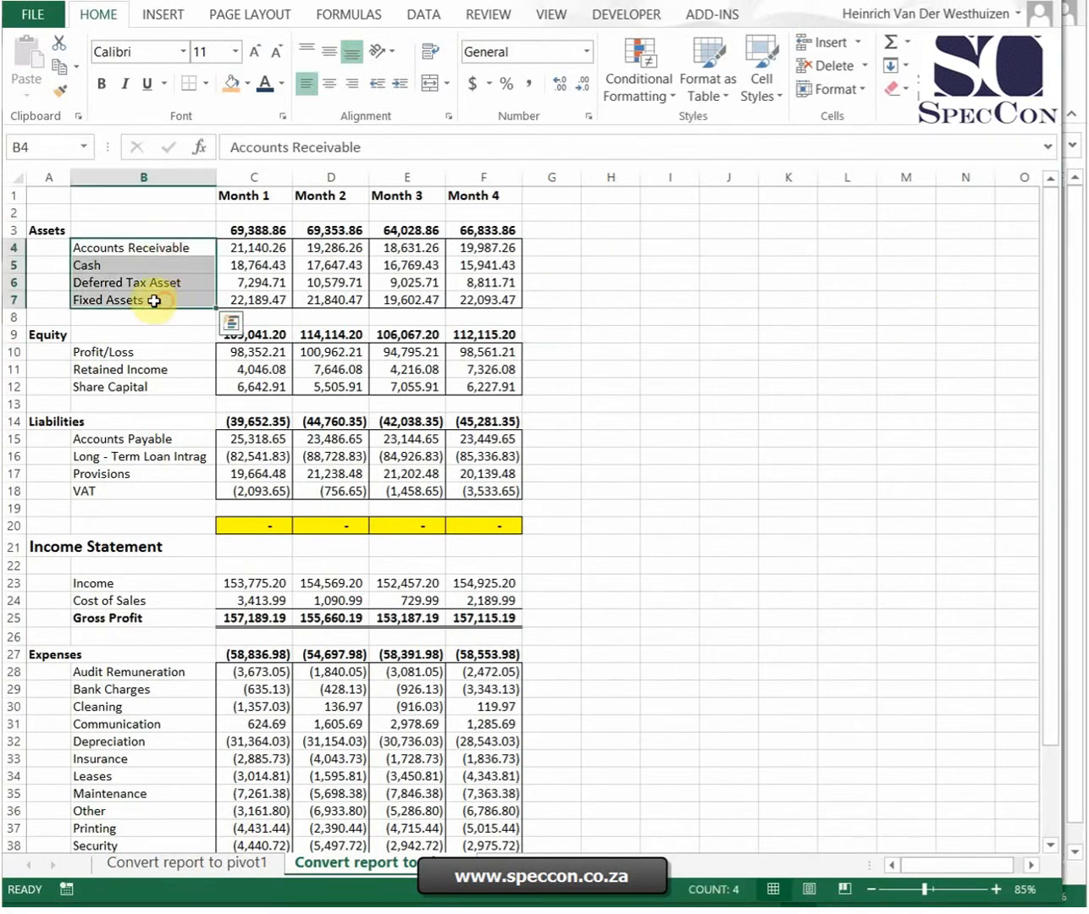
drag(121, 366, 124, 484)
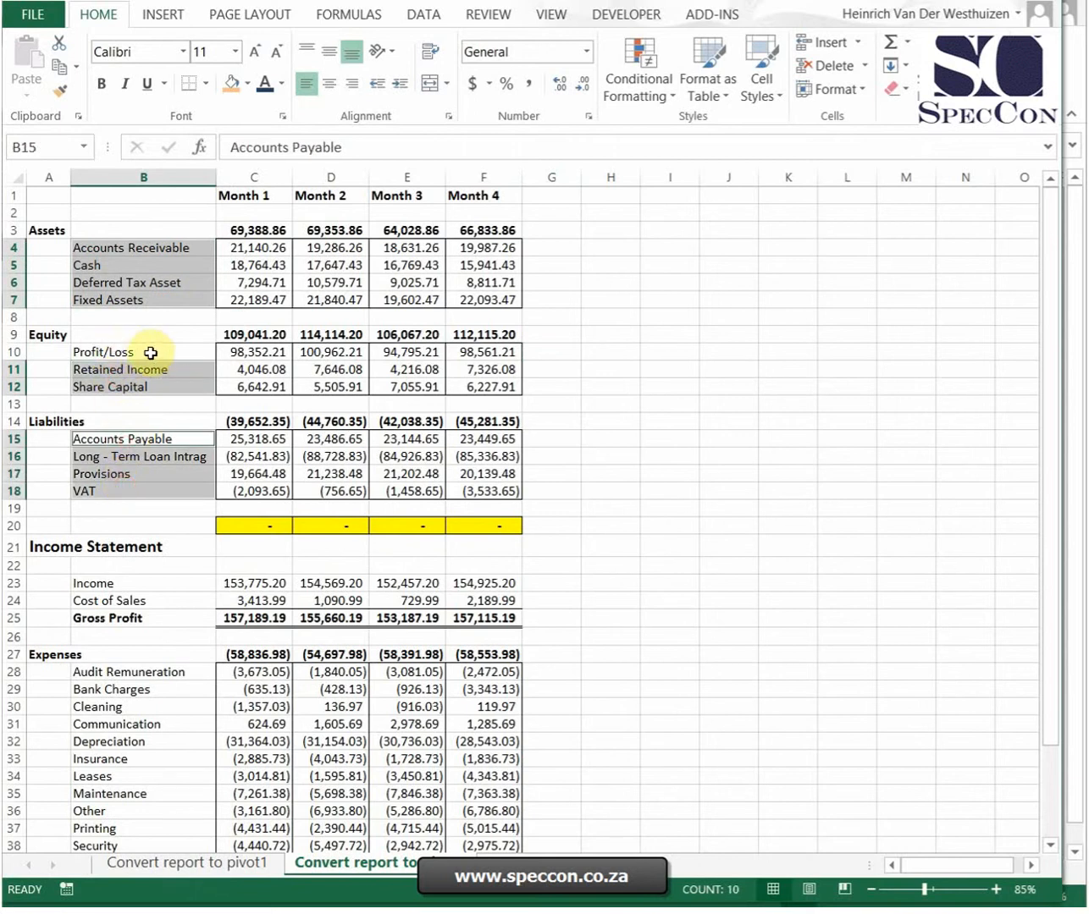
scroll(686, 454, down, 2)
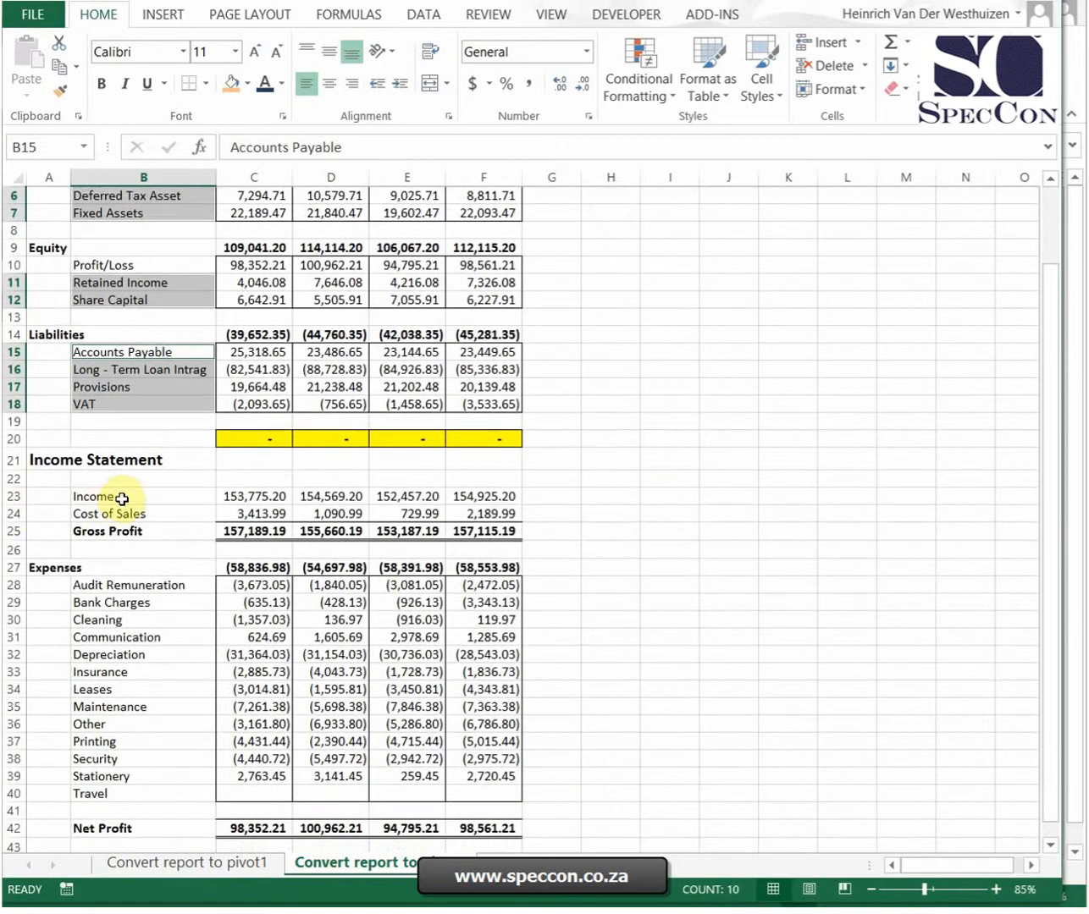
ctrl+drag(127, 498, 127, 512)
ctrl+drag(108, 583, 115, 796)
scroll(795, 552, up, 2)
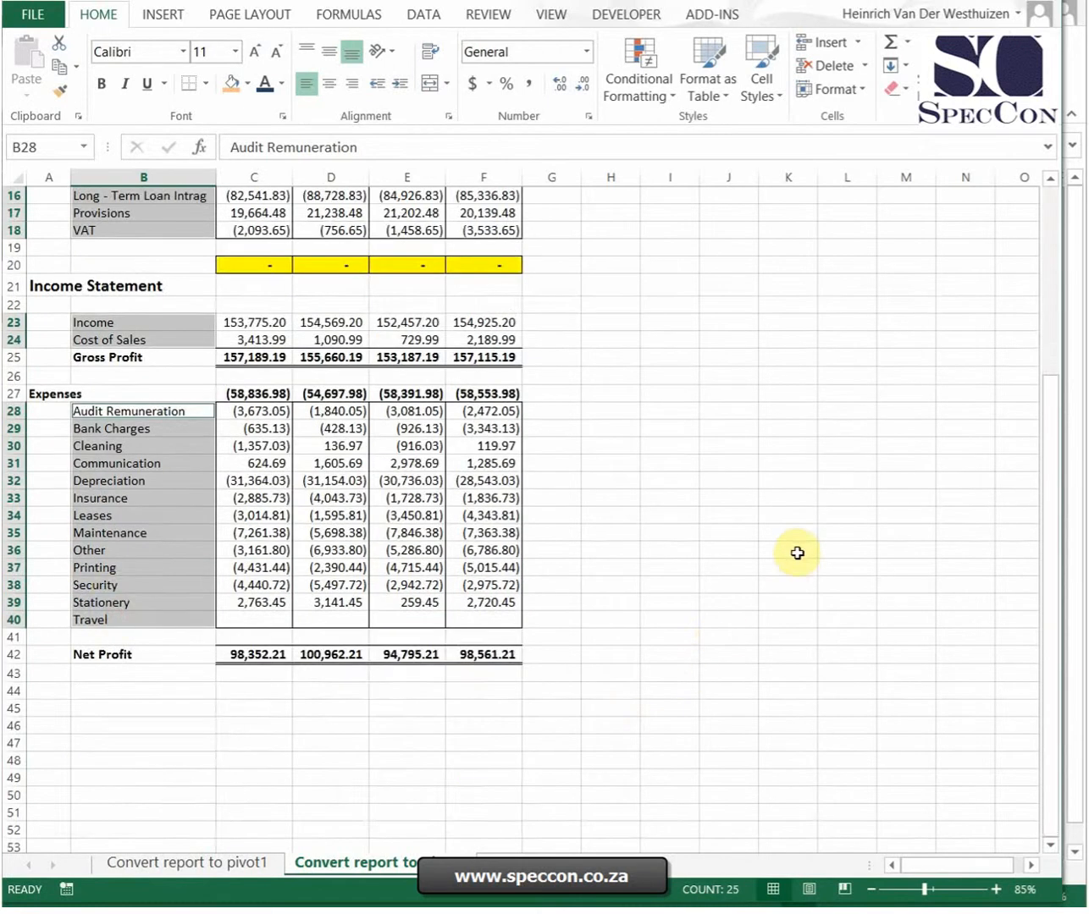
key(ctrl+c)
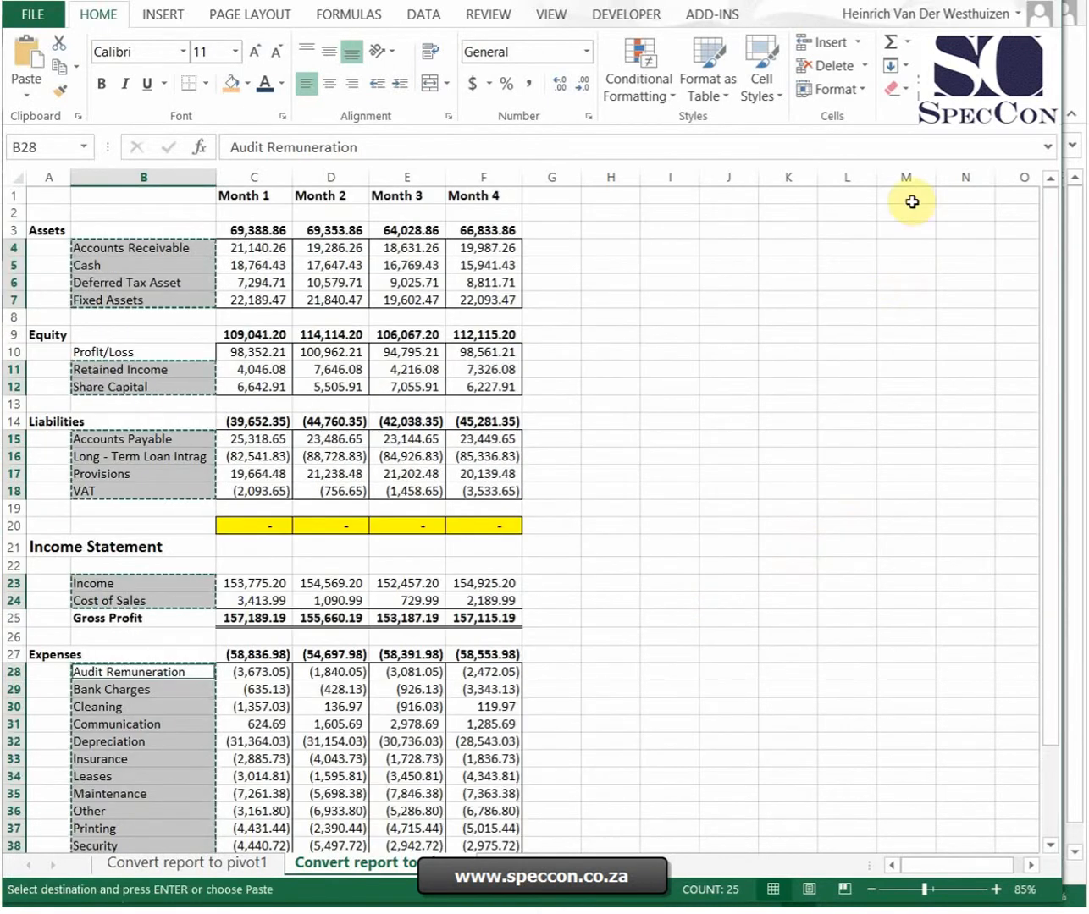
- Paste the copied account names as a continuous list from cell N1 and autofit column N
click(938, 198)
key(ctrl+v)
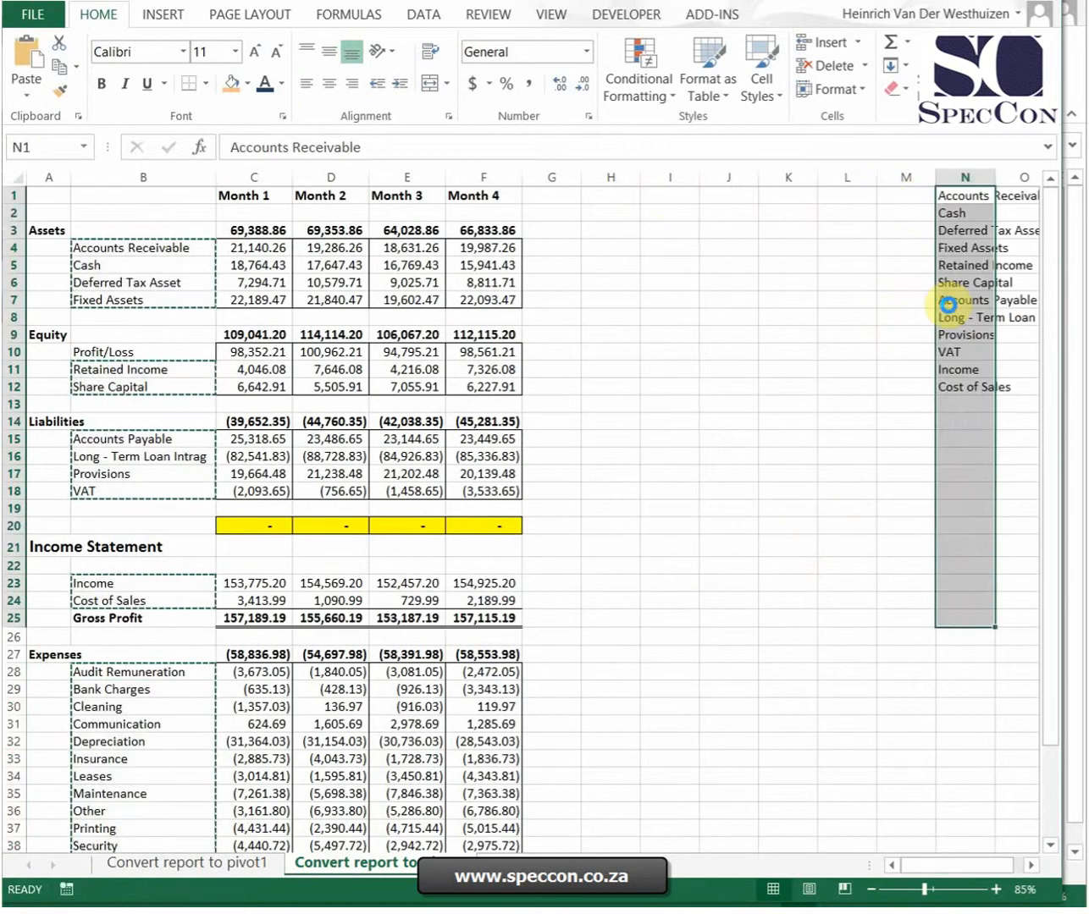
double_click(996, 177)
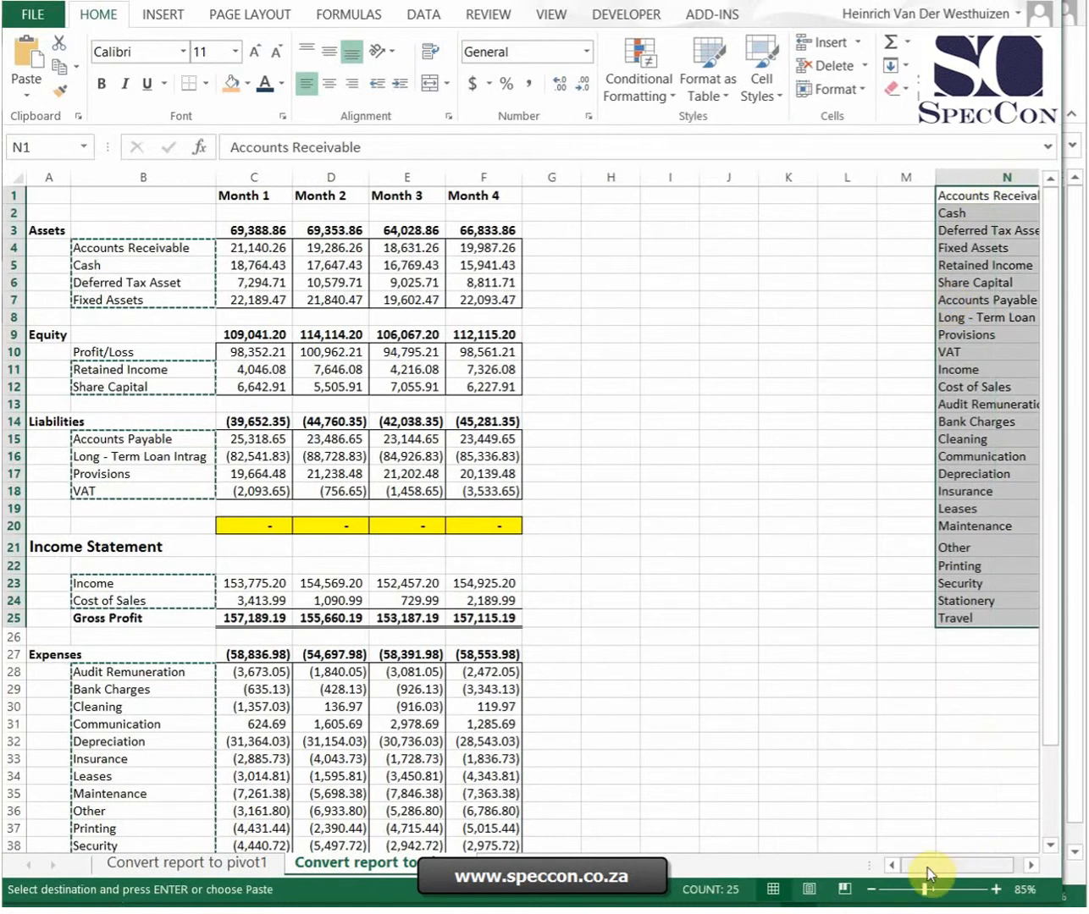
- Number the account list in column M by entering 1 and 2 in M1:M2 and filling the series down
drag(927, 868, 971, 868)
click(859, 200)
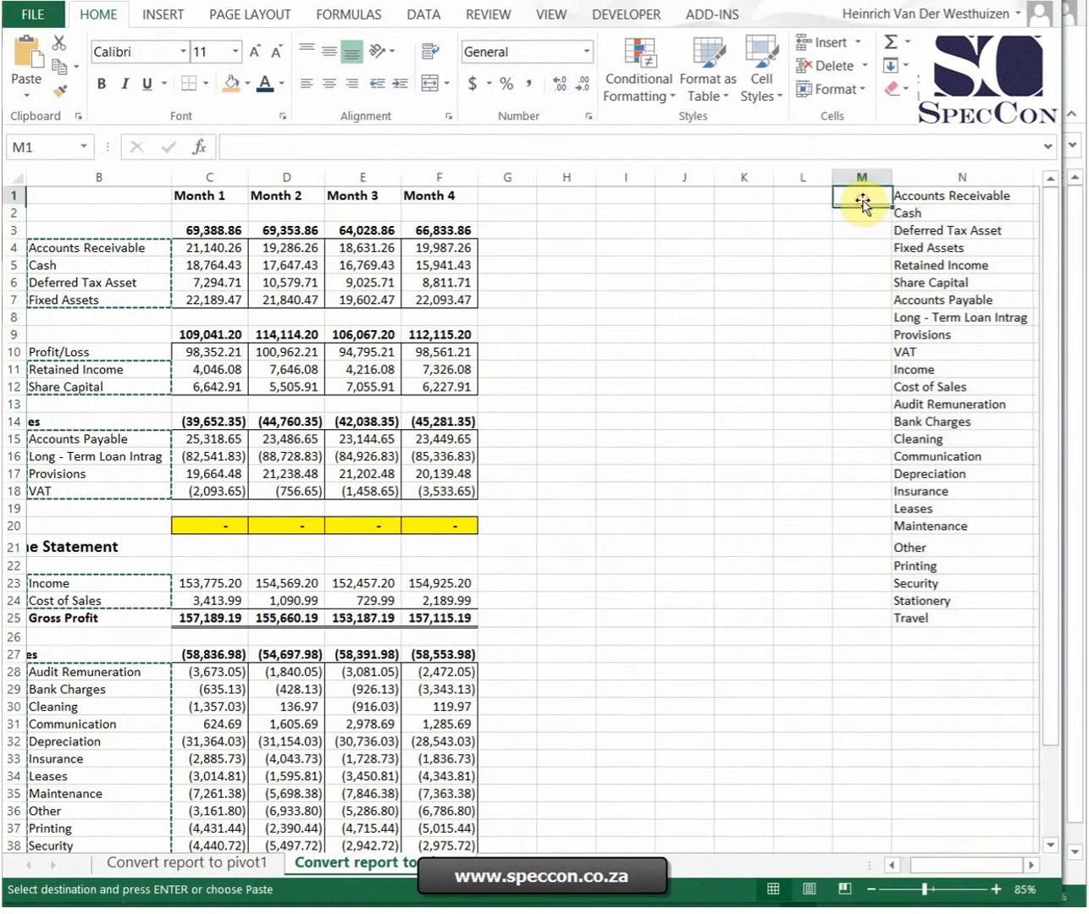
text(1)
key(Return)
text(2)
click(862, 197)
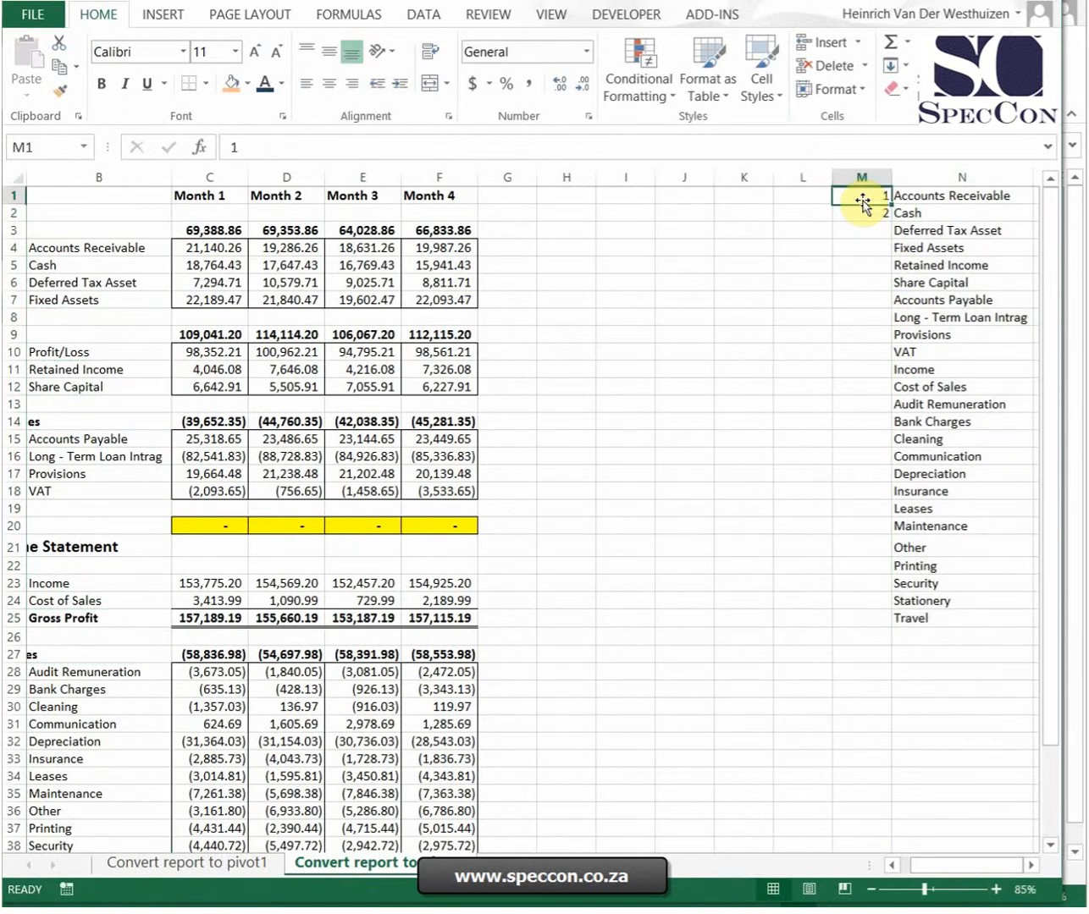
drag(863, 196, 863, 213)
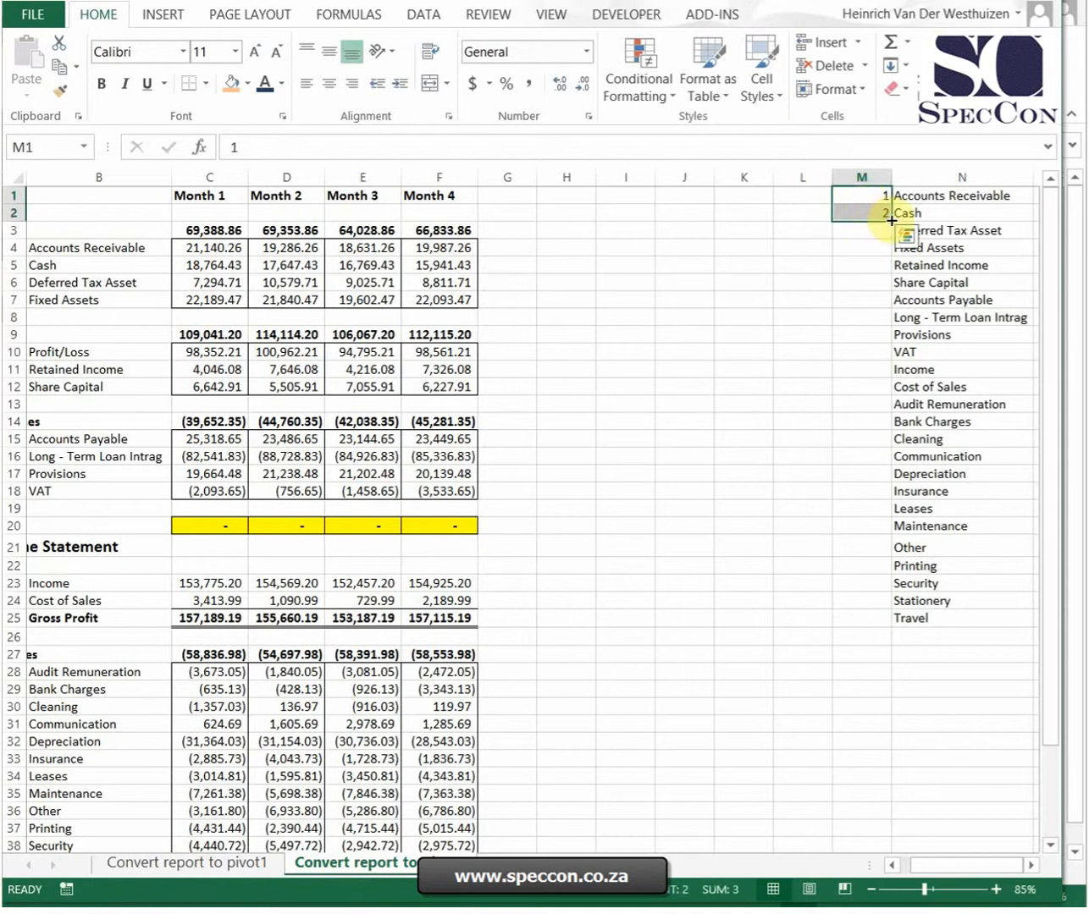
double_click(890, 222)
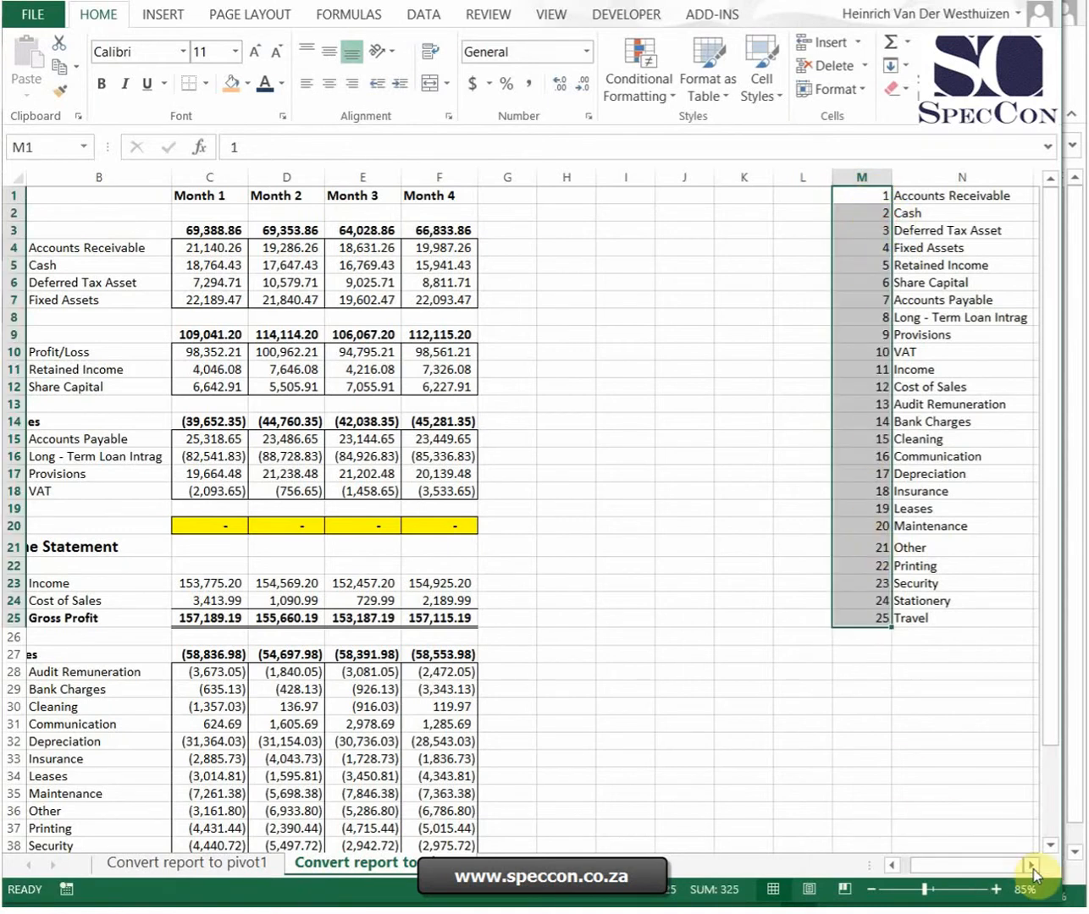
- Enter the running count formula =COUNTA($N$1:N2) in M2, with the range start locked
double_click(1033, 866)
click(642, 211)
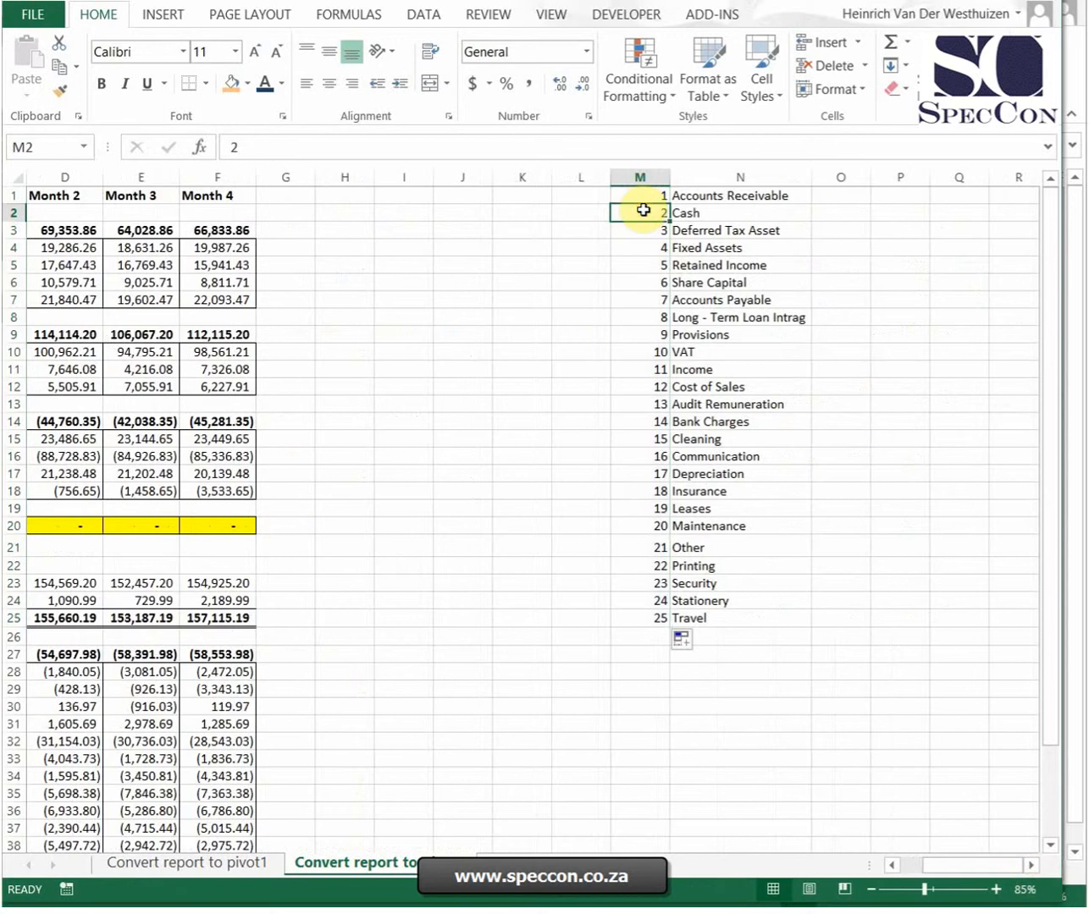
text(=counta)
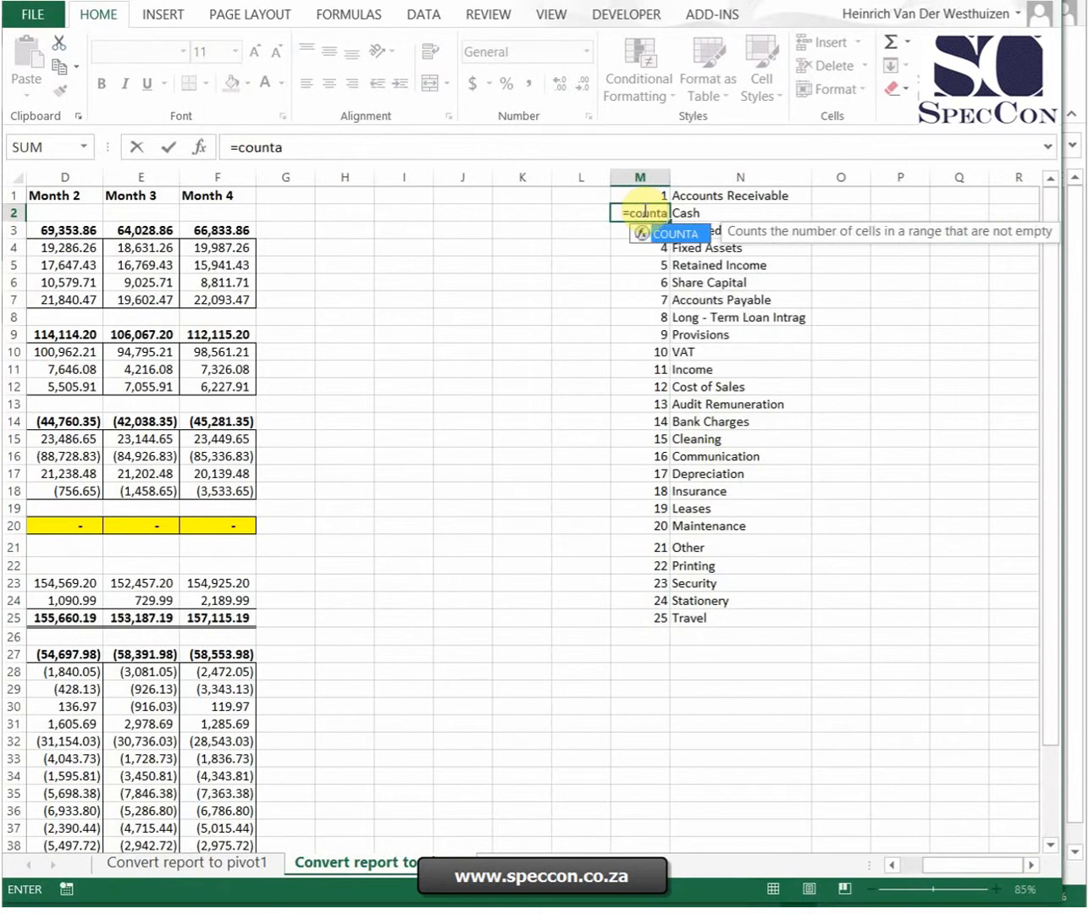
text(()
drag(702, 196, 698, 212)
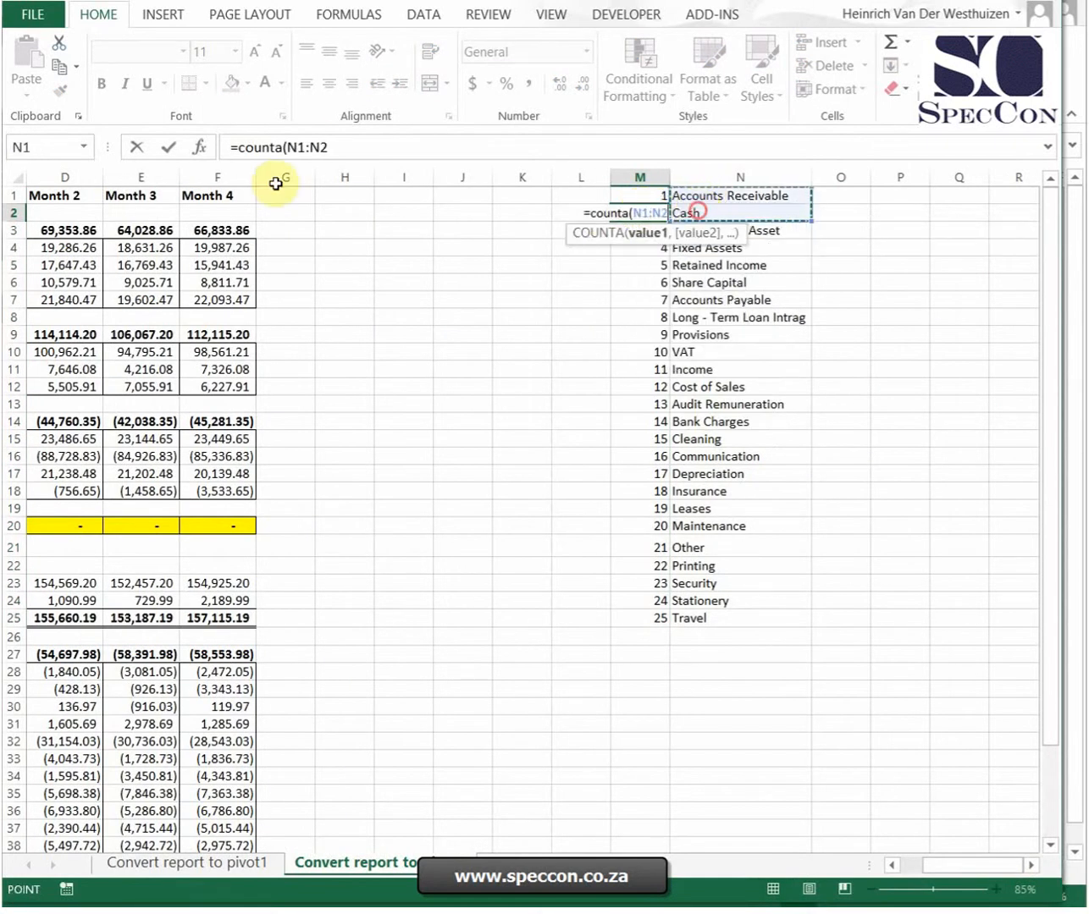
click(287, 146)
key(F4)
key(Return)
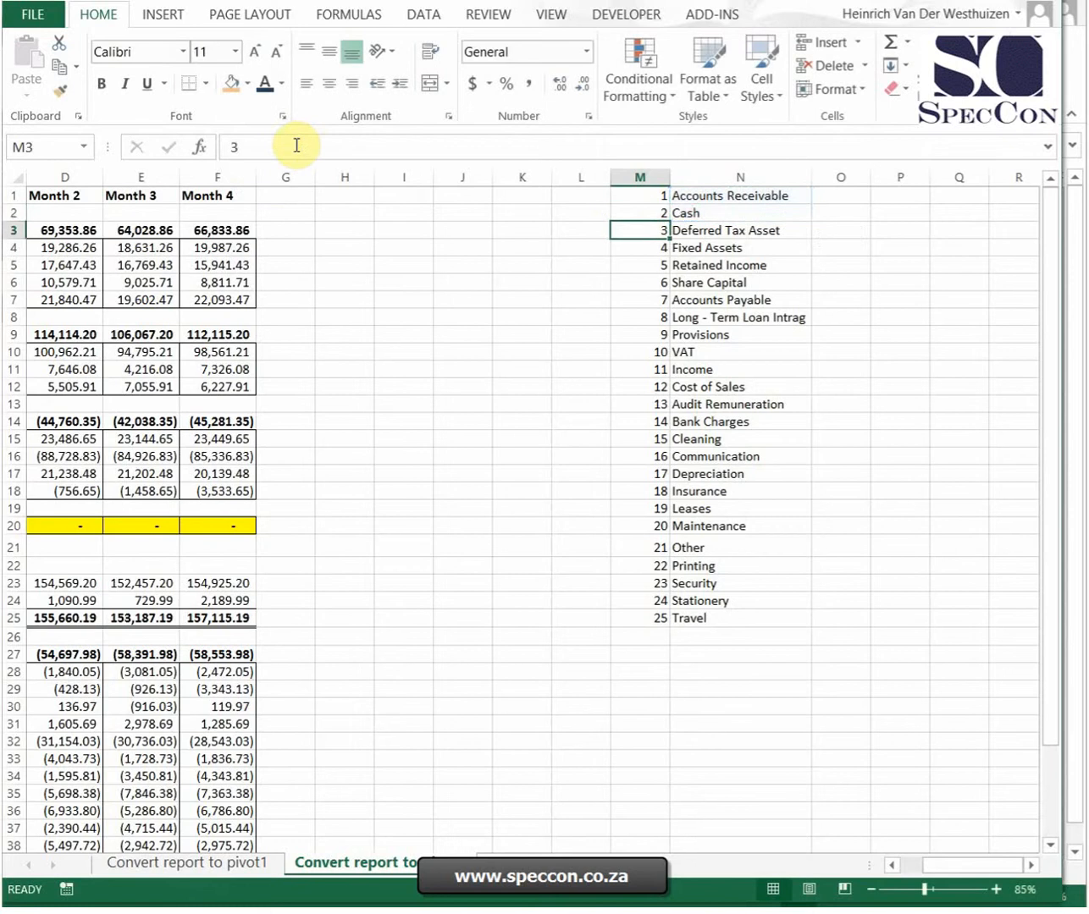
- Copy the COUNTA formula from M2 up to M1 and fill it down column M to the last account
key(Up)
key(ctrl+c)
key(Up)
key(ctrl+v)
click(649, 215)
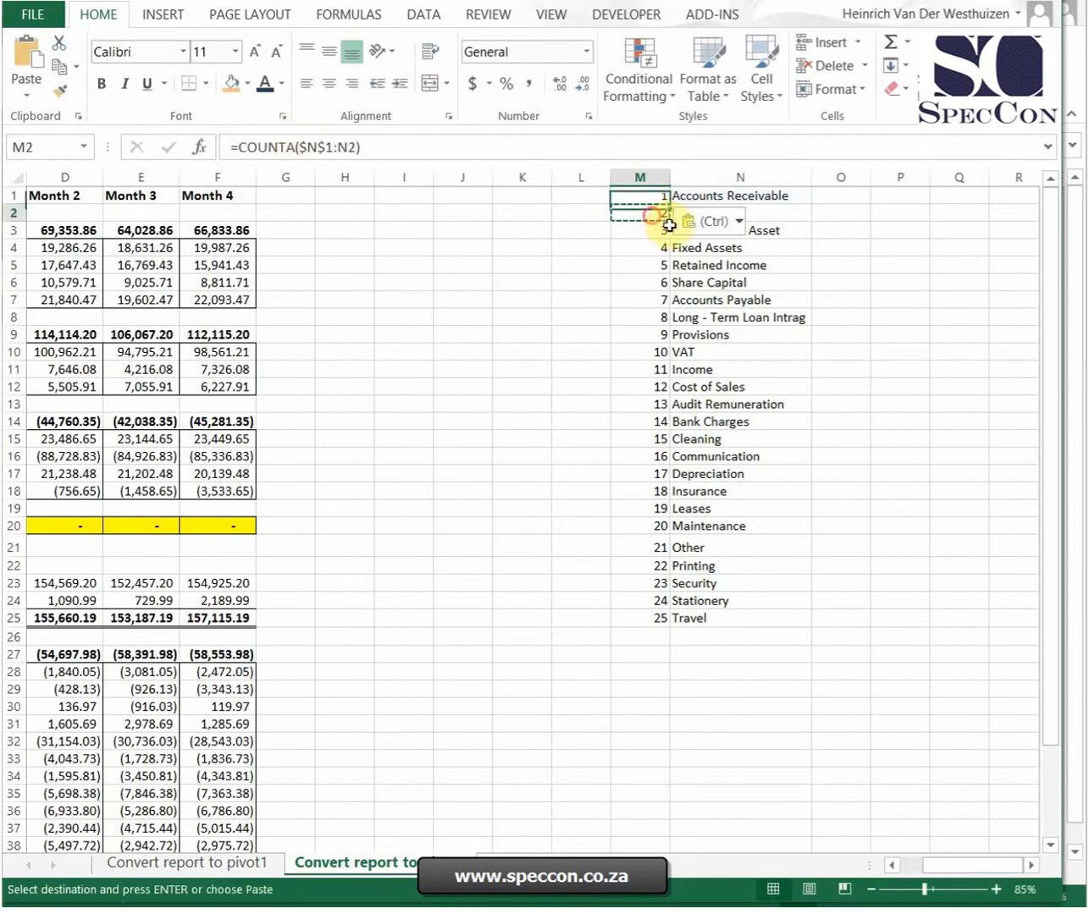
double_click(668, 220)
click(826, 511)
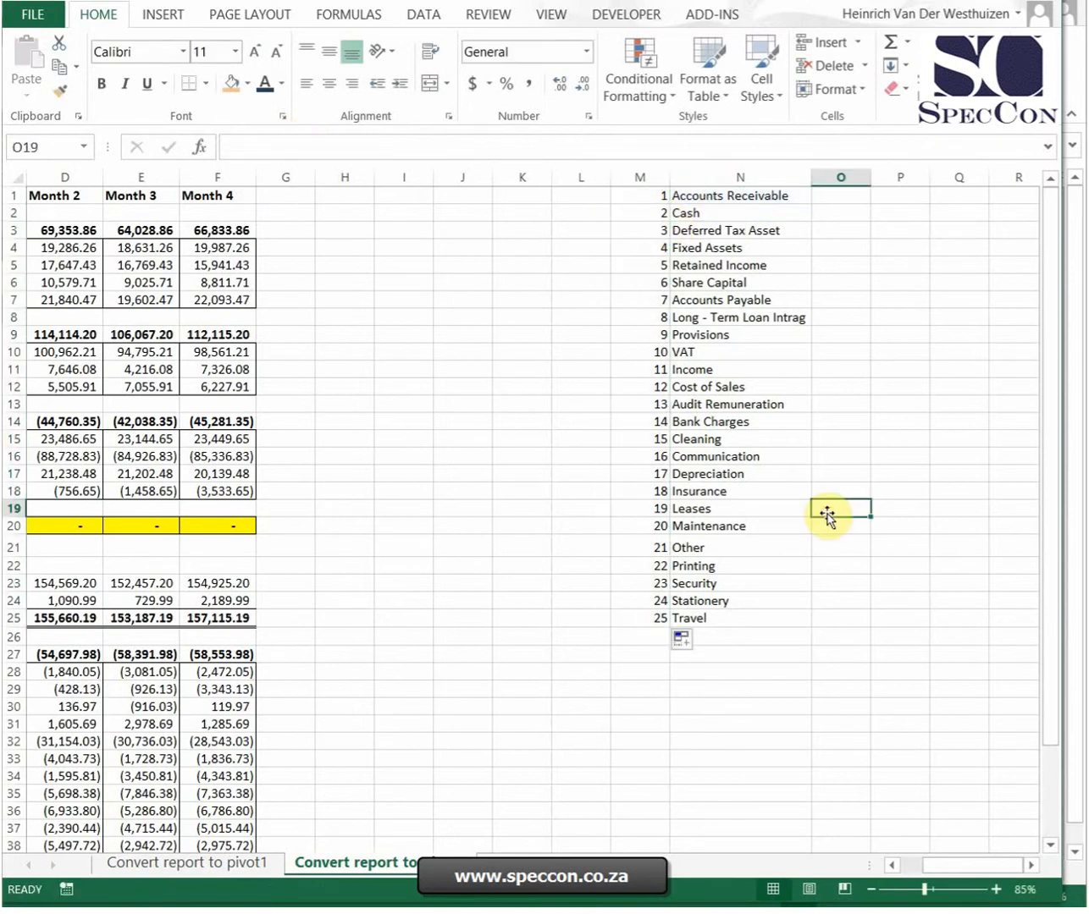
- Enter the sign factor 1 in O1:O4 beside the four asset accounts
click(848, 194)
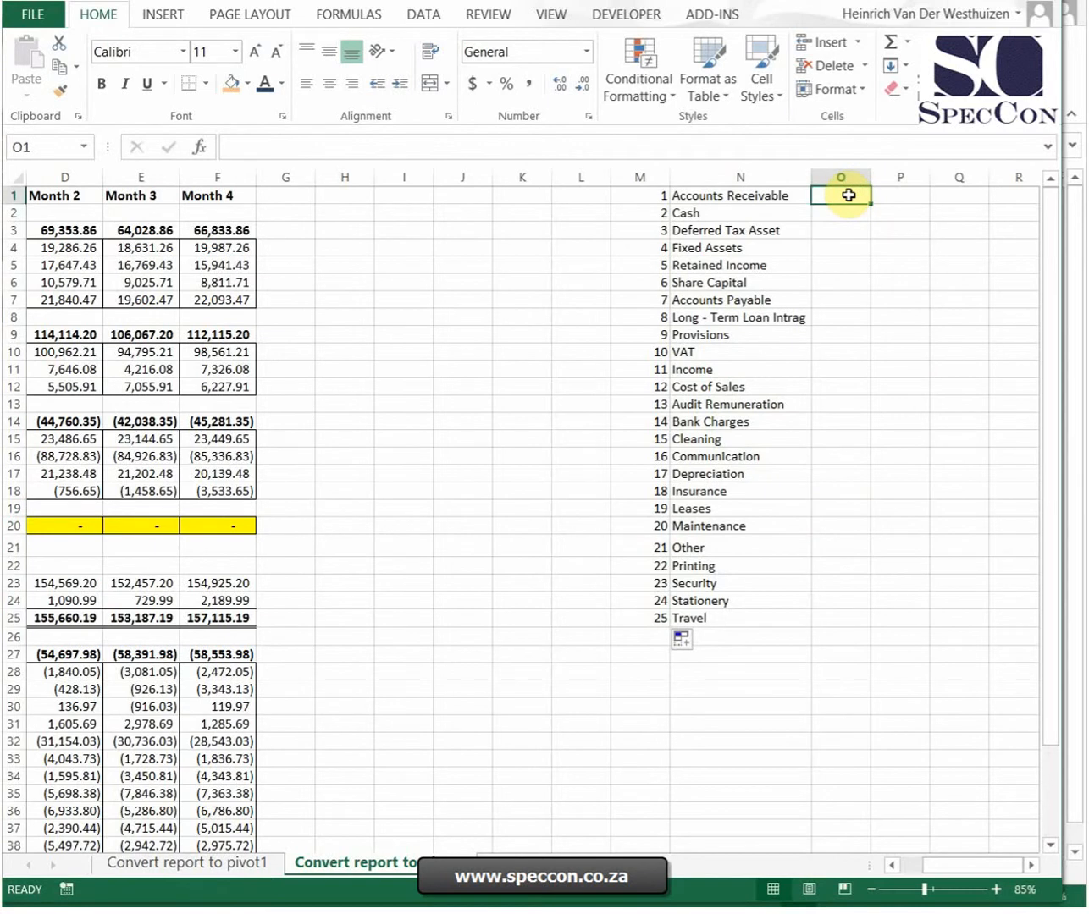
drag(955, 866, 928, 876)
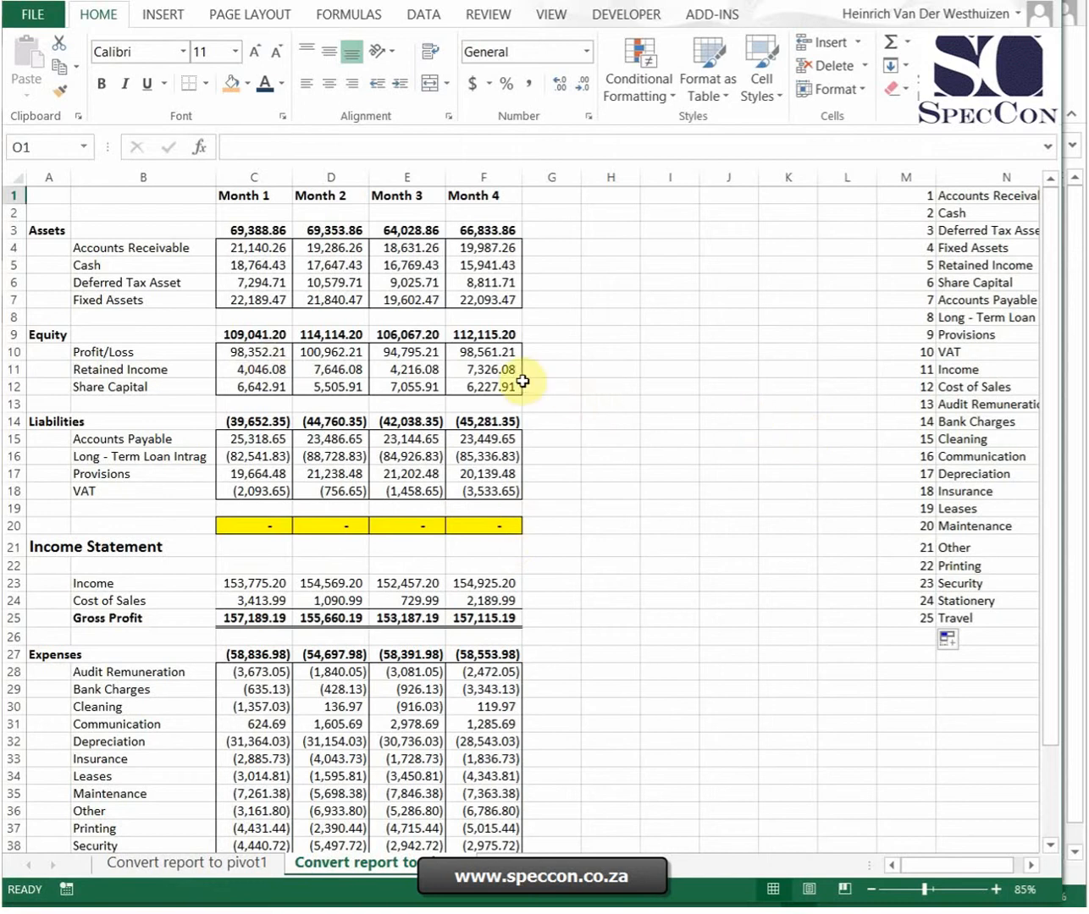
drag(946, 865, 962, 866)
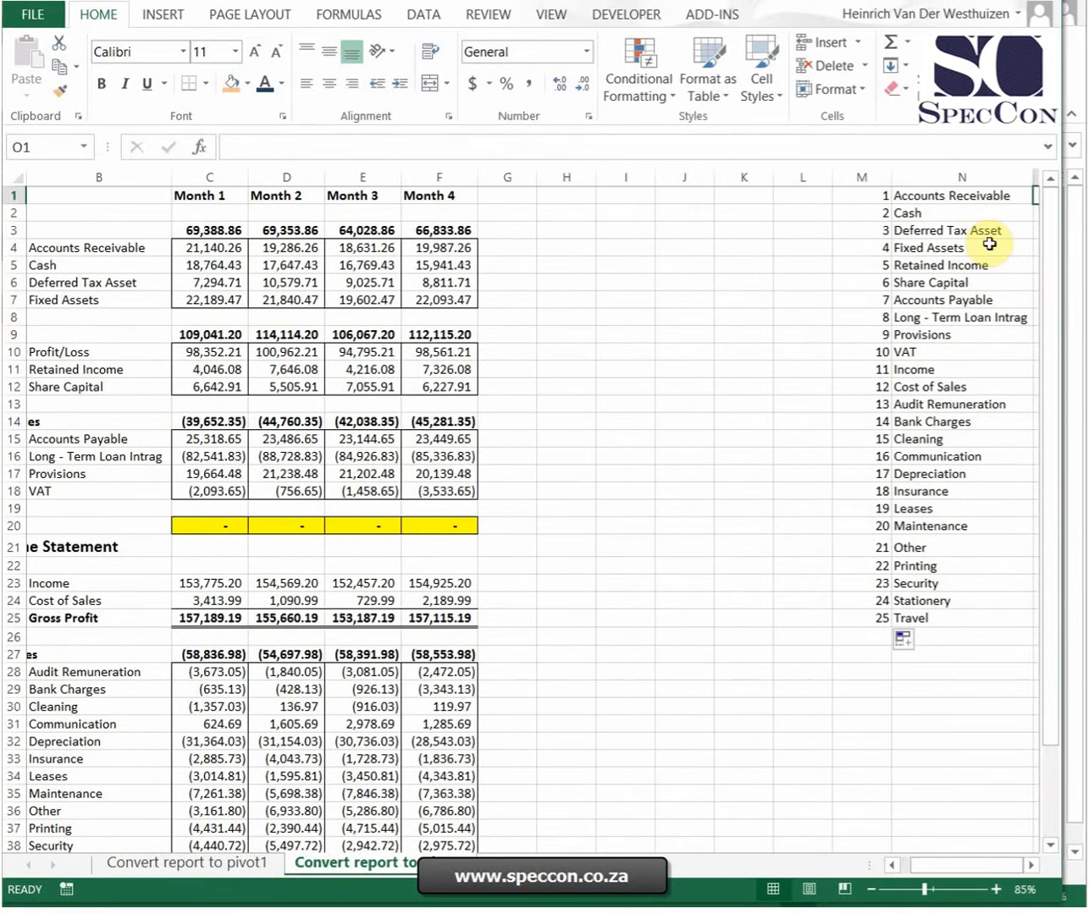
scroll(989, 244, right, 1)
text(1)
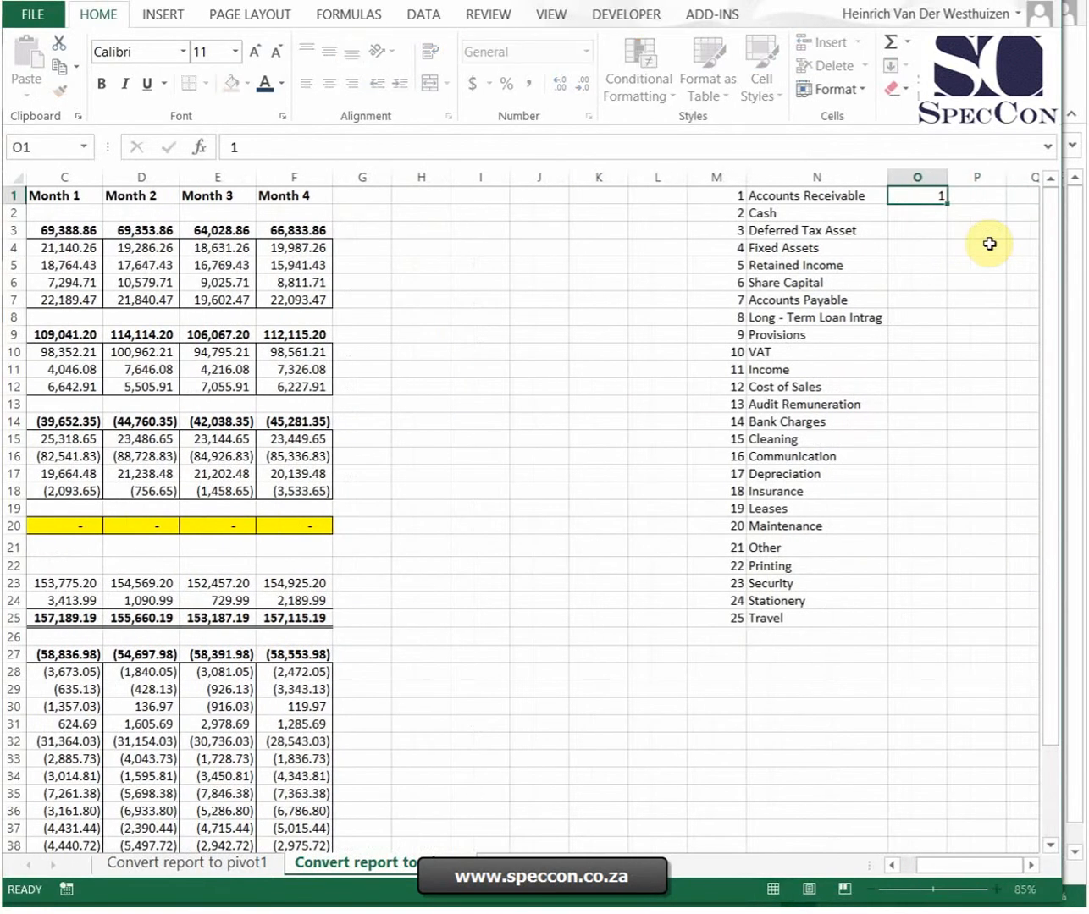
key(Return)
text(1)
key(Return)
text(1)
key(ctrl+Return)
key(Return)
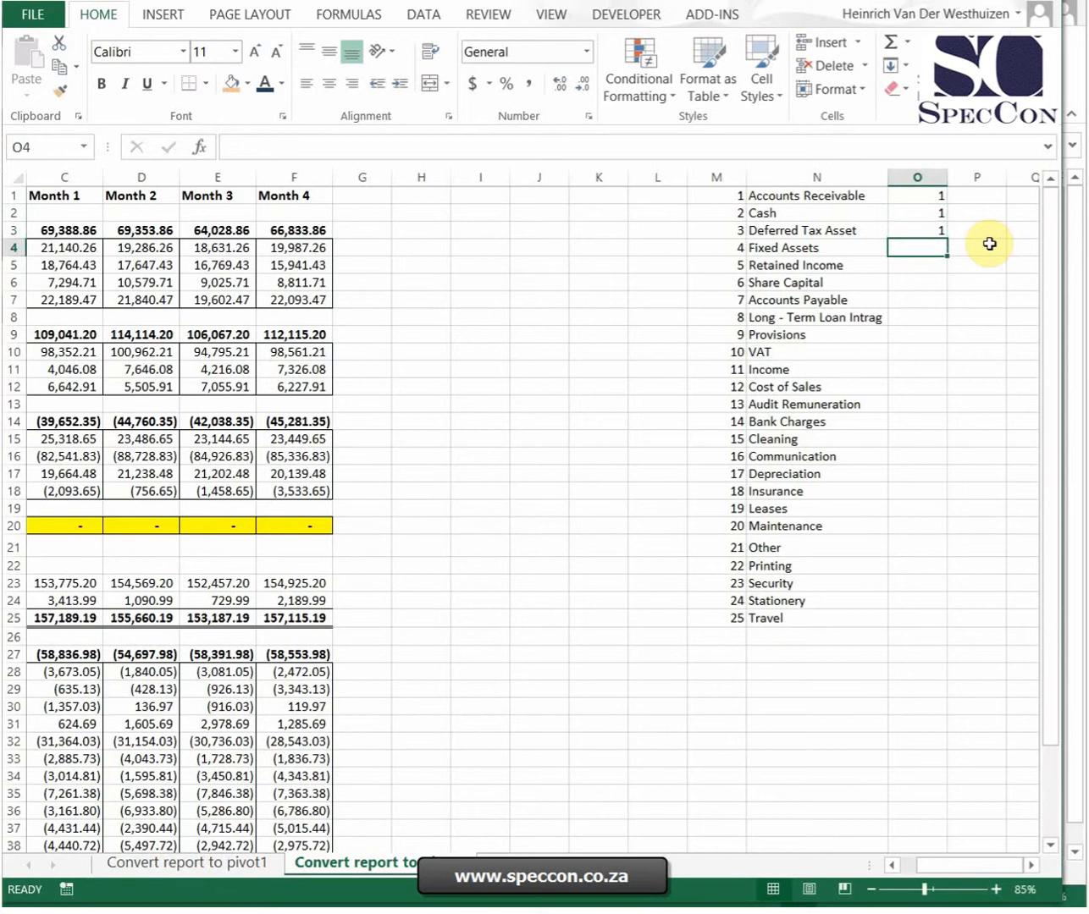
text(1)
key(Return)
- Enter the sign factor -1 for Retained Income in O5 and copy it down through O25 beside the remaining accounts
text(-1)
key(ctrl+Return)
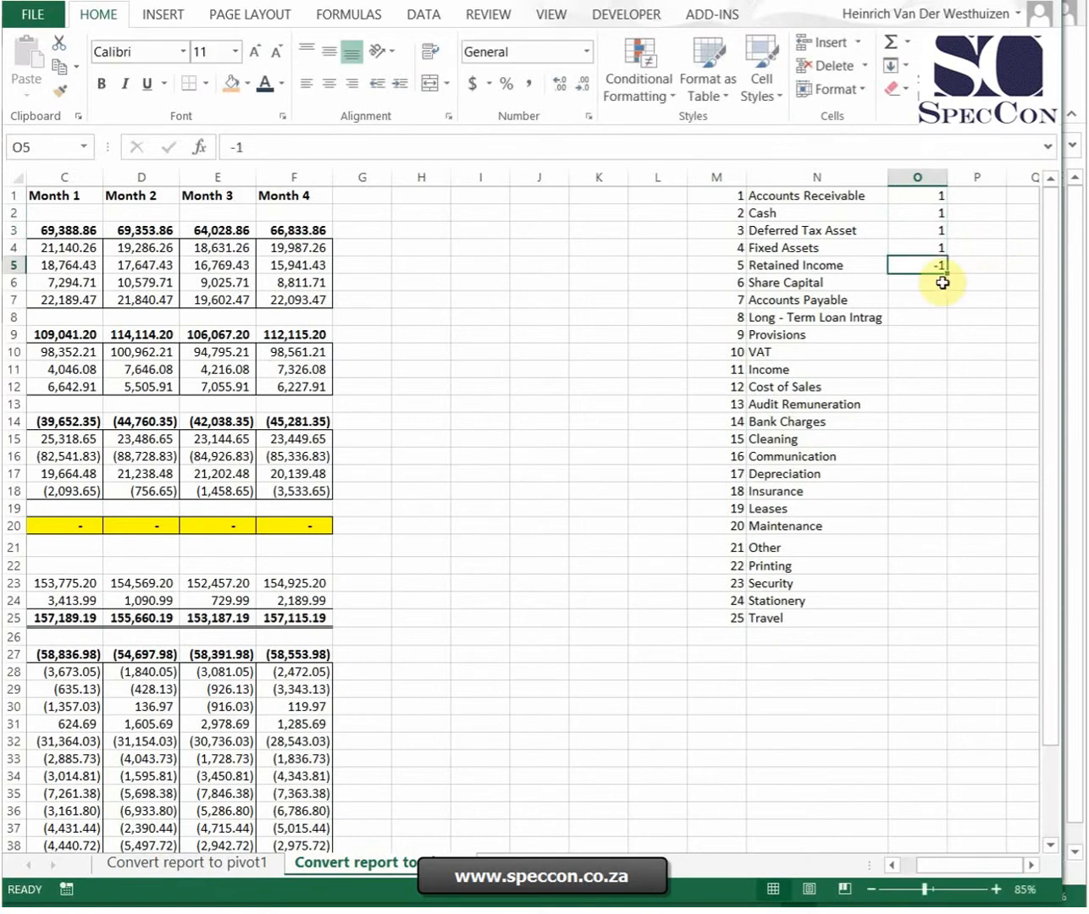
key(ctrl+c)
drag(916, 282, 917, 618)
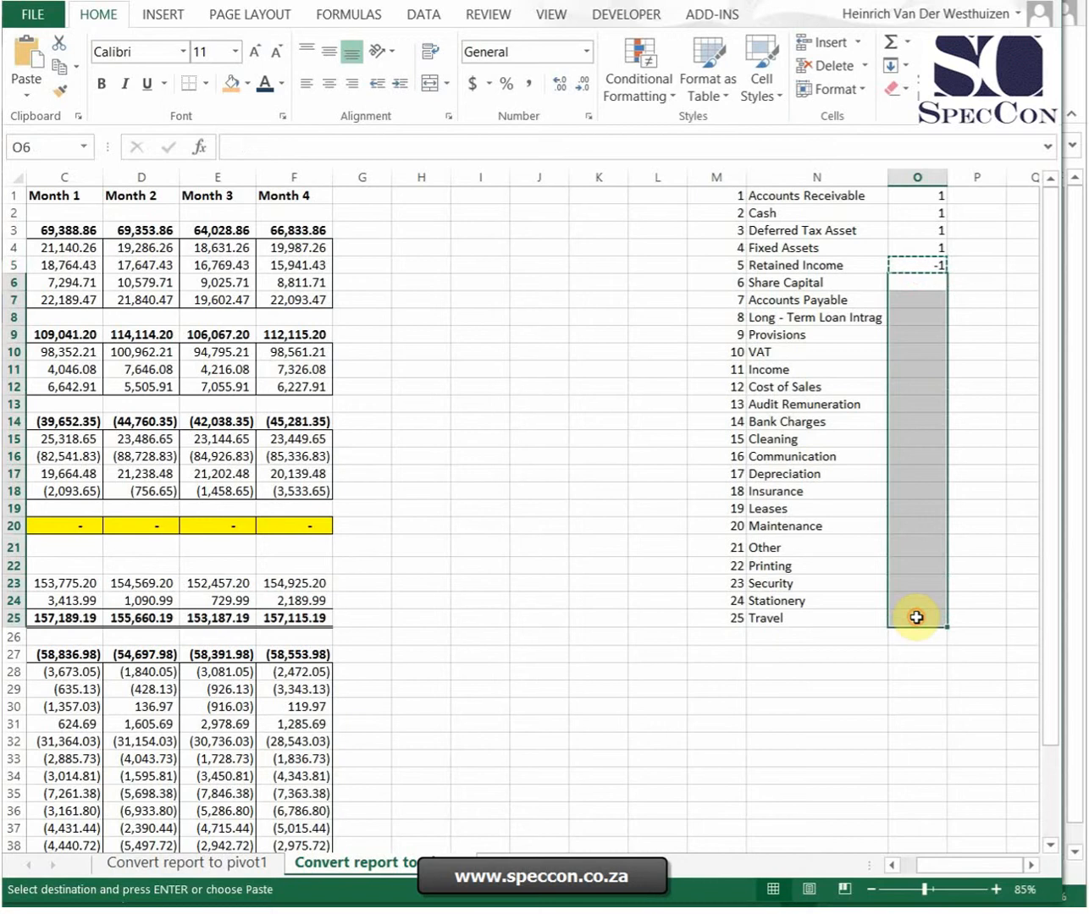
key(ctrl+v)
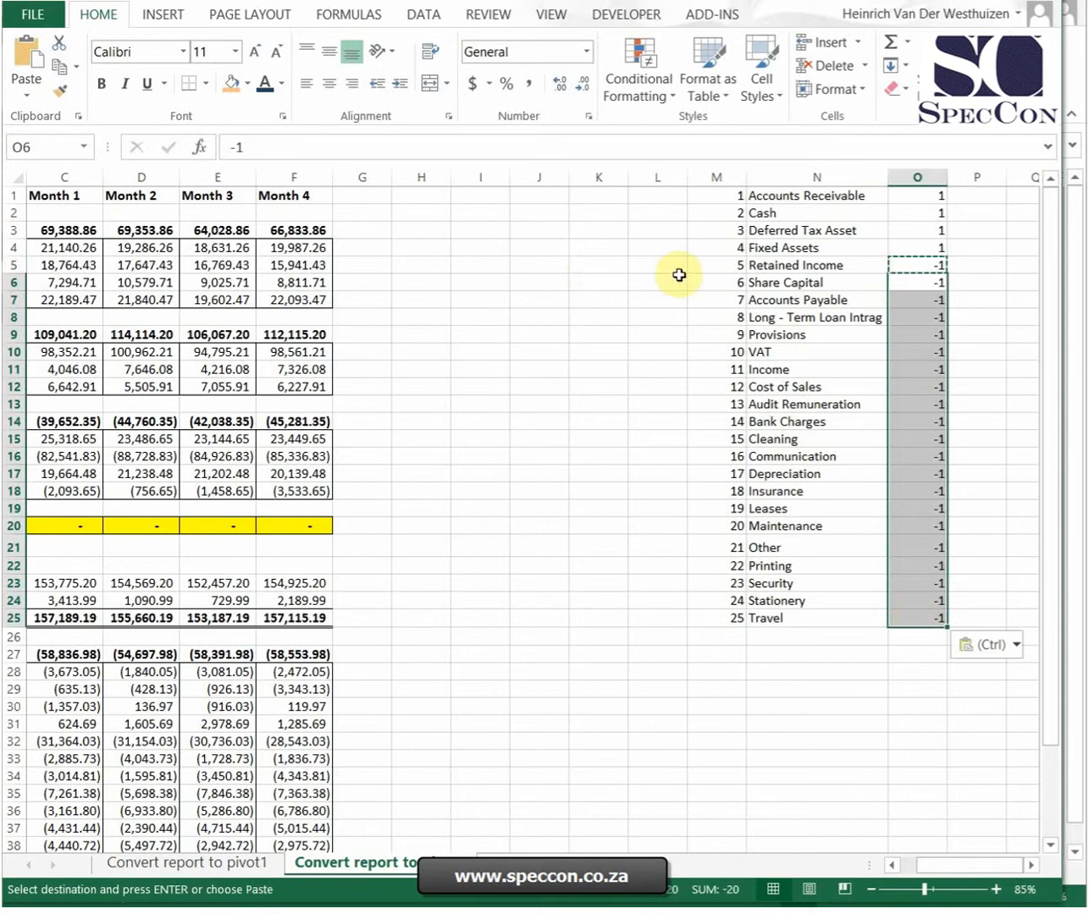
click(910, 212)
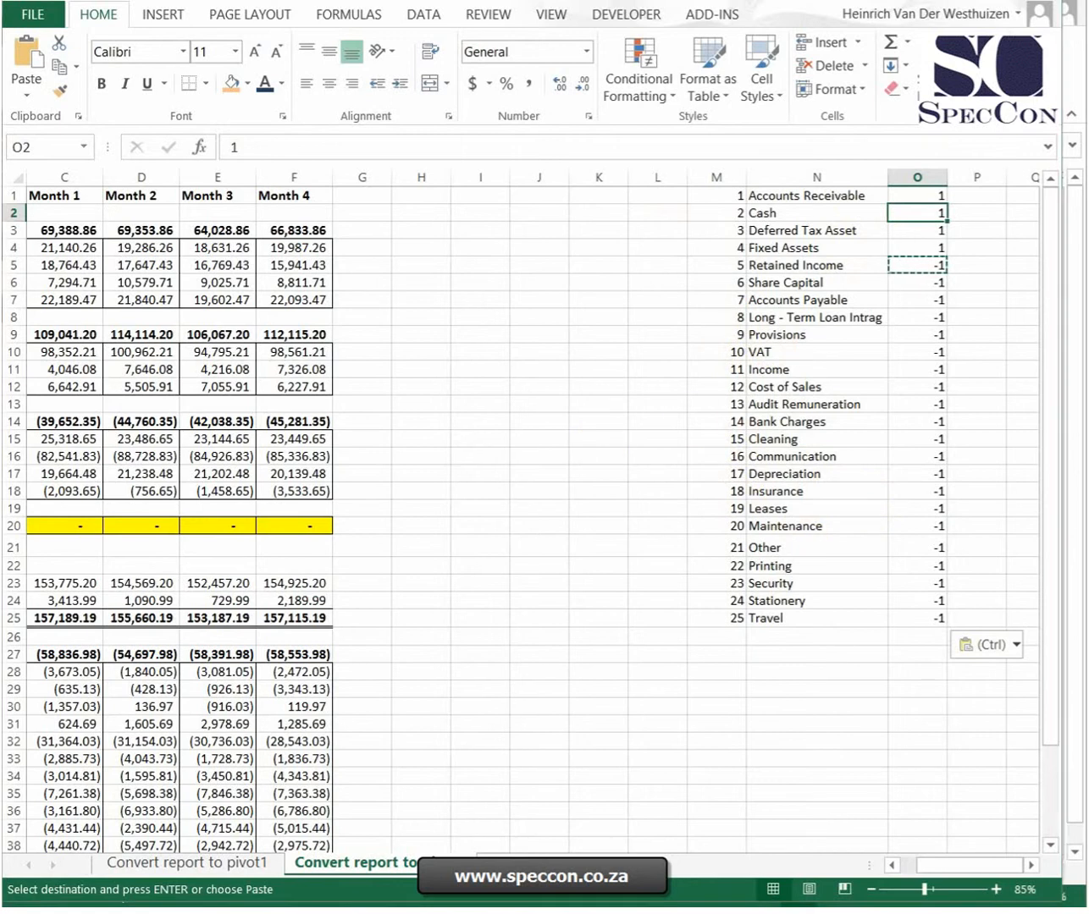
key(alt+Tab)
key(alt+Tab)
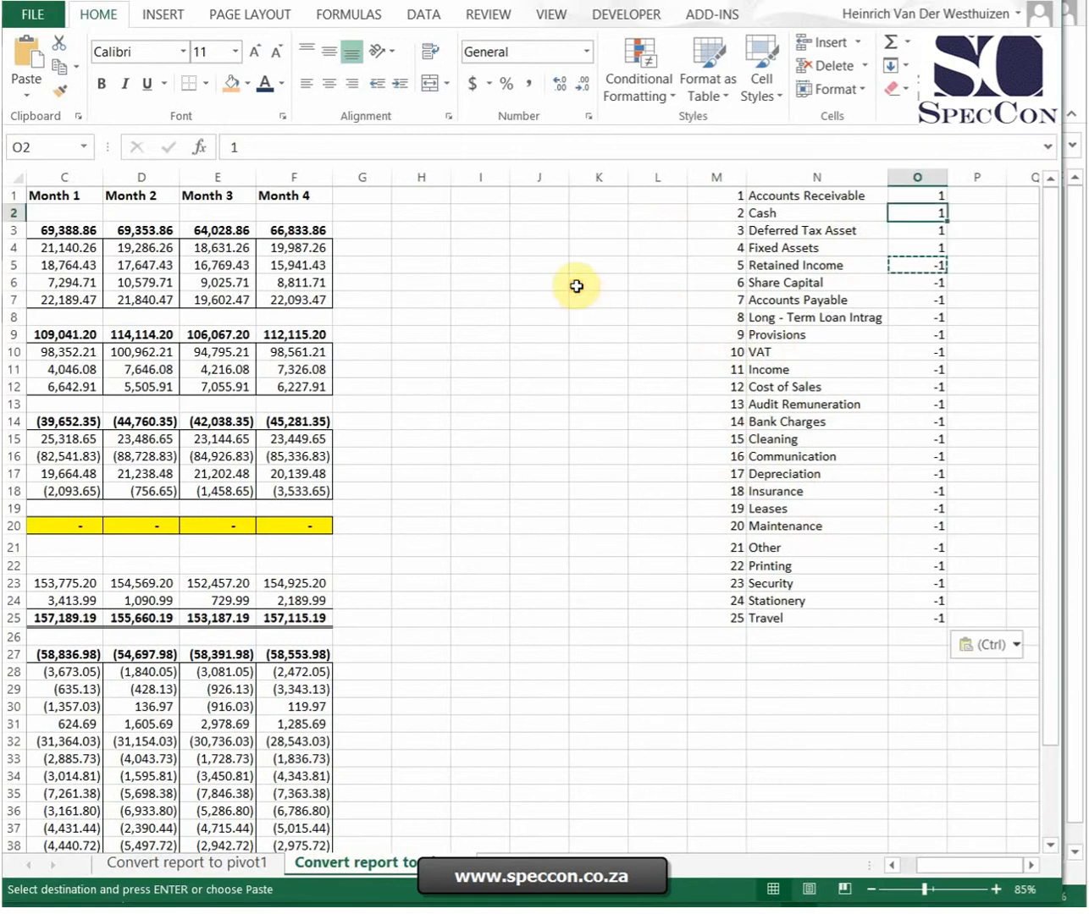
- Enter the column heading No in H1
click(422, 197)
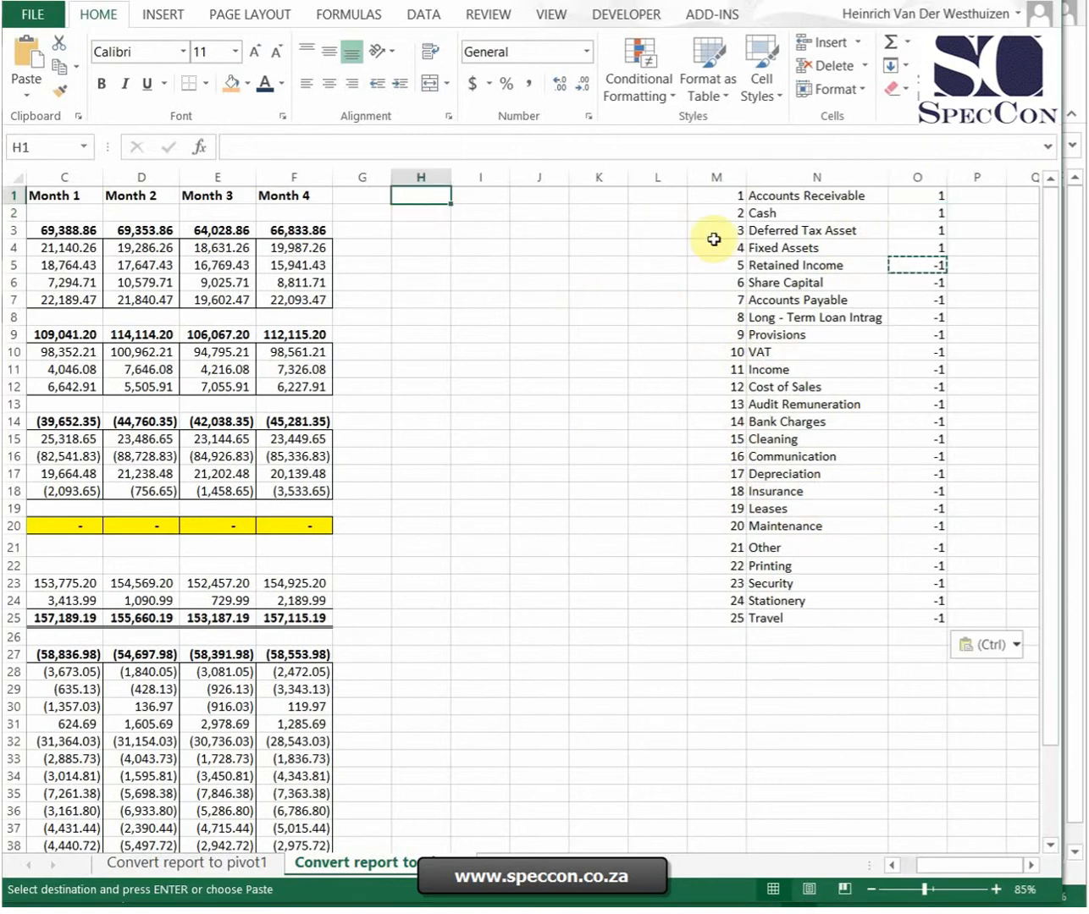
text(No)
key(ctrl+Return)
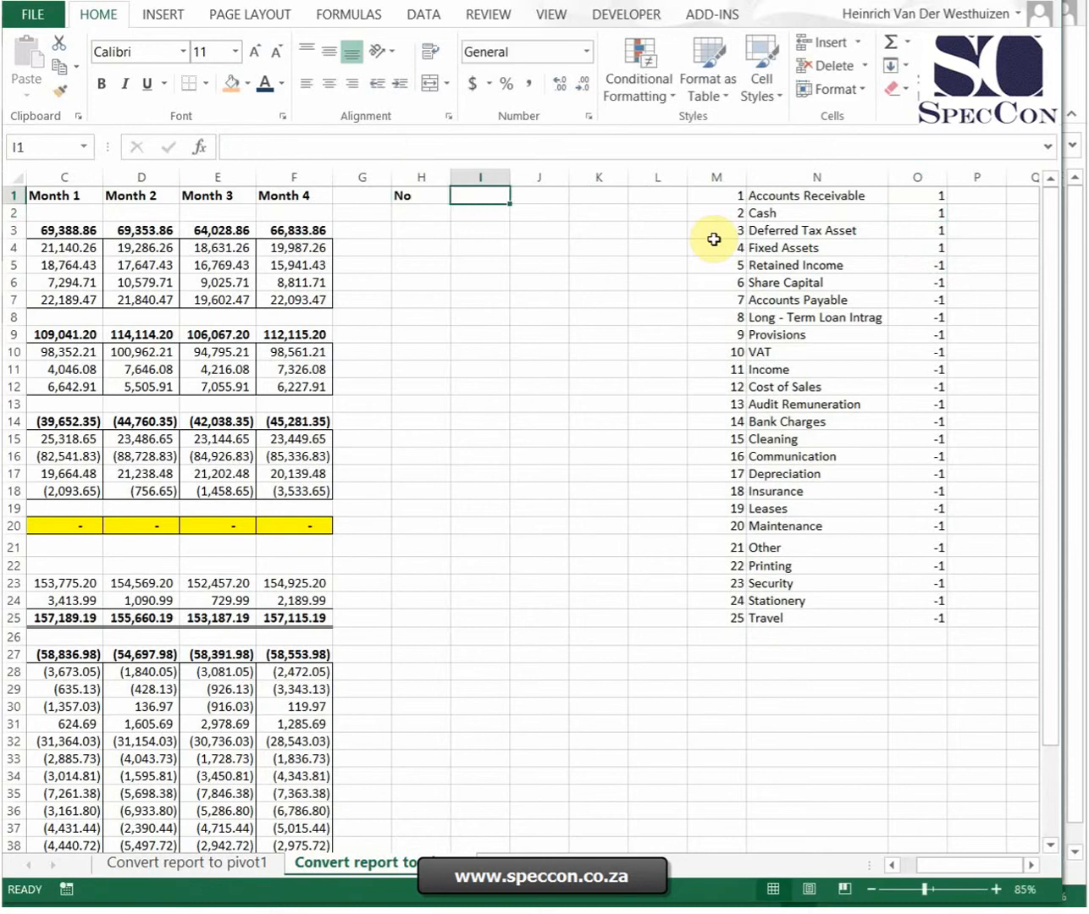
key(ctrl+b)
key(Return)
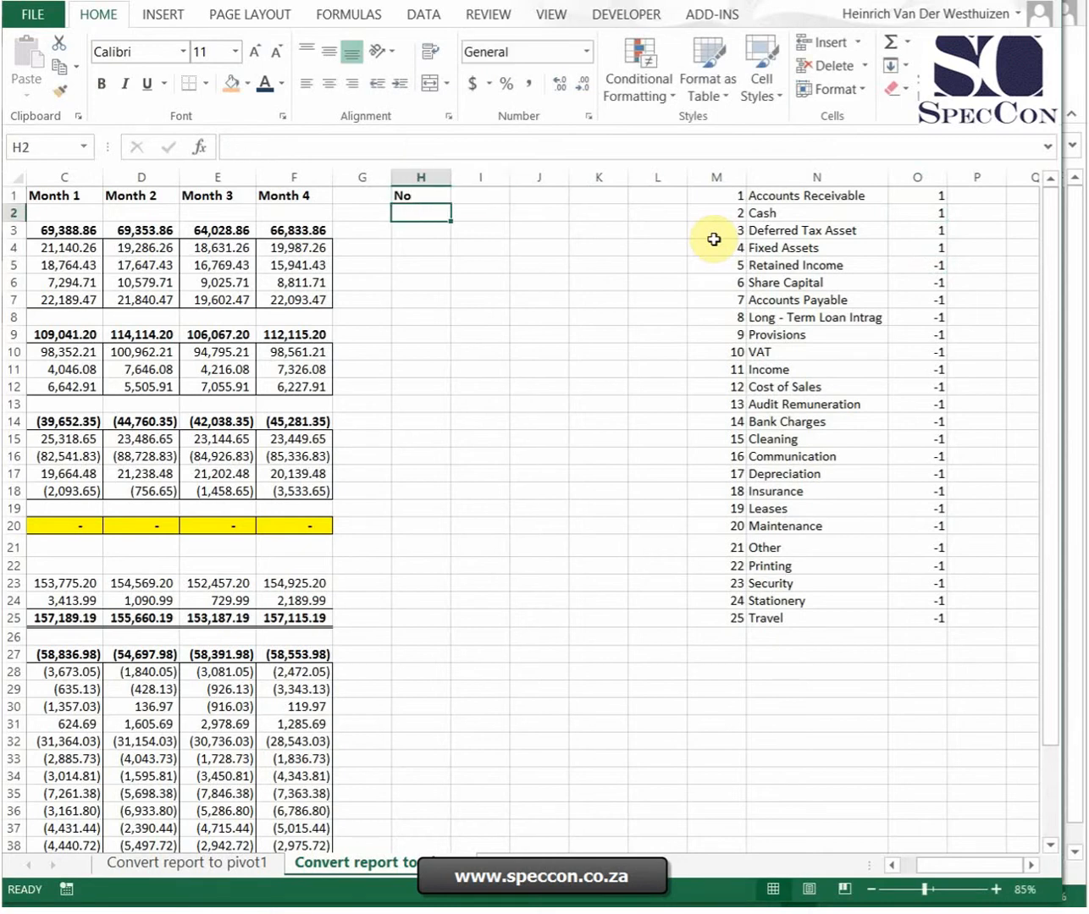
- Copy the account numbers in M1:M25 and paste them as values from H2 downward, under the No heading
drag(734, 196, 729, 618)
key(ctrl+c)
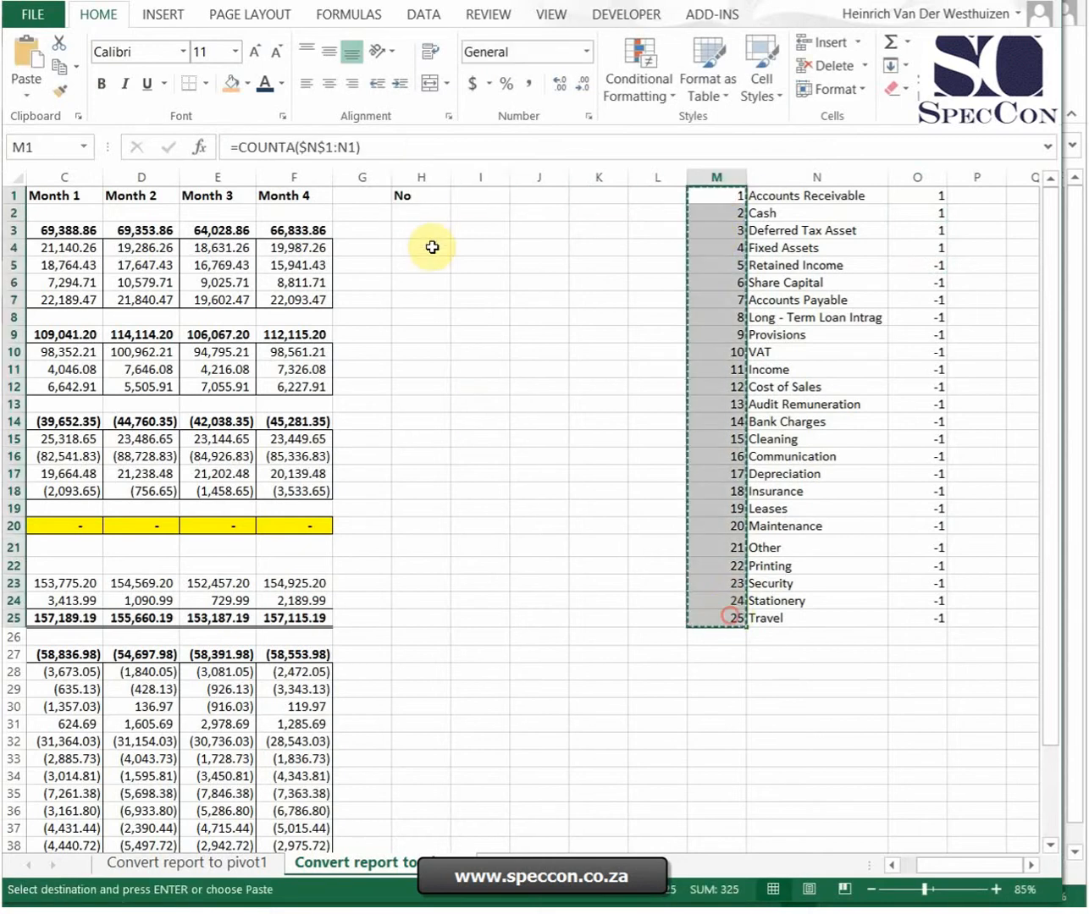
click(429, 211)
click(28, 91)
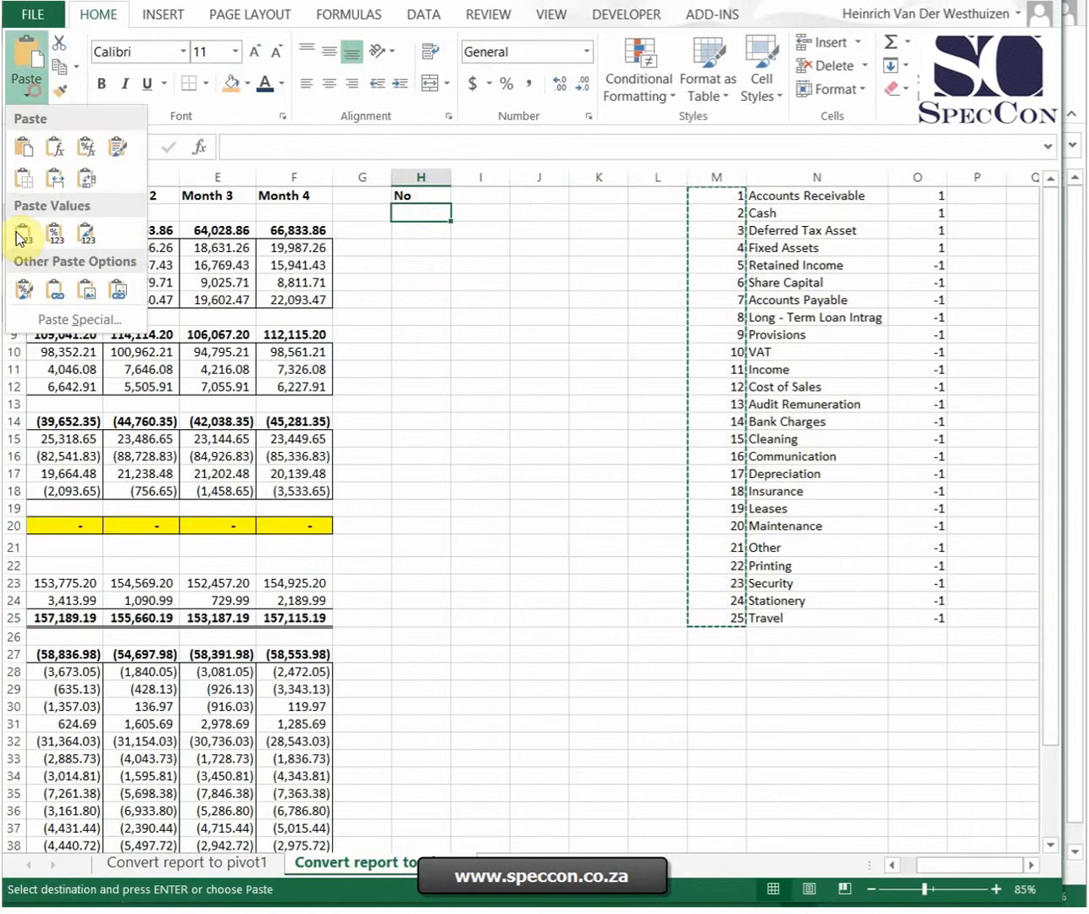
click(22, 236)
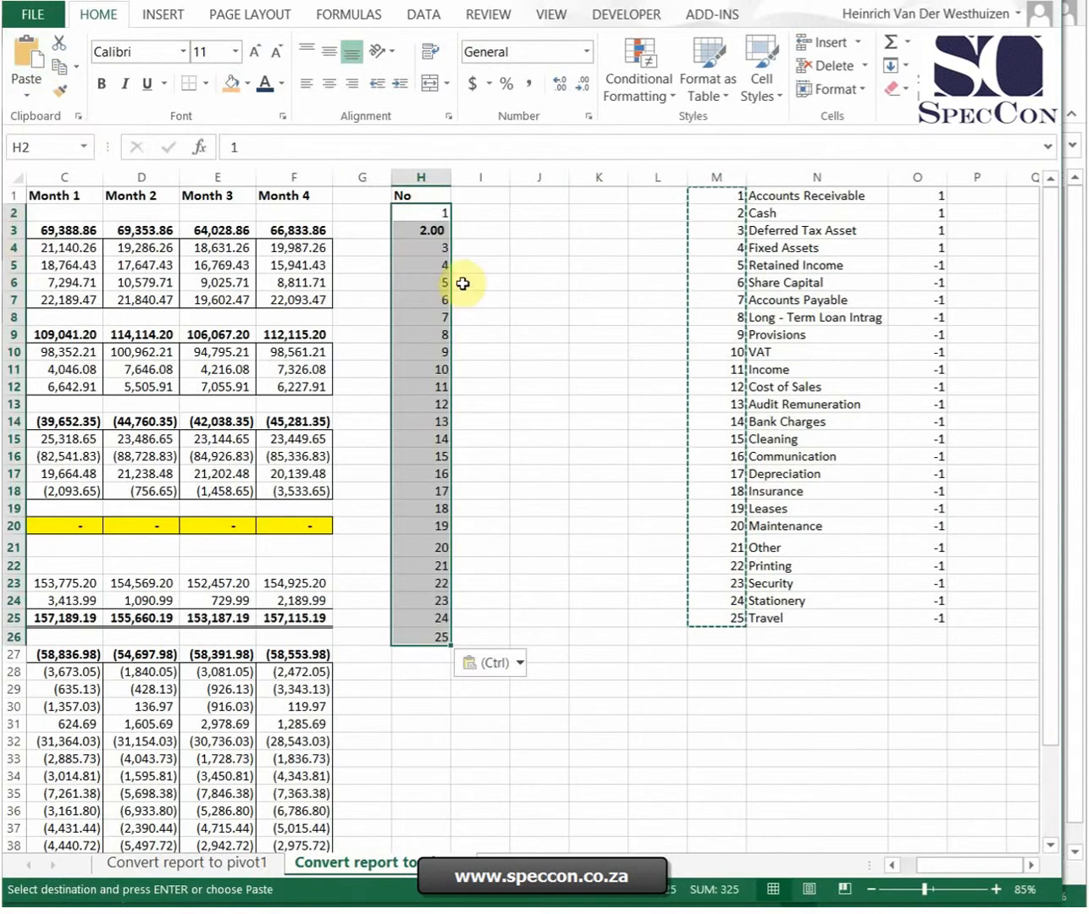
- Copy the cell formatting of H2 onto H3 so the number 2 loses its bold, two-decimal format
click(432, 213)
click(60, 90)
click(426, 229)
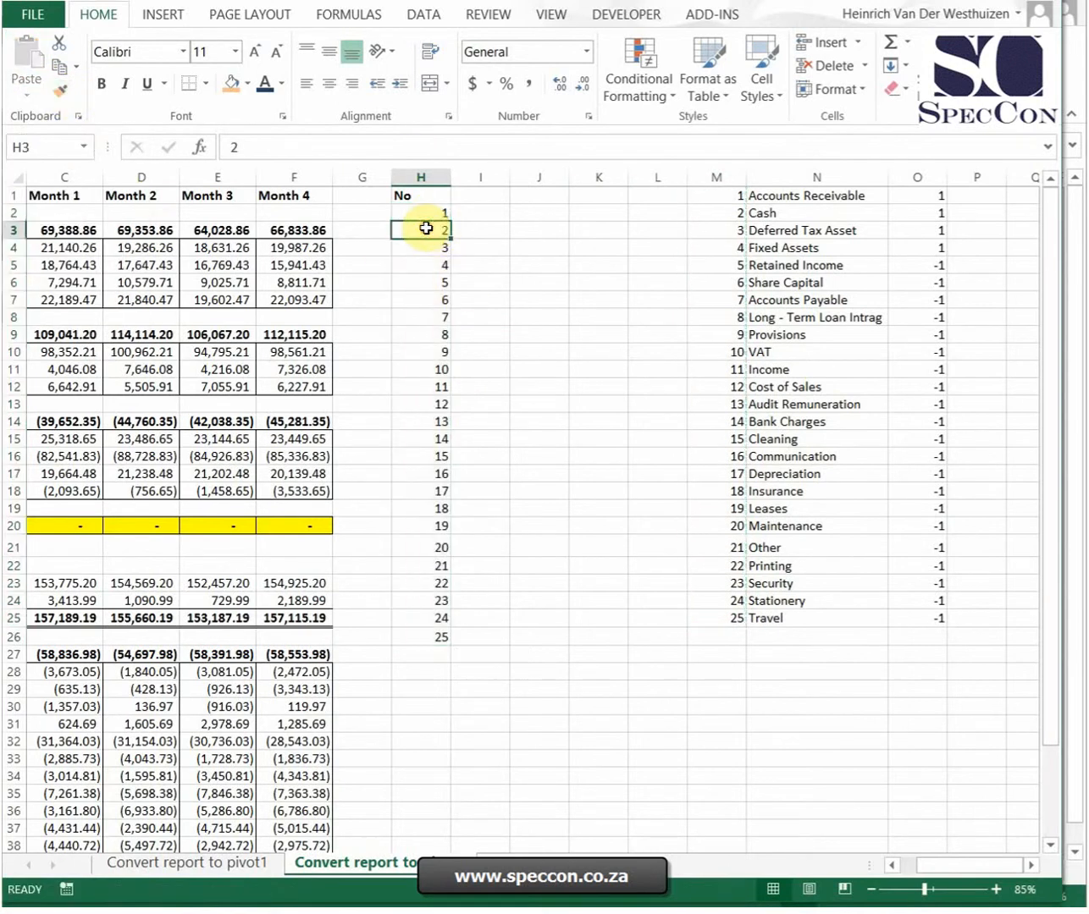
- Enter the column heading Account in I1
click(478, 194)
text(Account)
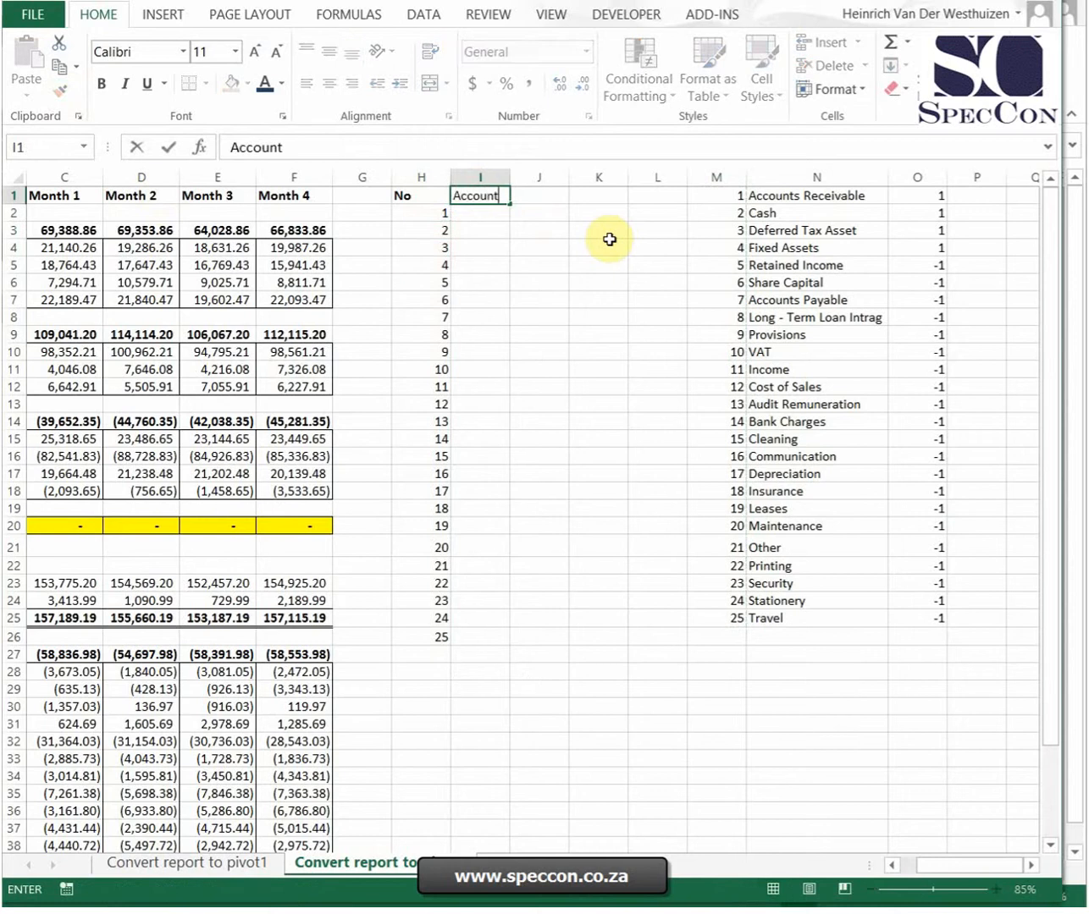
key(Return)
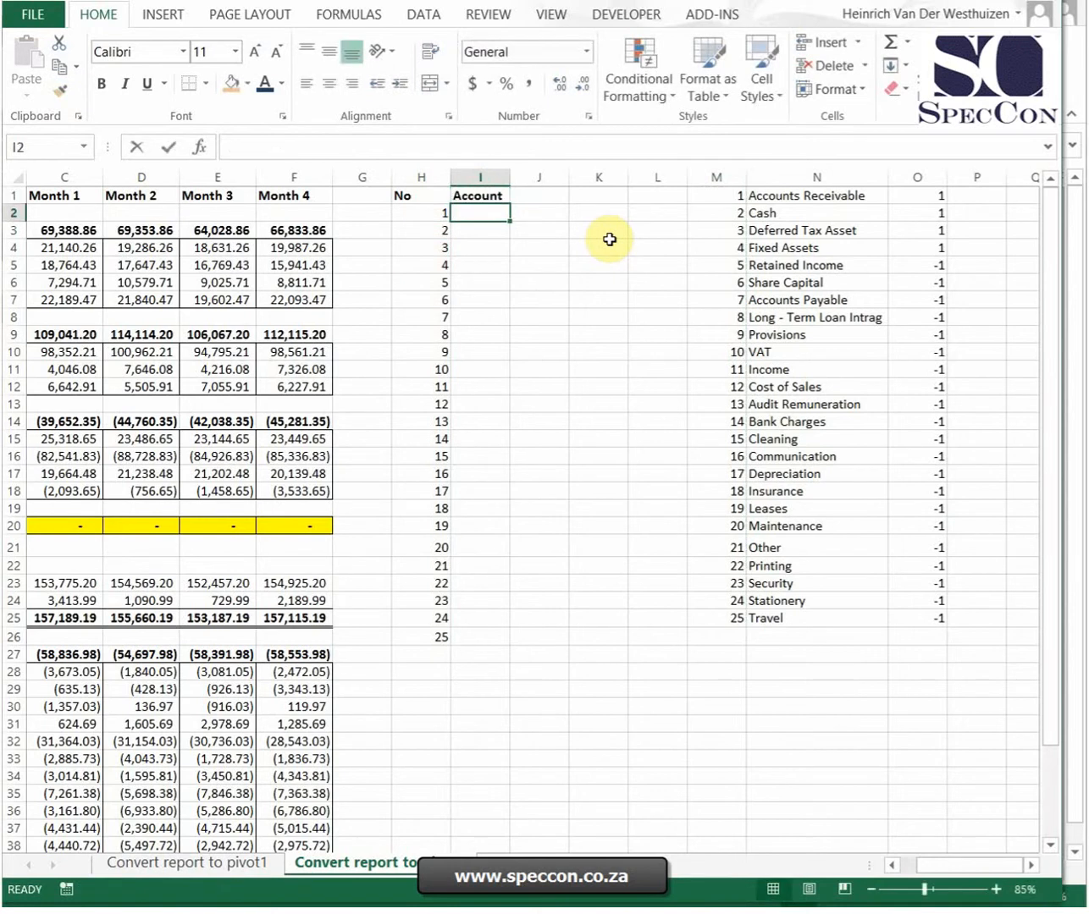
- Enter the formula =VLOOKUP(H2,M:N,2,0) in I2 to look up the account name by its number
text(=vlookup()
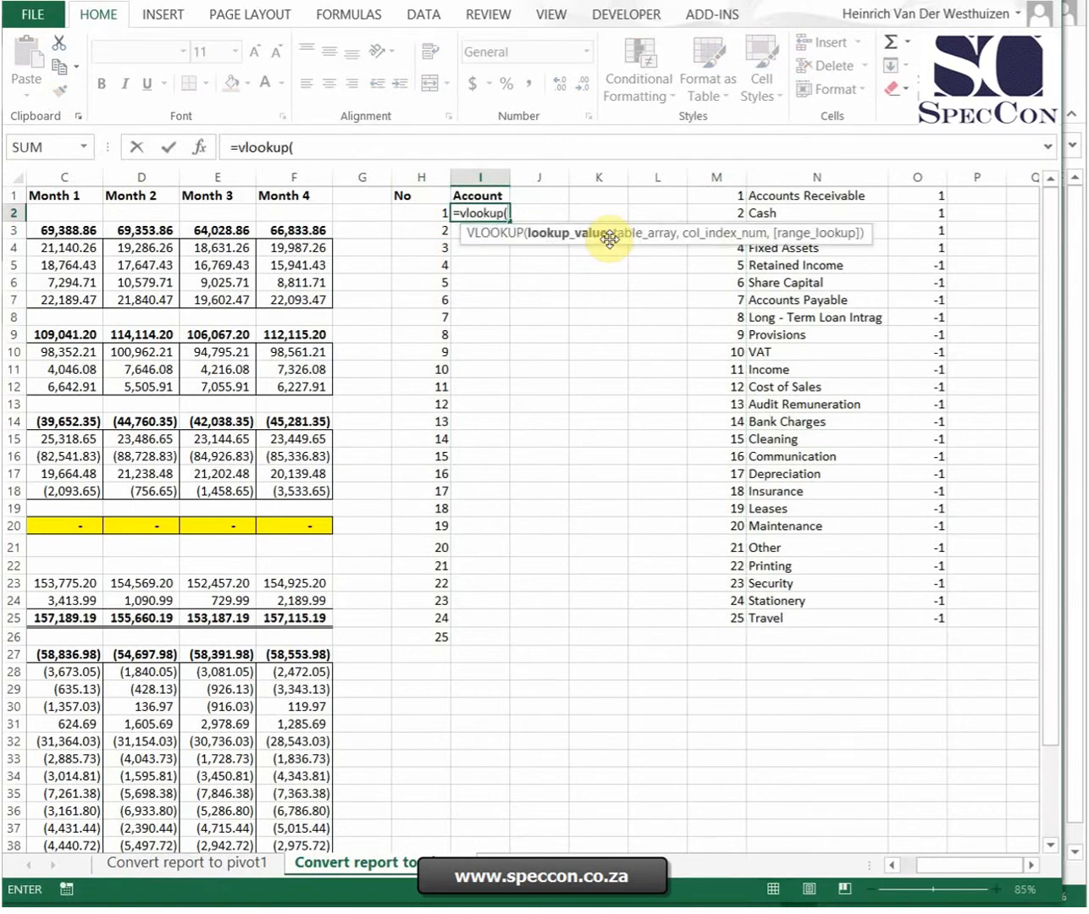
key(Left)
text(,)
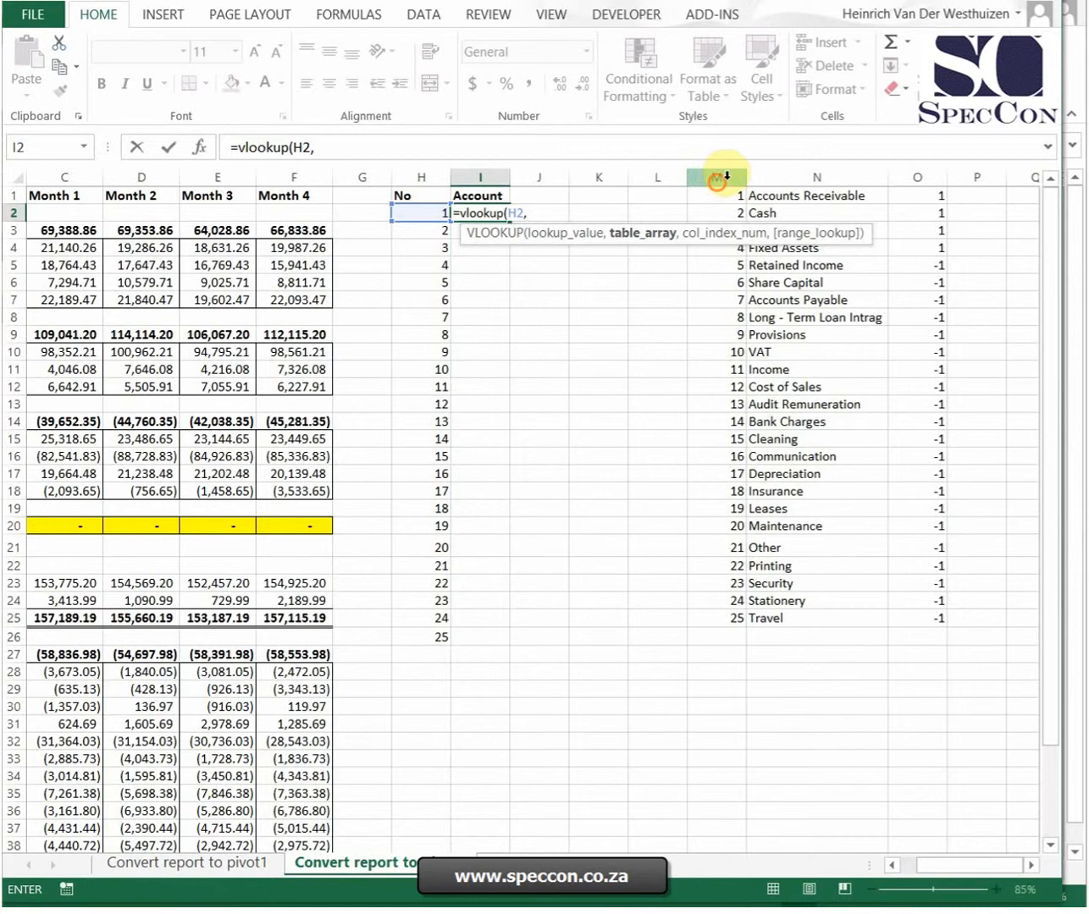
drag(722, 177, 777, 192)
text(,2,0)
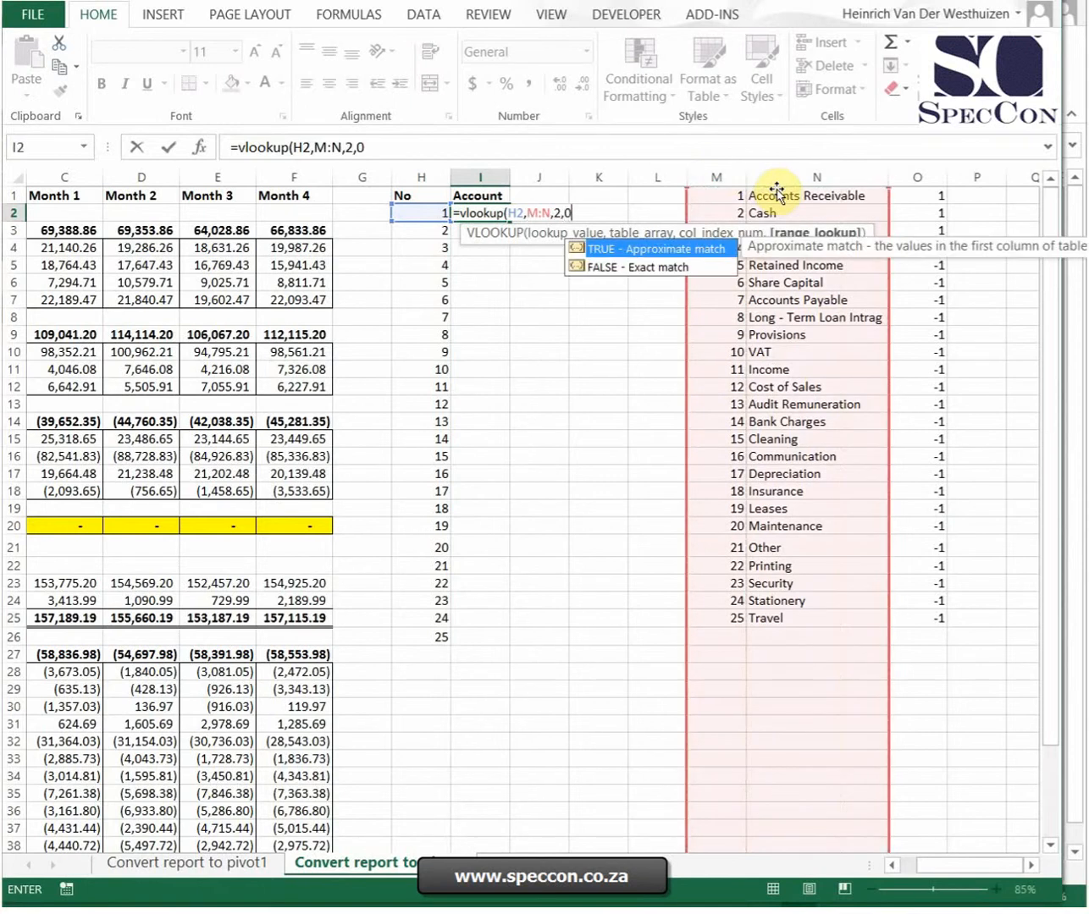
key(Return)
key(Up)
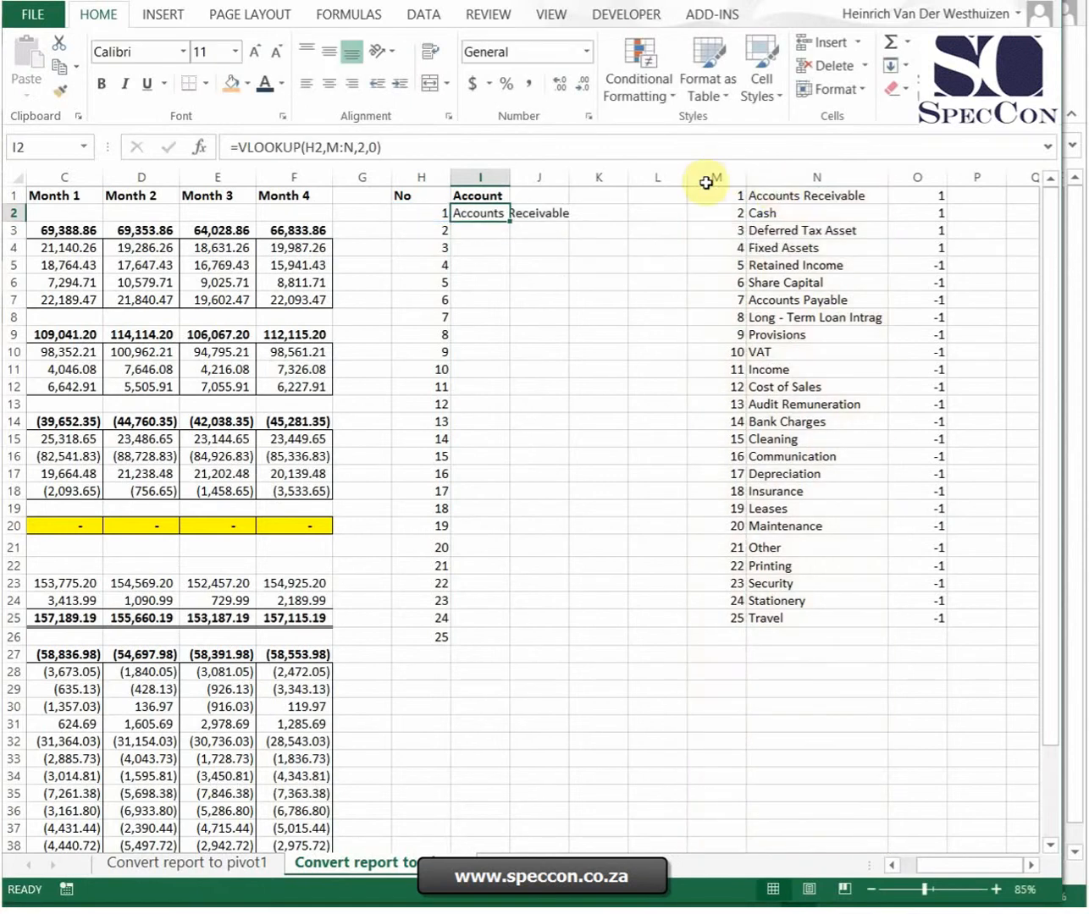
- Fill the account lookup formula down to I26 and auto-fit the width of column I
double_click(511, 222)
double_click(510, 177)
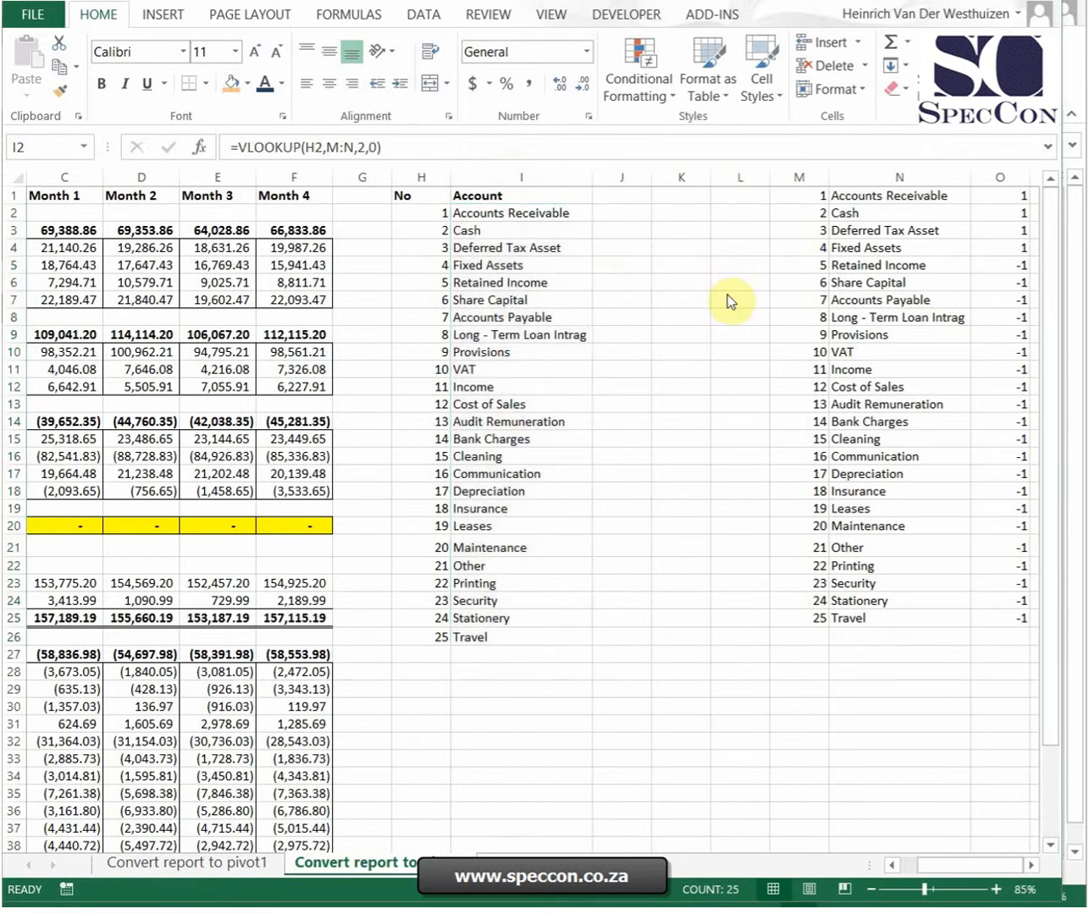
click(642, 271)
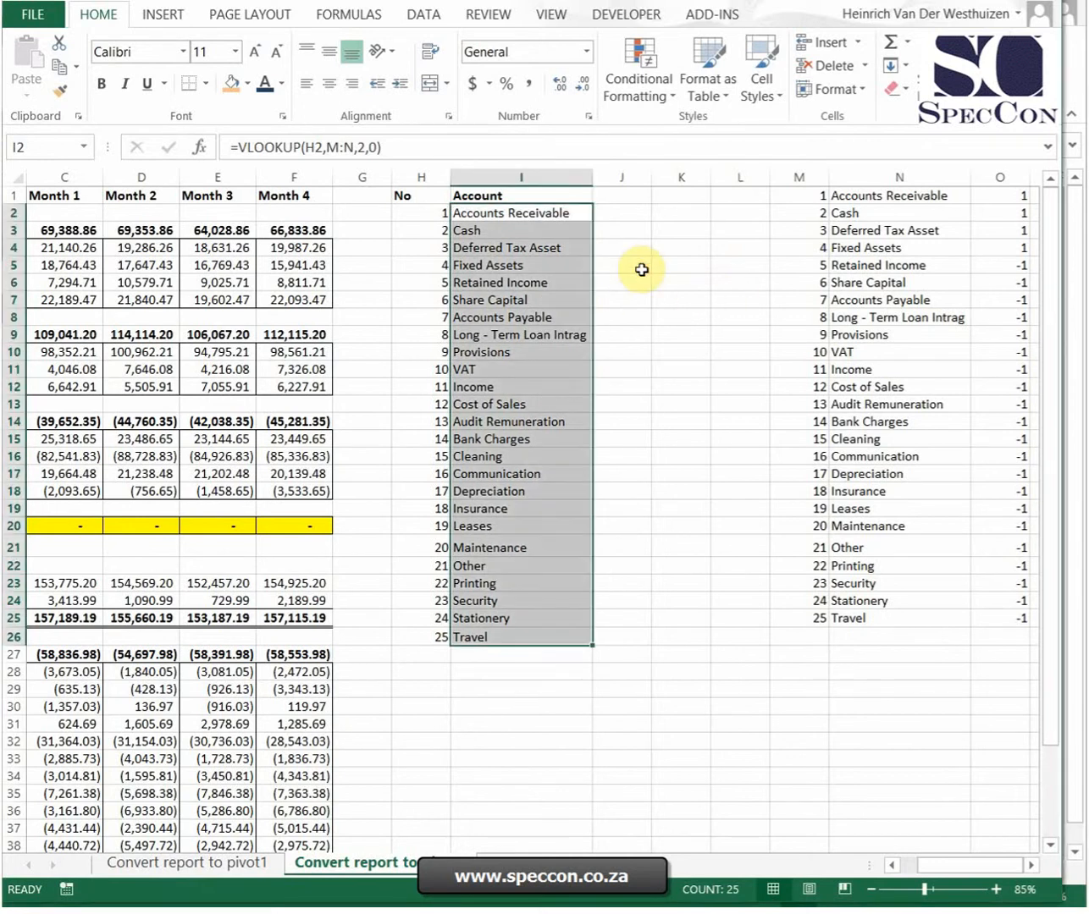
- Enter the column heading Months in J1
click(623, 193)
text(Months)
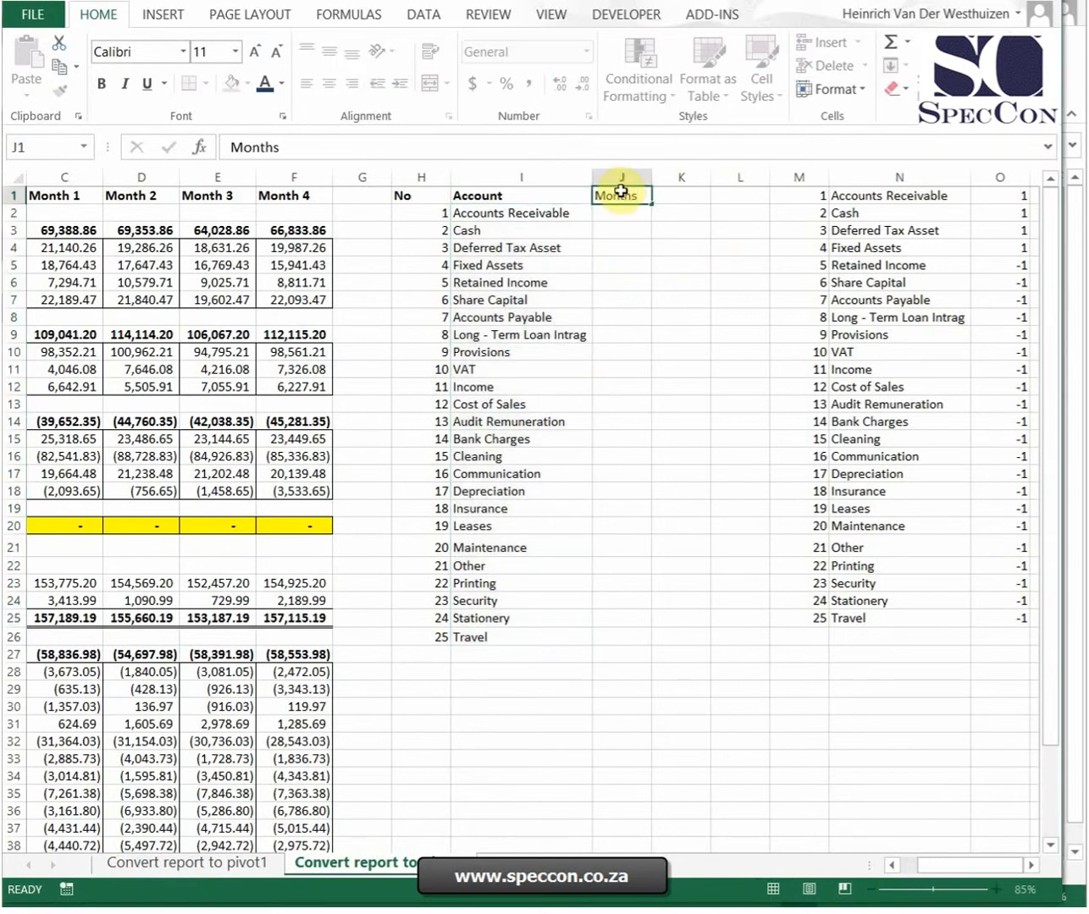
key(Return)
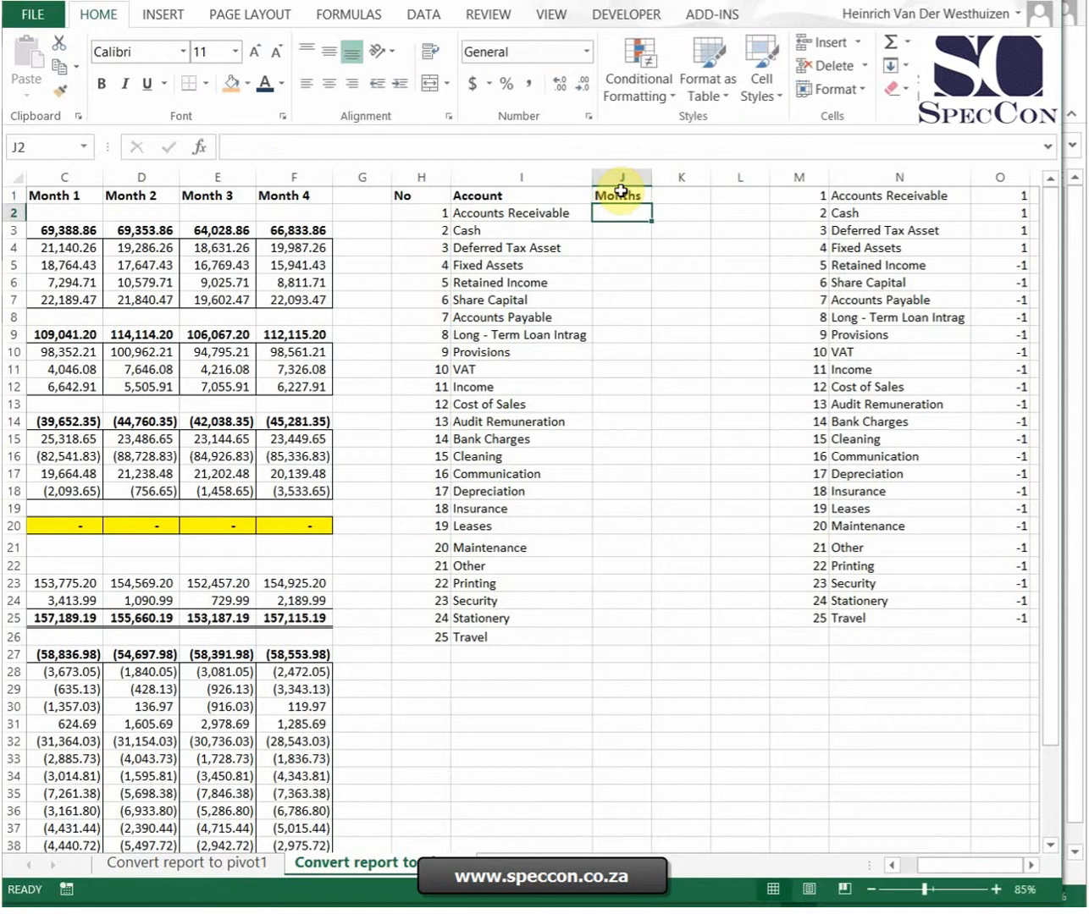
- Copy the month headings Month 1 to Month 4 in C1:F1 and paste them transposed into Q1:Q4
click(1028, 869)
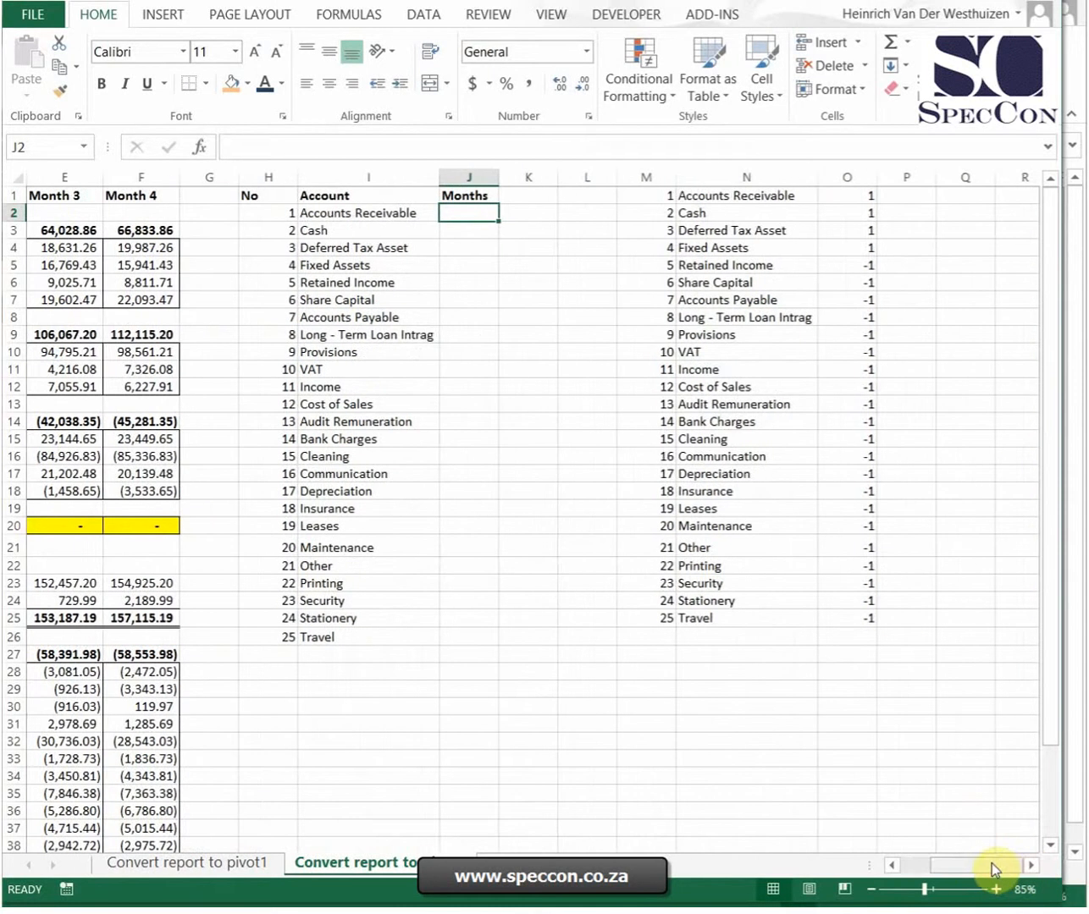
drag(992, 863, 929, 857)
drag(249, 196, 483, 195)
key(ctrl+c)
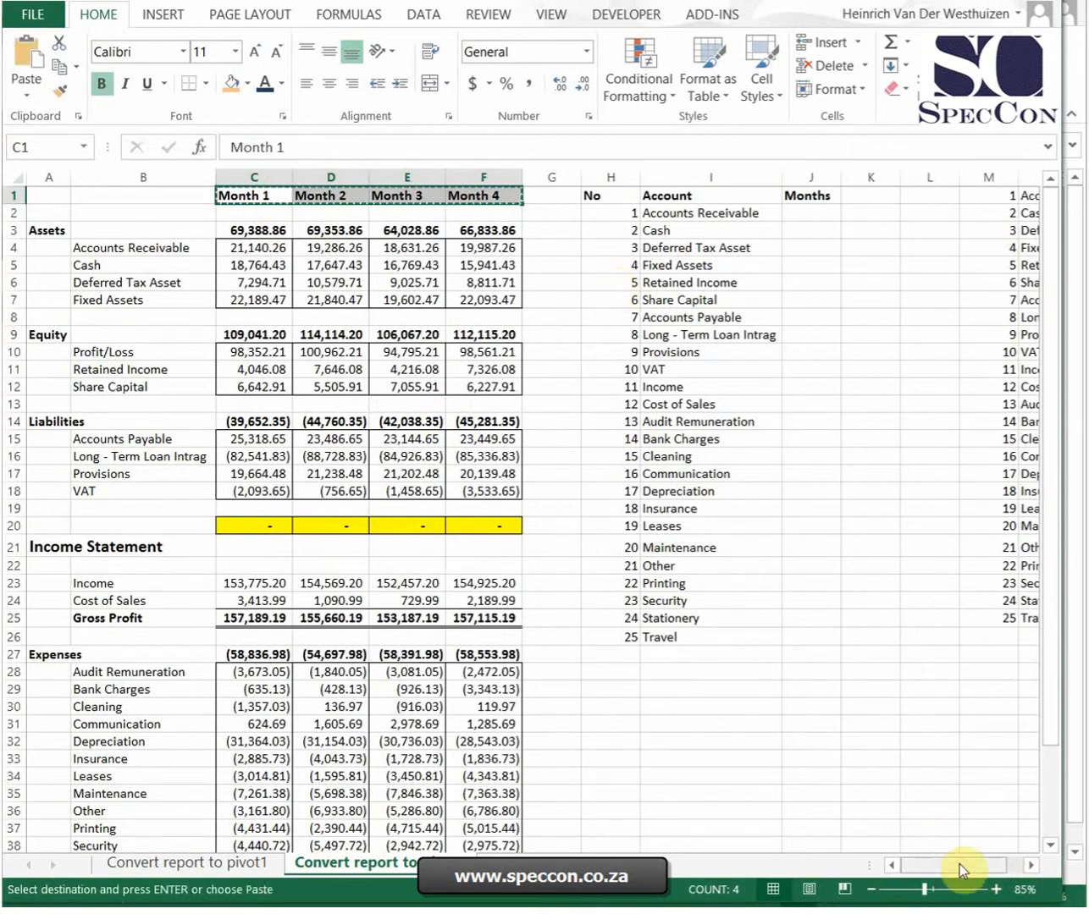
click(1030, 866)
click(1030, 866)
click(1029, 865)
click(1028, 866)
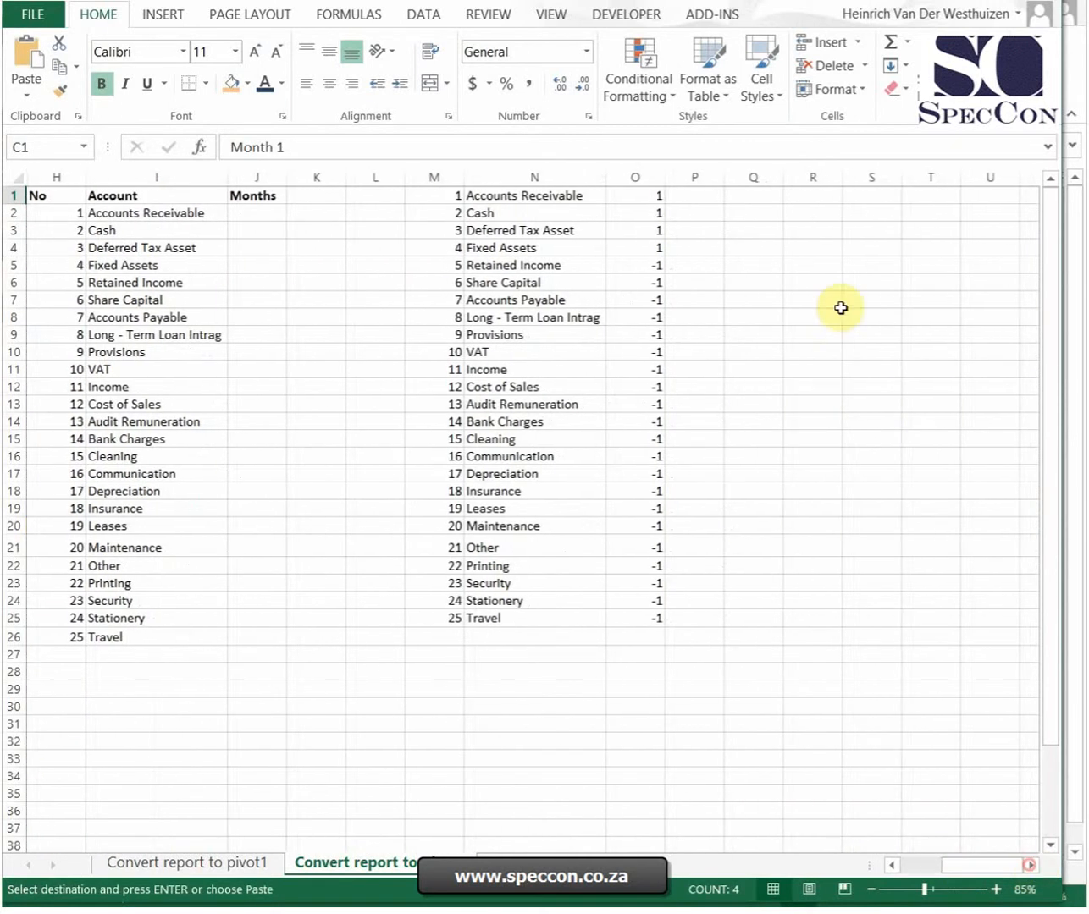
click(761, 199)
right_click(761, 199)
click(847, 316)
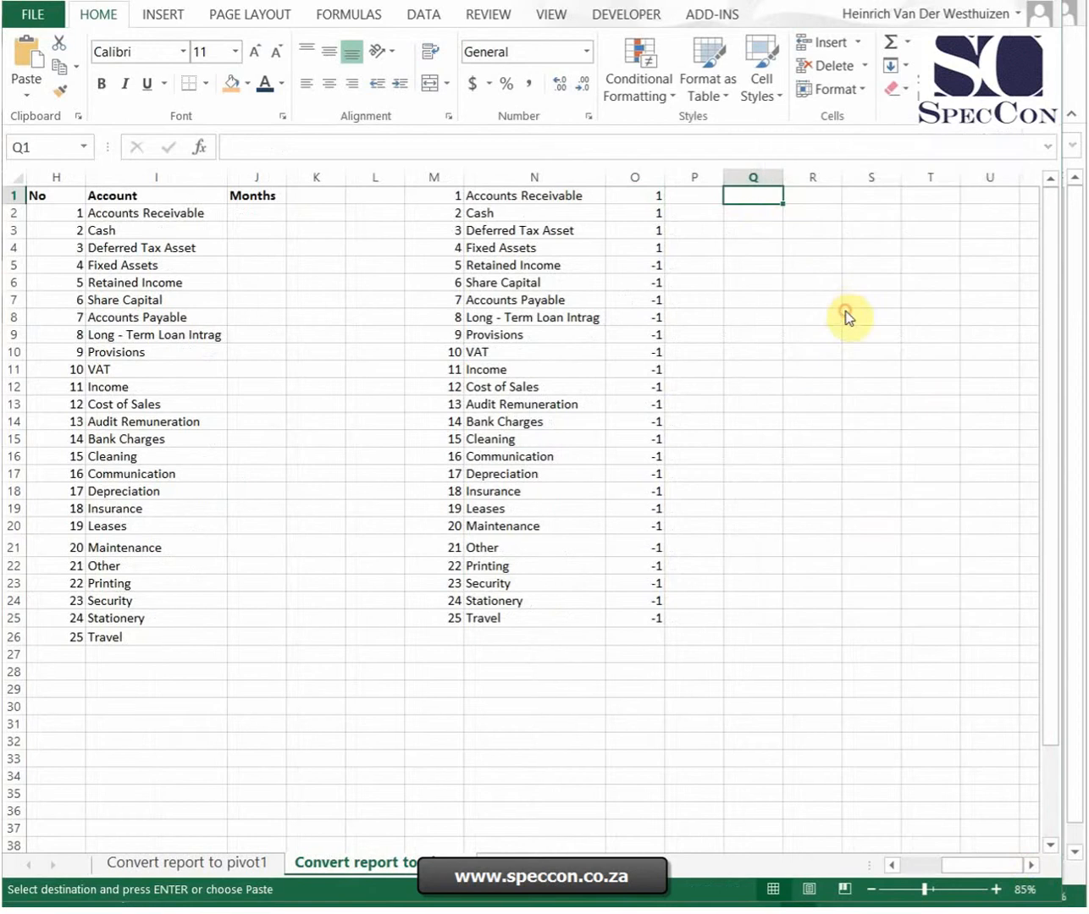
click(860, 419)
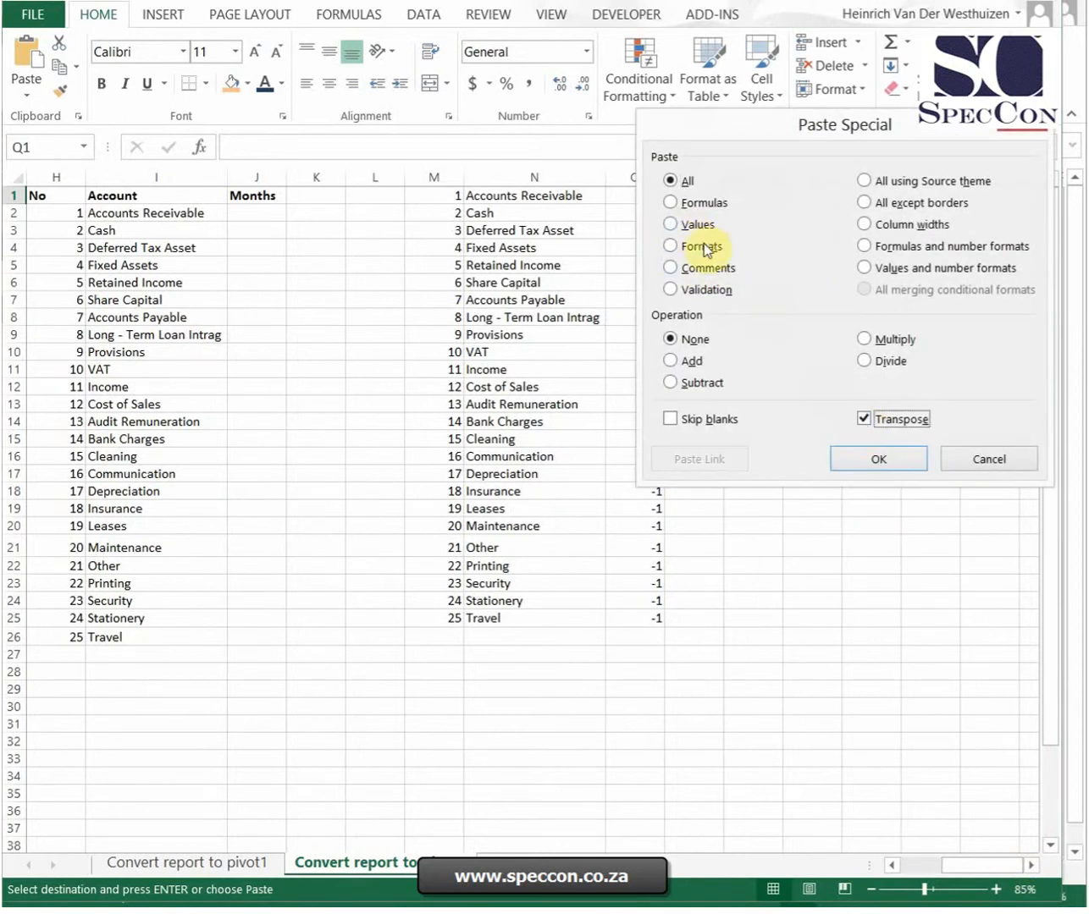
click(878, 457)
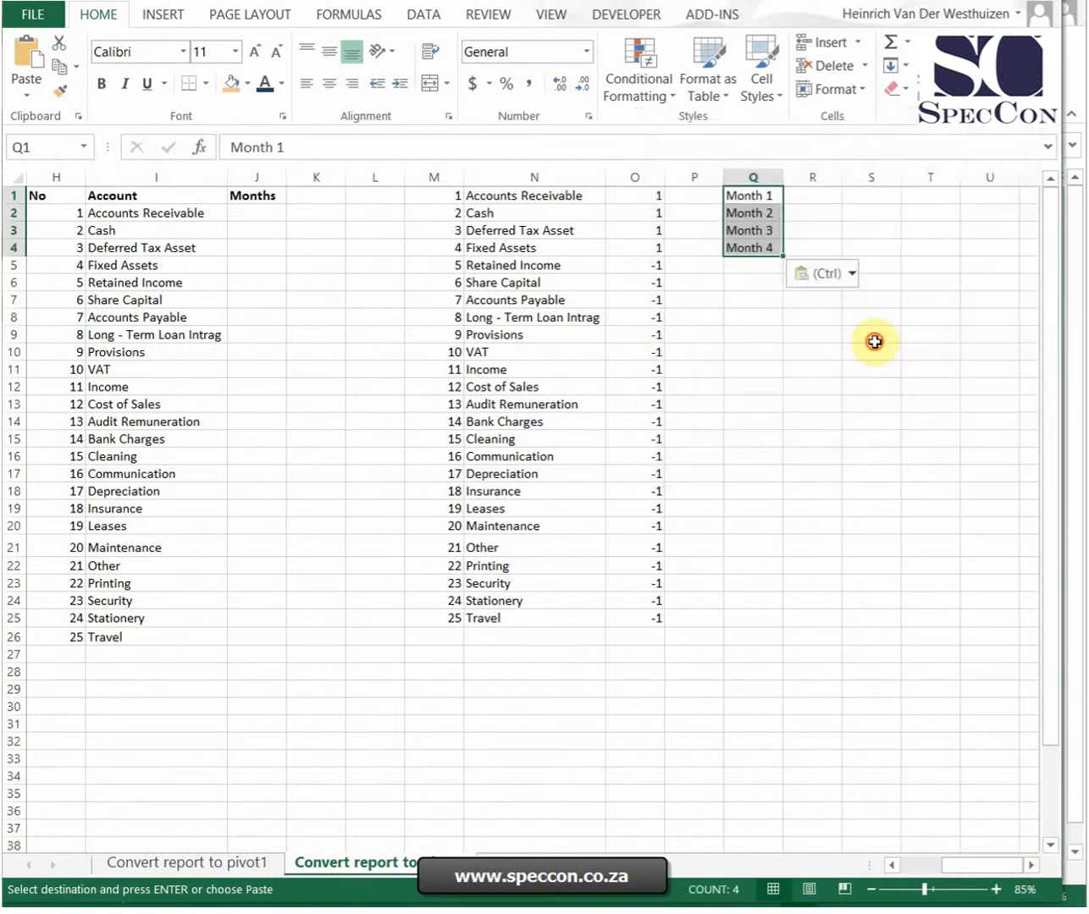
click(873, 335)
- Move the transposed month list from Q1:Q4 to S1:S4
click(700, 196)
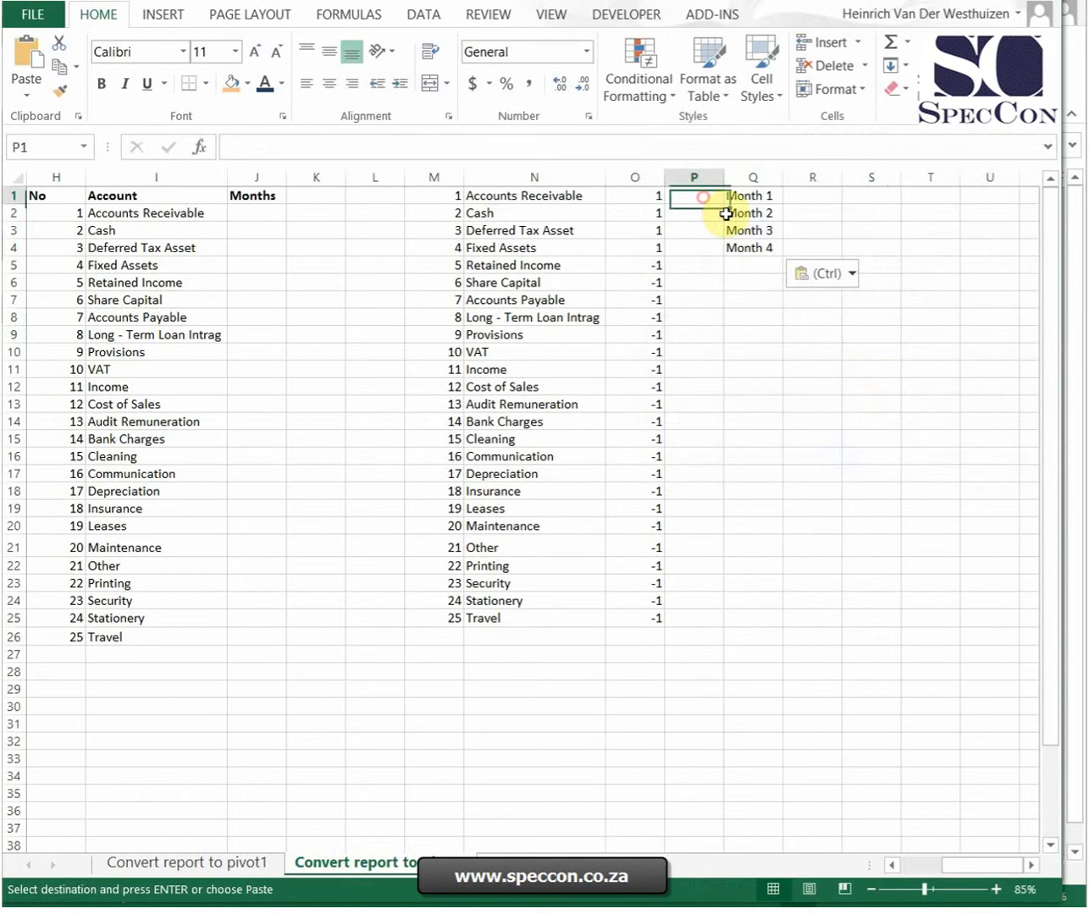
key(Right)
key(shift+Down)
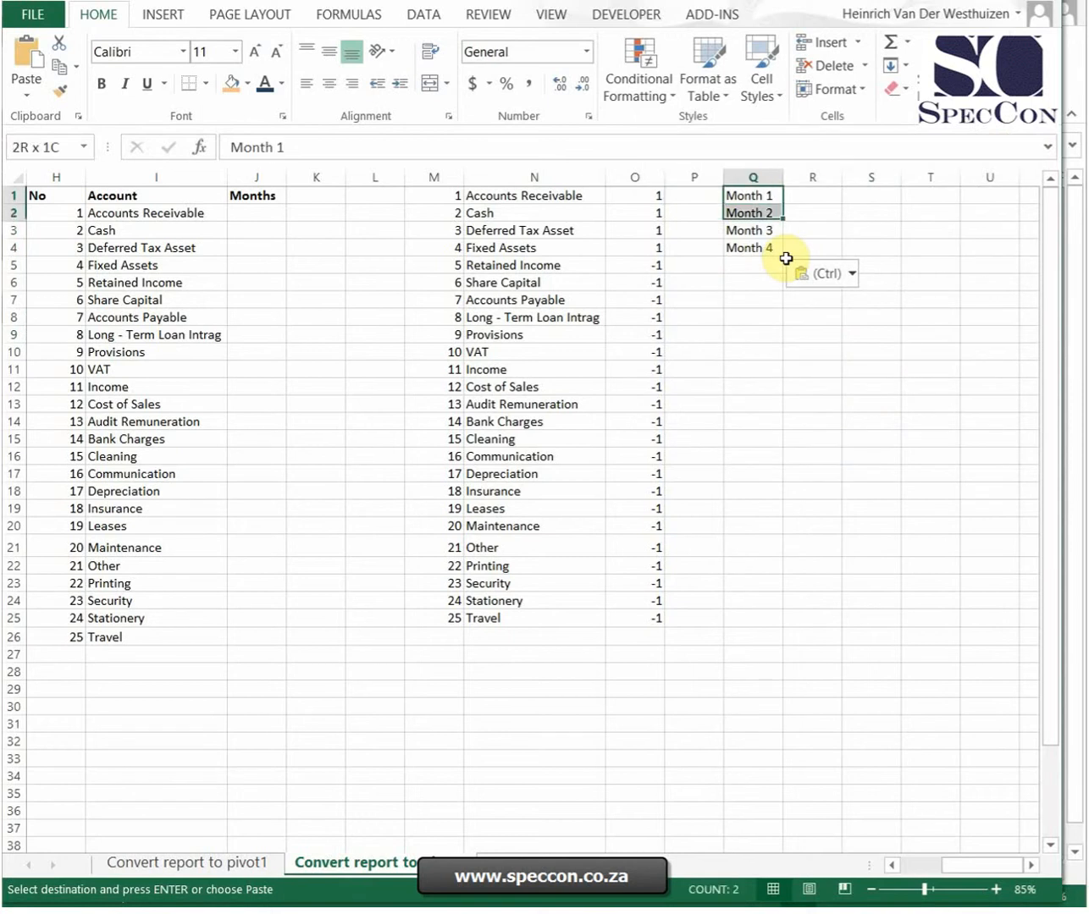
key(shift+Down)
key(shift+Down)
key(ctrl+x)
key(Right)
key(Right)
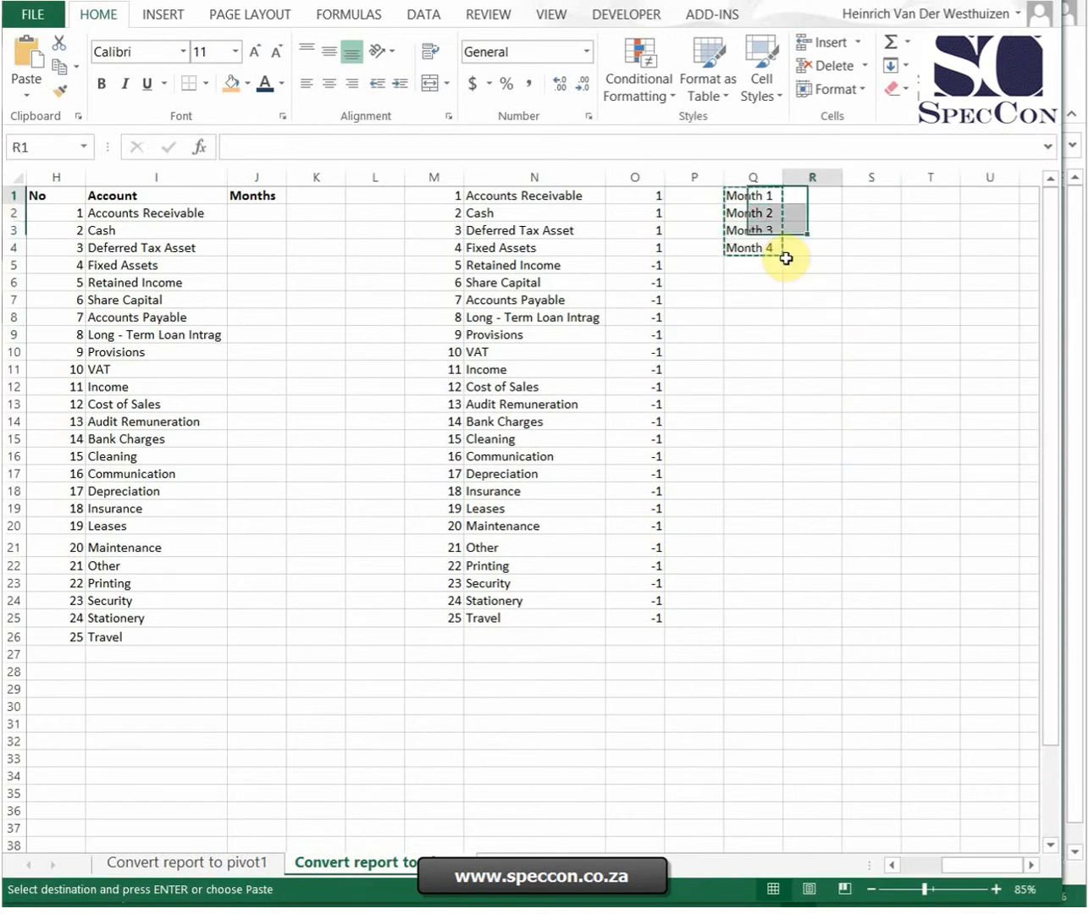
key(ctrl+v)
- Number the months by entering 1, 2, 3 and 4 in R1:R4 beside the month list
key(Left)
text(1)
key(Return)
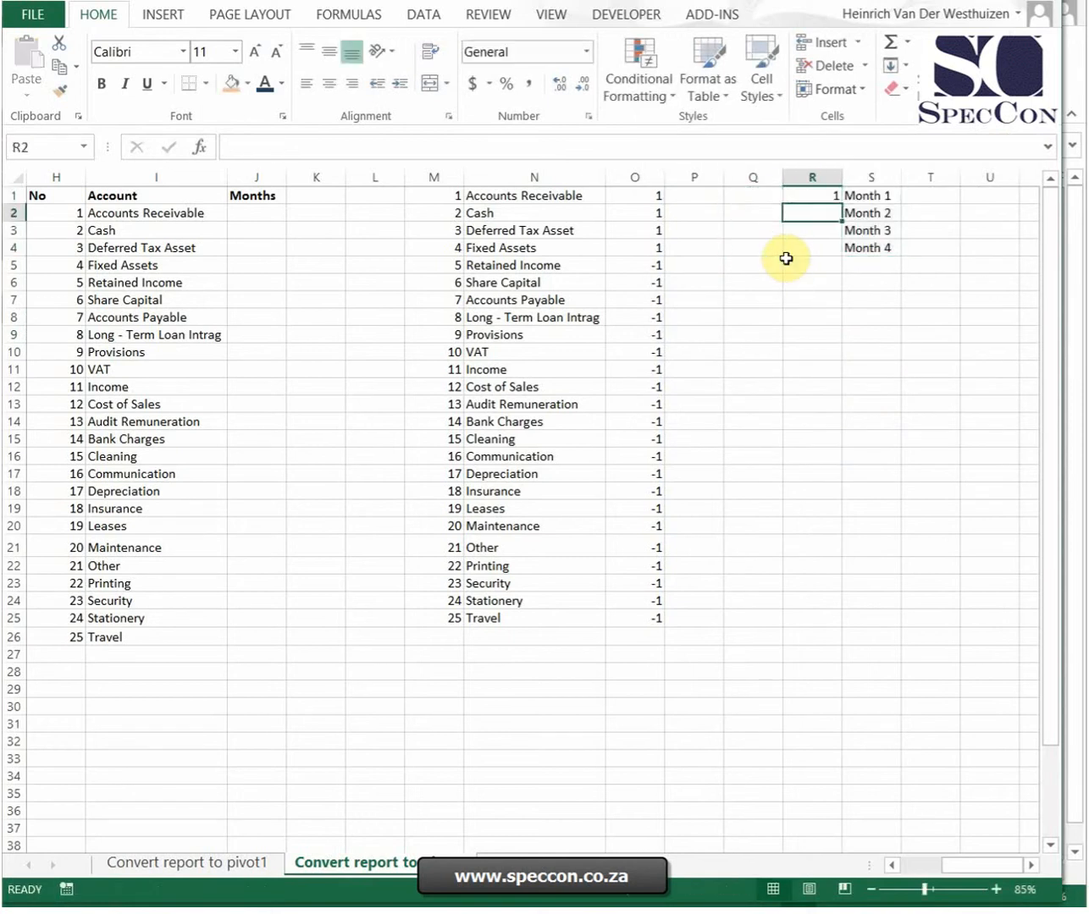
text(2)
key(Return)
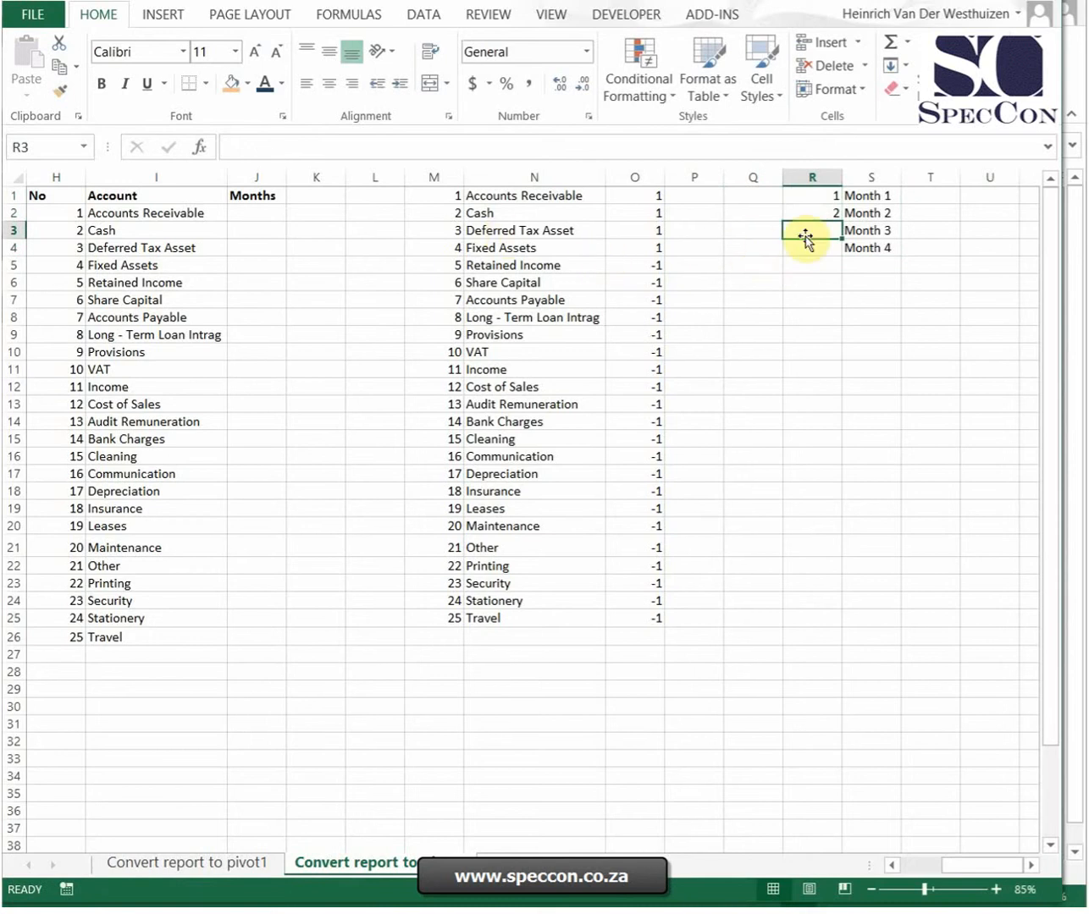
text(3)
key(Return)
text(4)
key(Up)
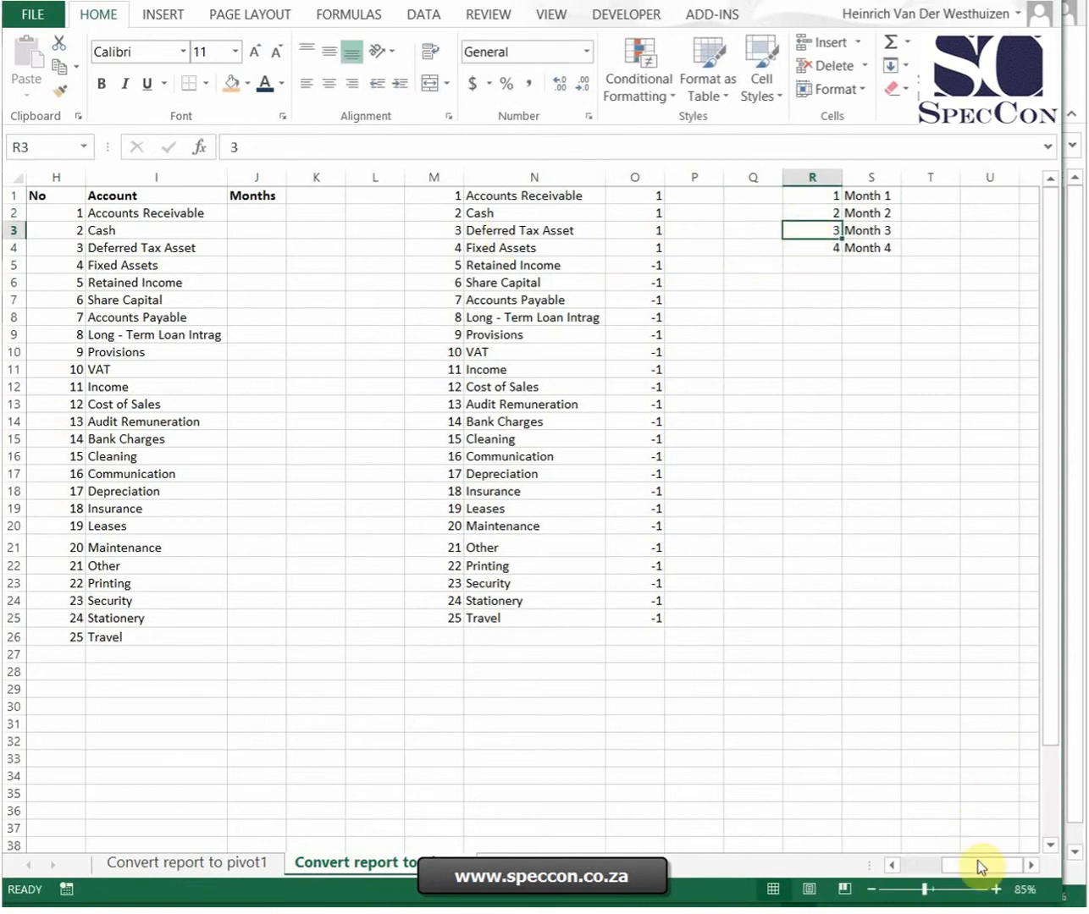
click(424, 387)
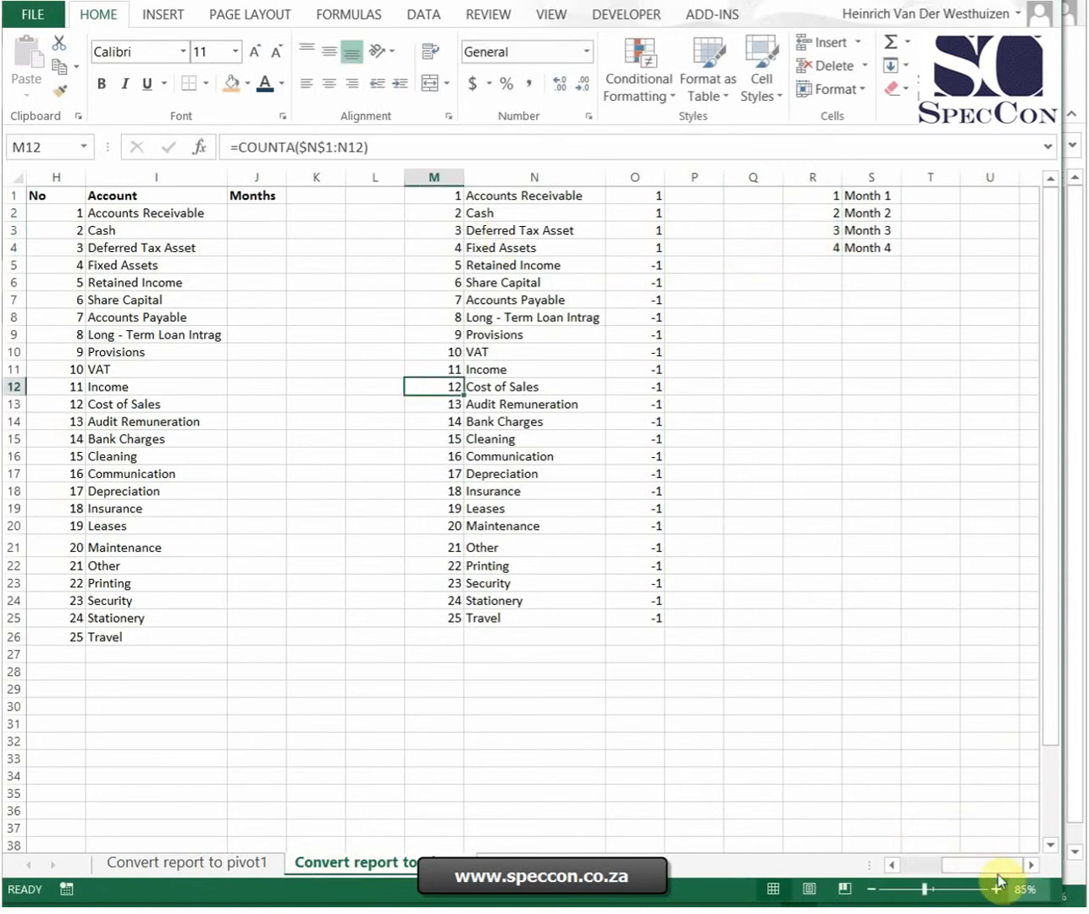
- Insert a blank column before the No column, at column H
drag(997, 869, 960, 868)
click(408, 213)
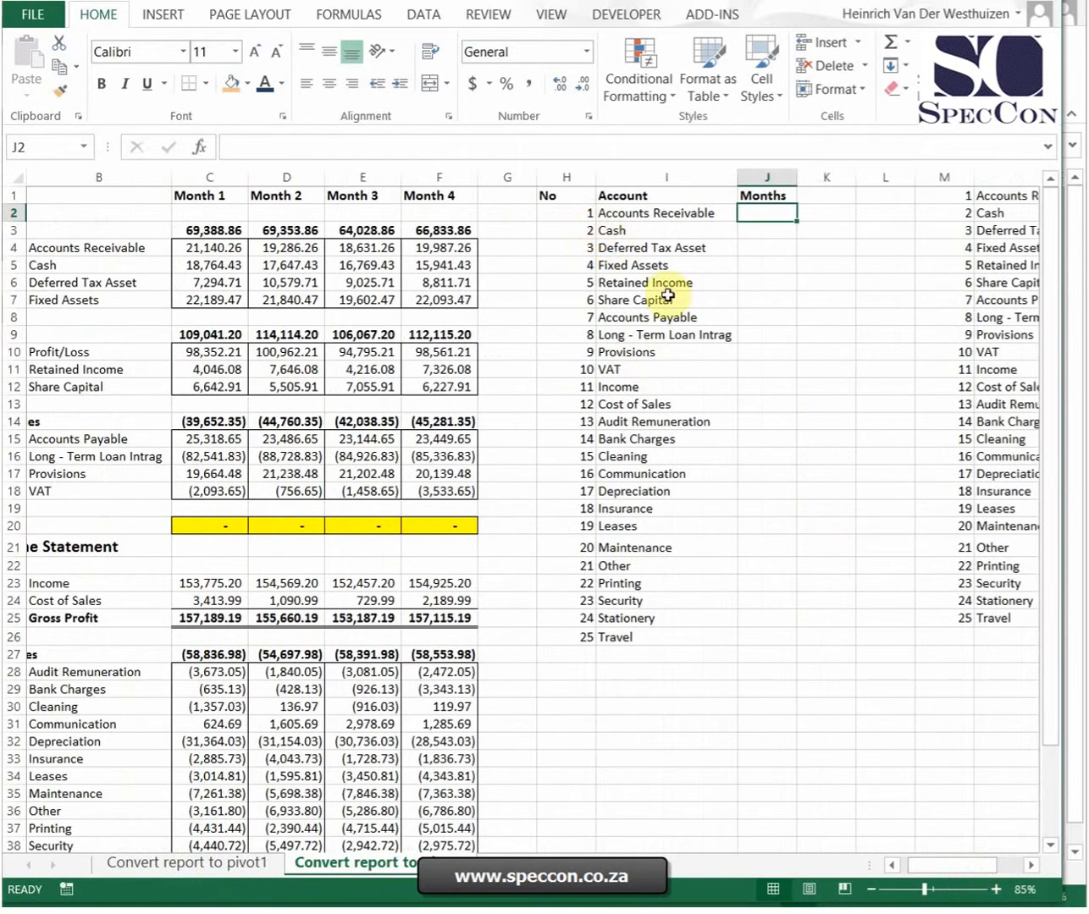
click(546, 177)
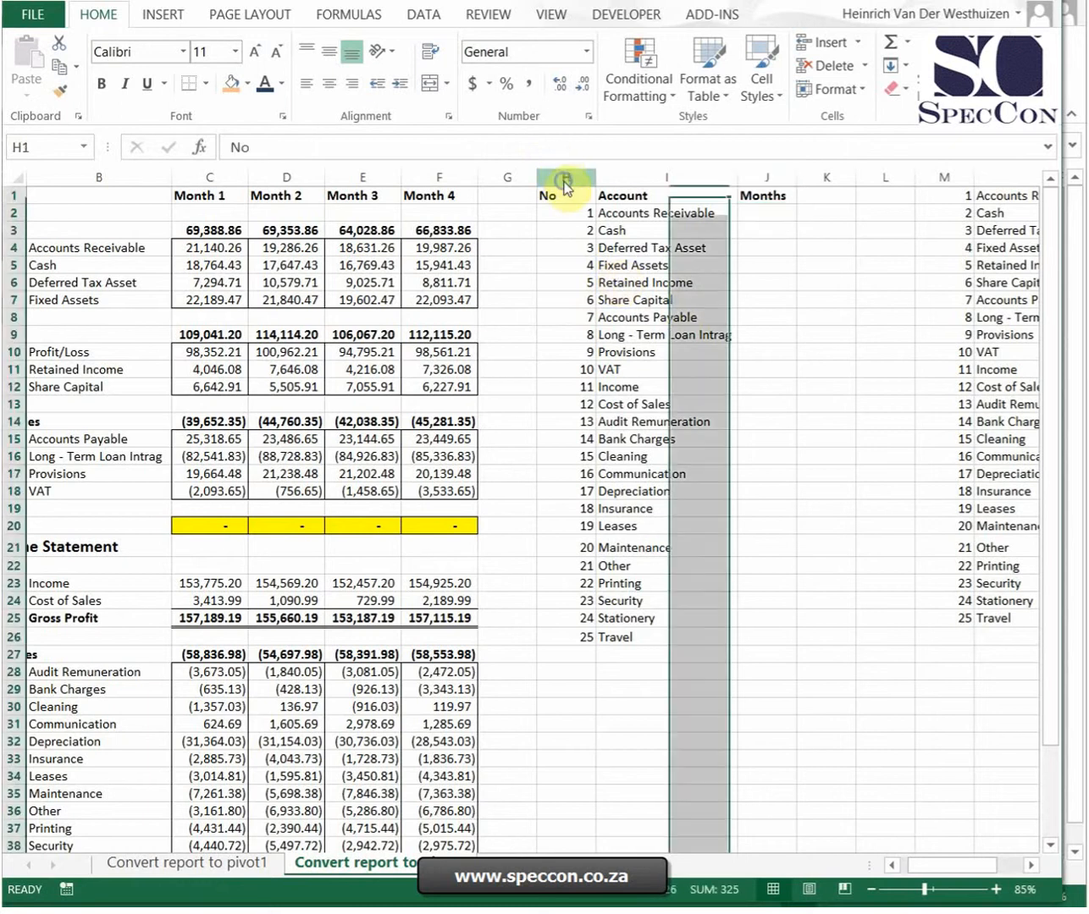
right_click(563, 177)
click(628, 328)
- Enter =COUNTIF($I$1:I2,I2) in H2 and fill it down to H26 to count each account number's occurrences
click(565, 213)
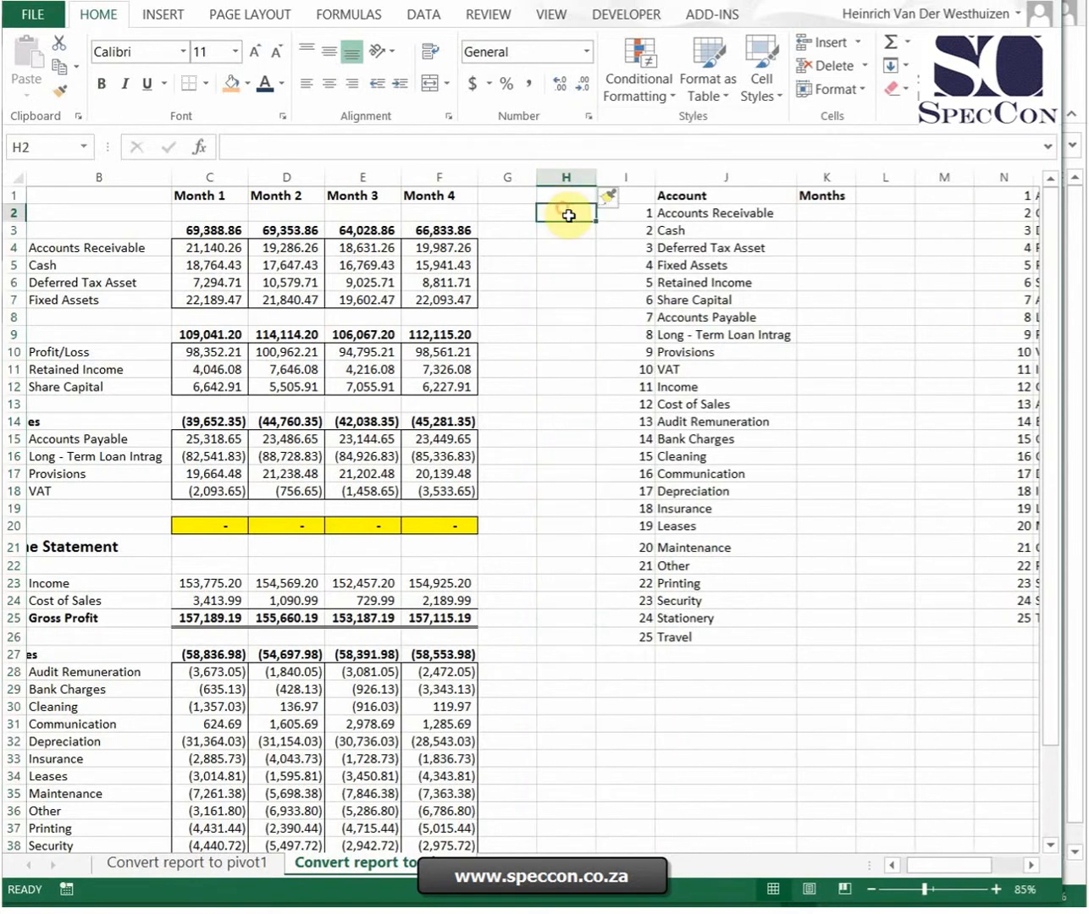
text(c-)
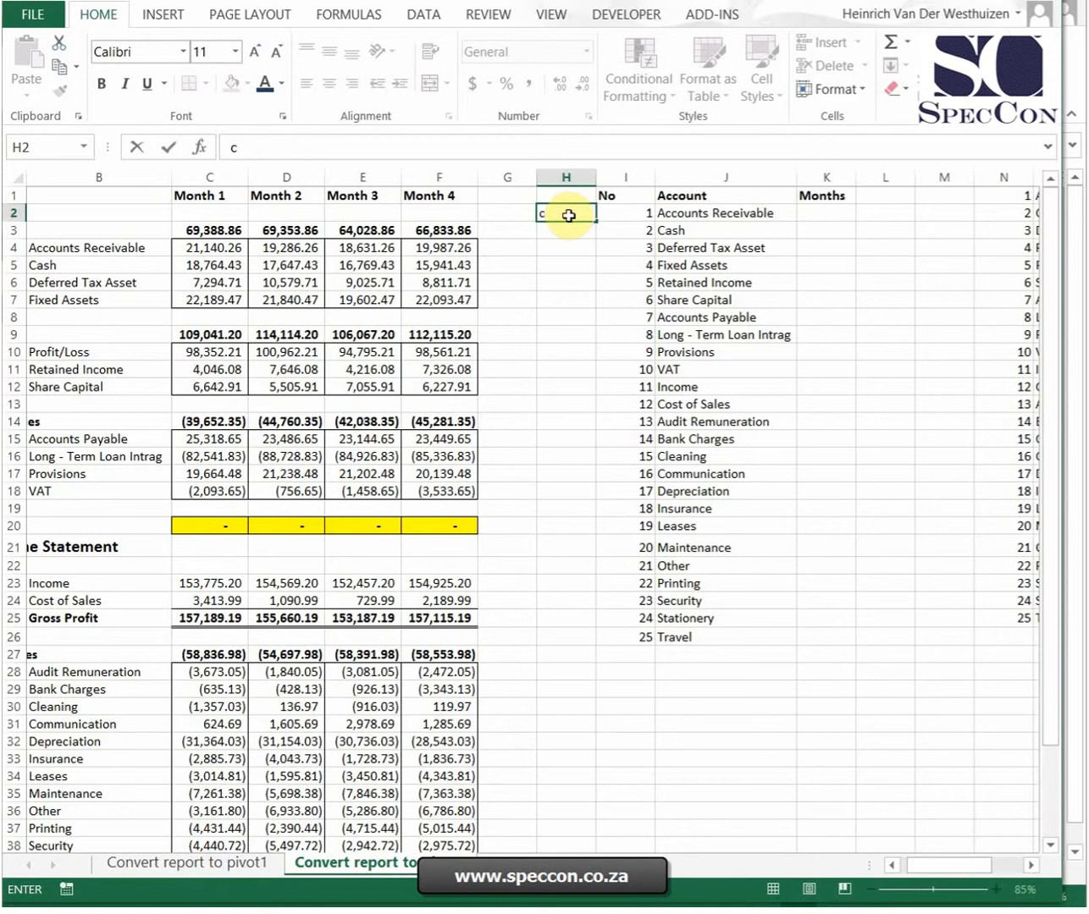
key(BackSpace)
text(=countif)
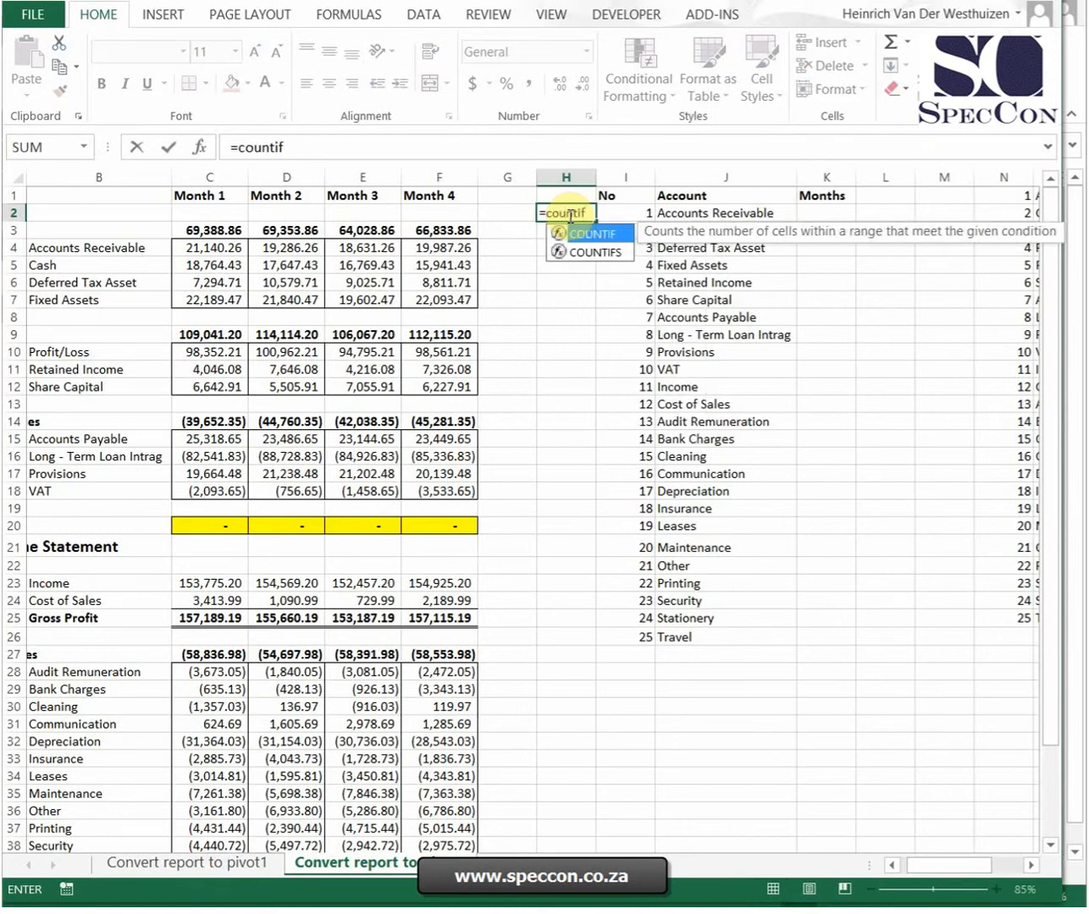
text(()
drag(625, 201, 628, 215)
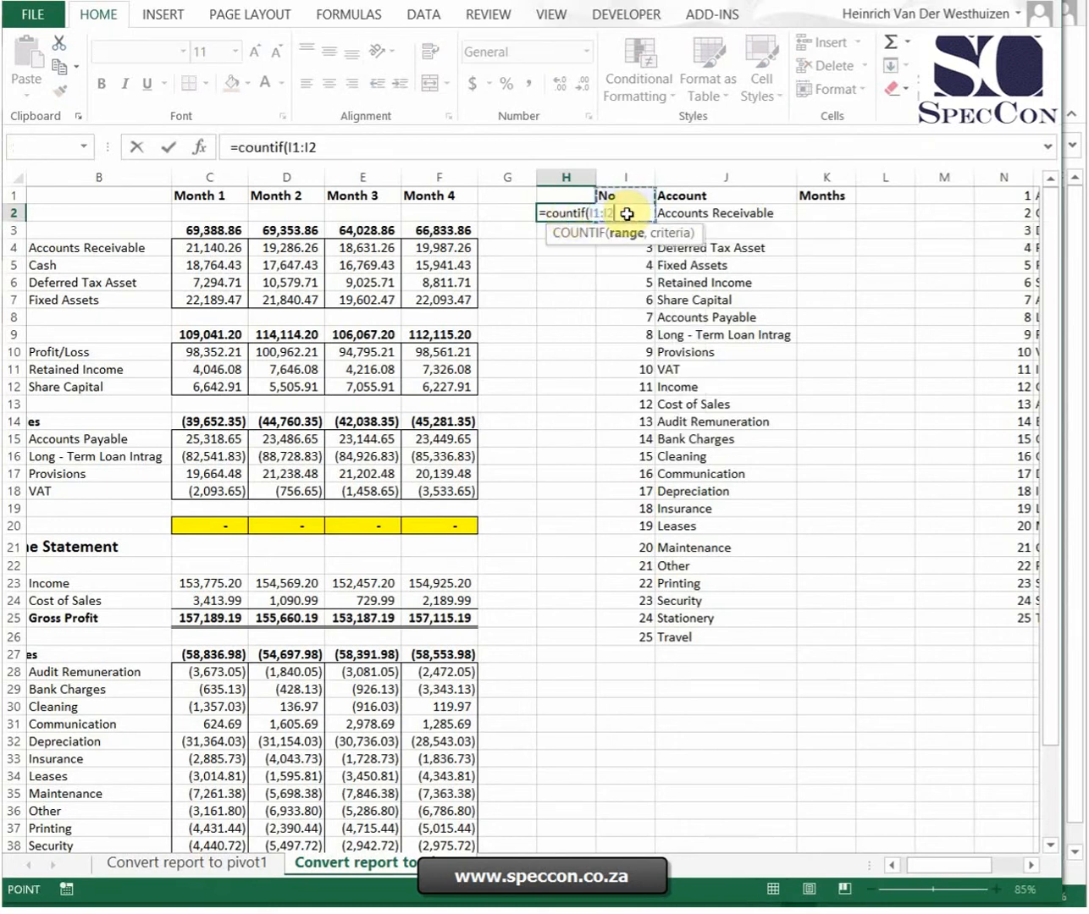
click(293, 147)
key(F4)
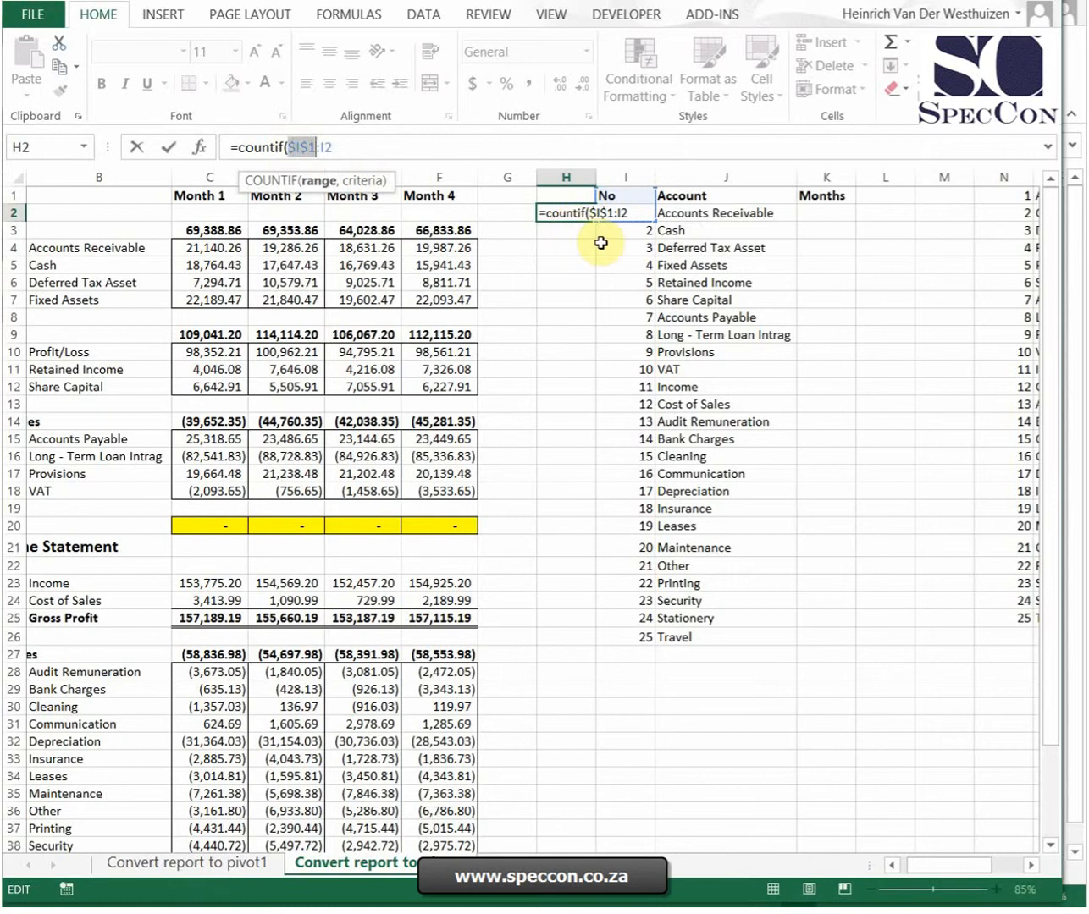
text(,)
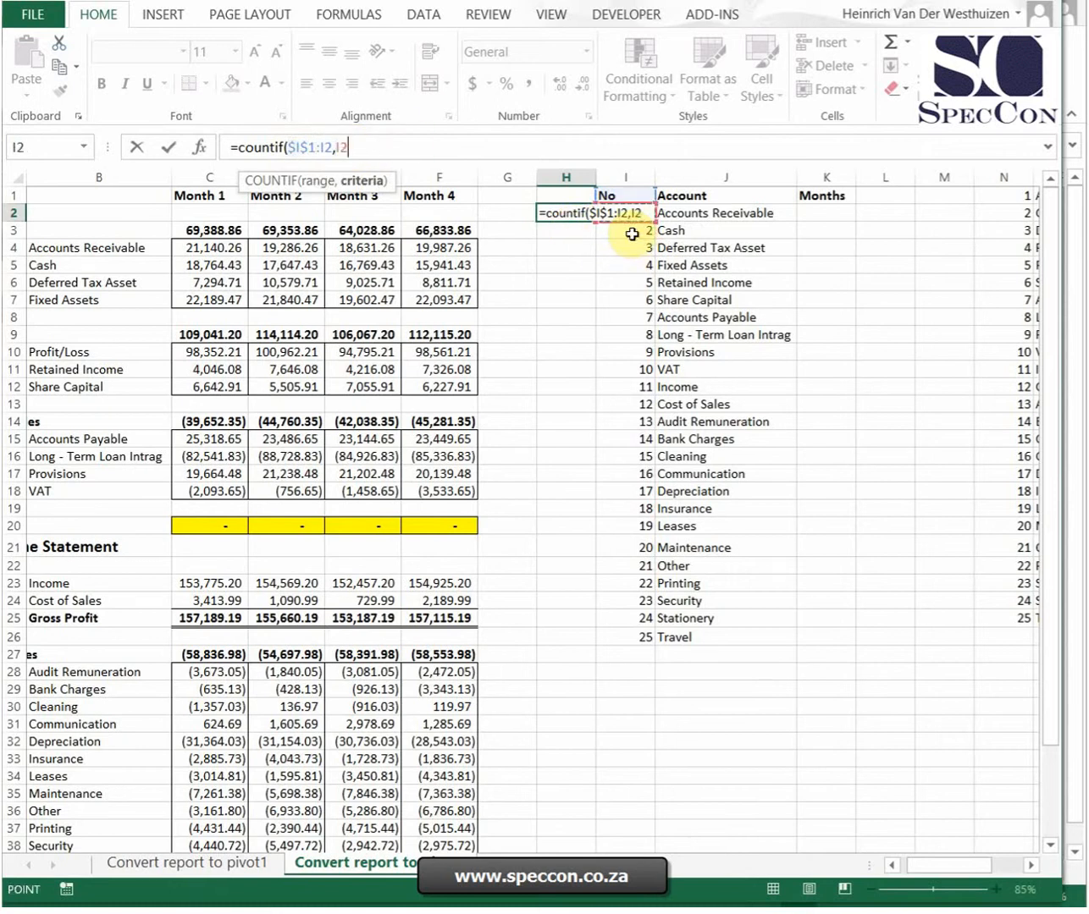
key(Return)
key(Up)
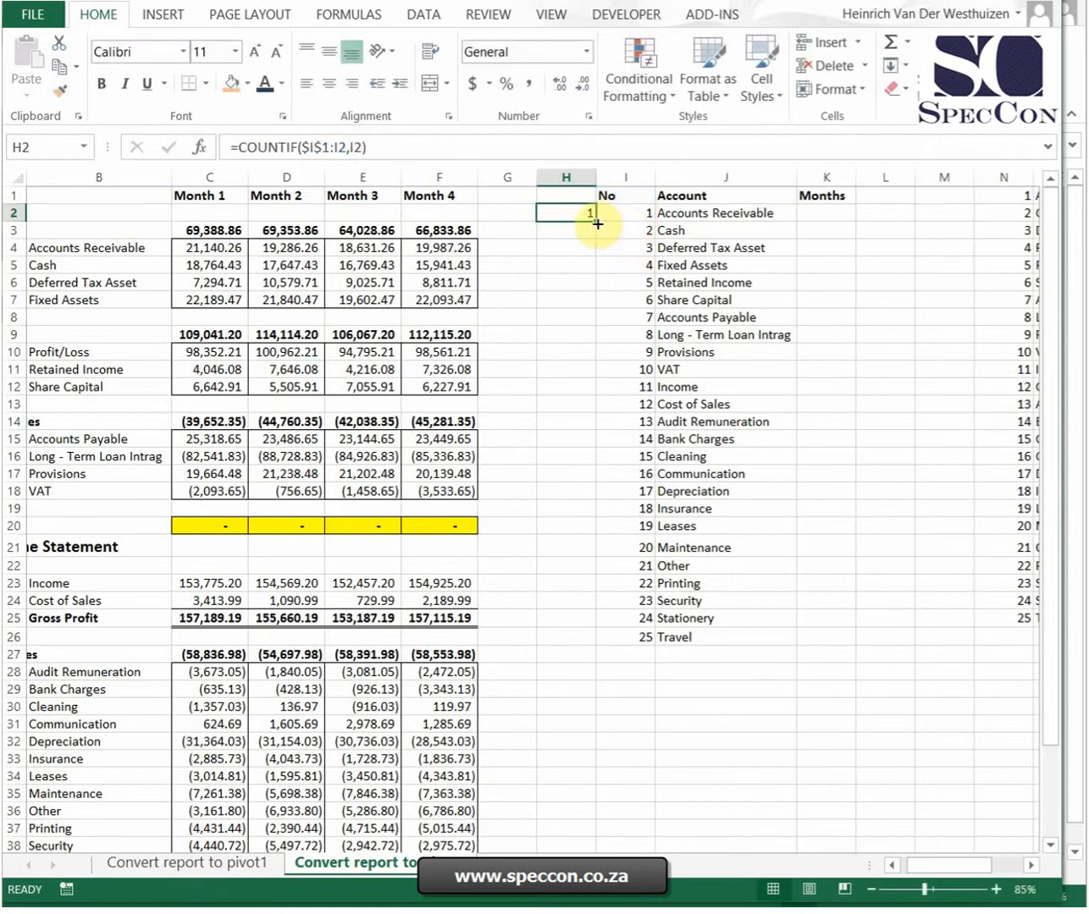
double_click(596, 223)
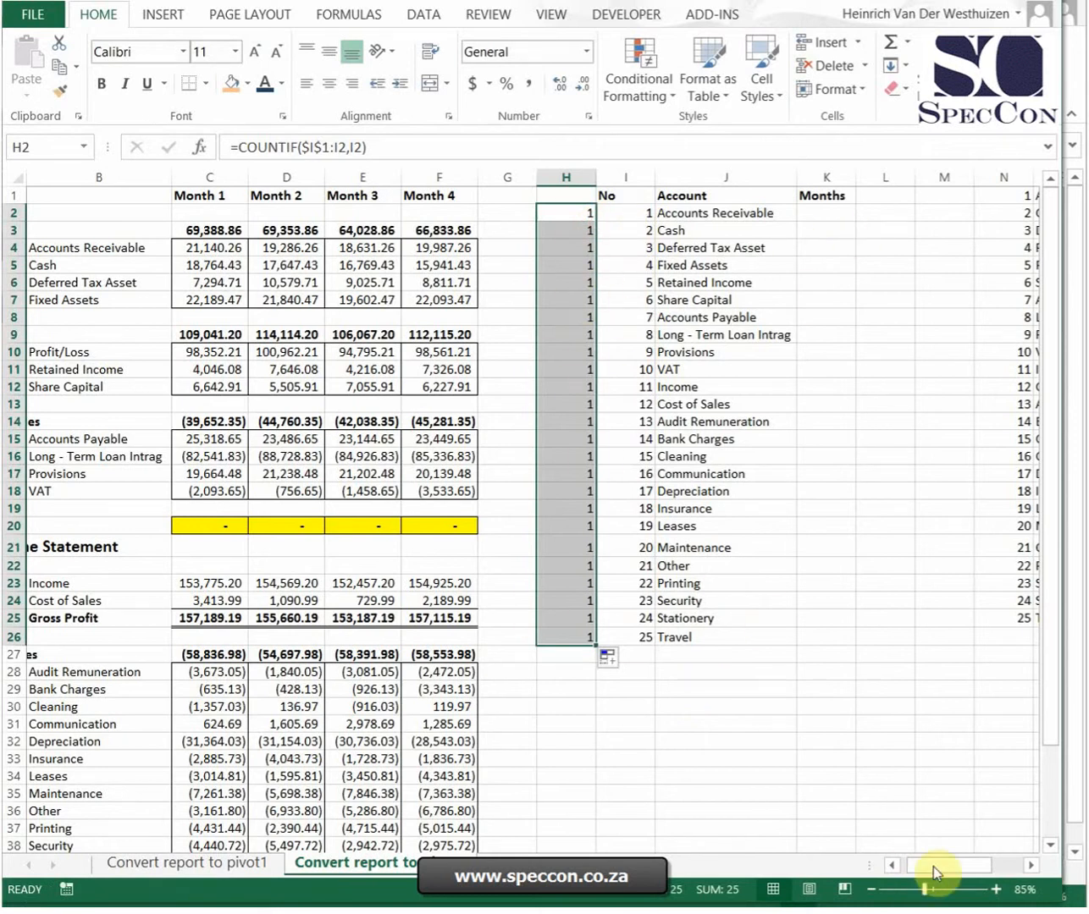
- Enter =VLOOKUP(H2,S:T,2,0) in K2 under Months and fill it down to K26
drag(933, 866, 970, 860)
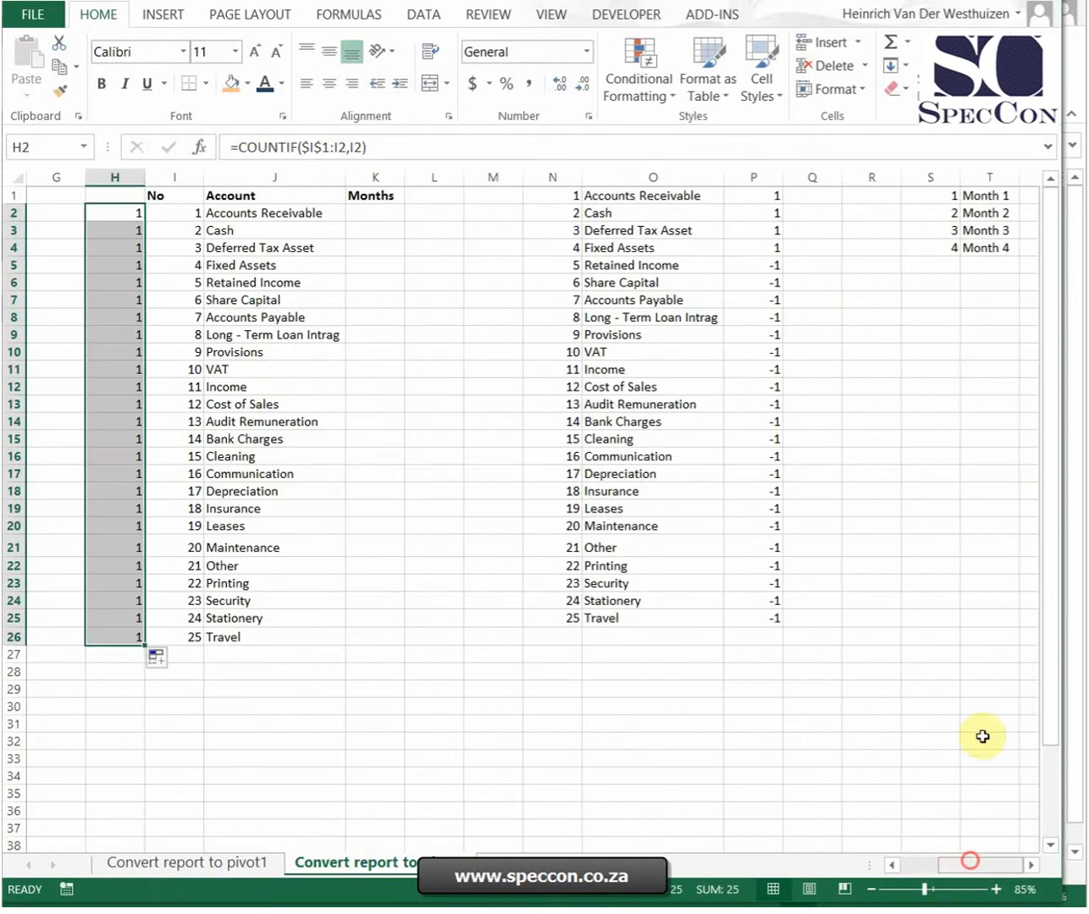
click(391, 220)
text(=vlooku)
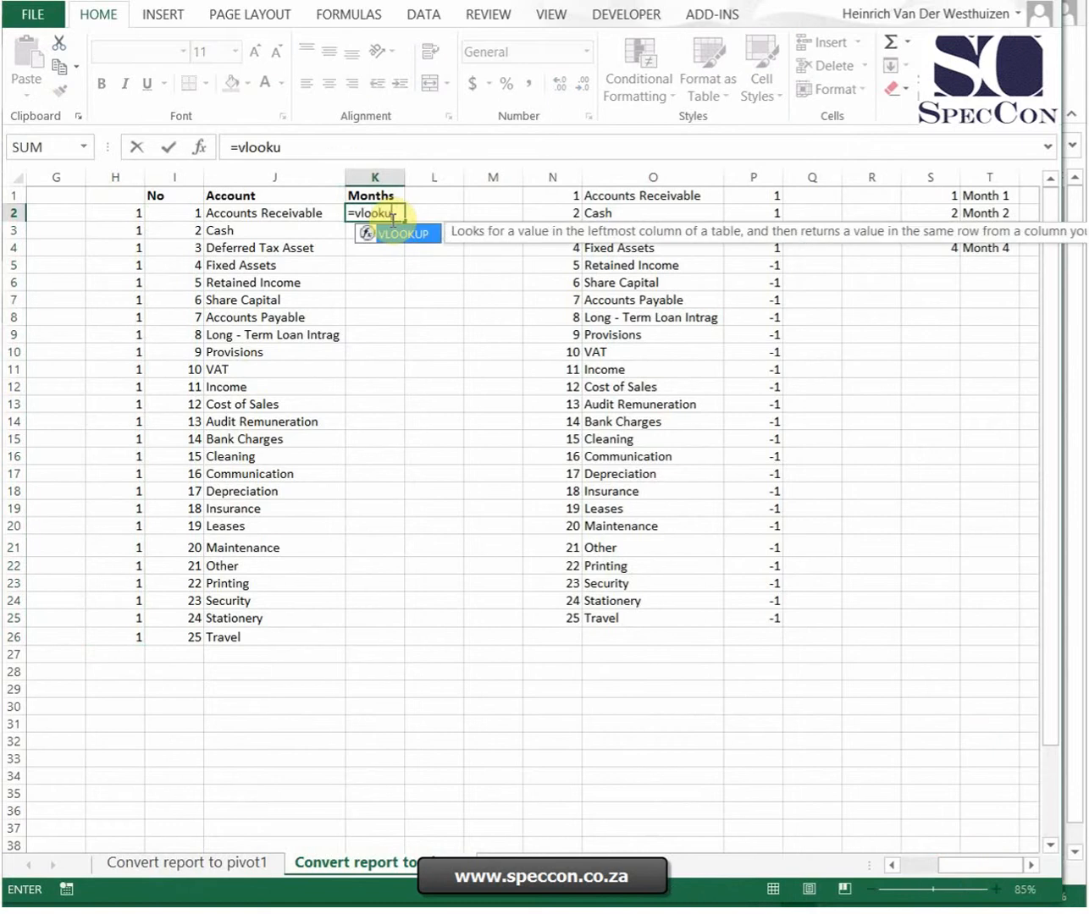
text(p()
click(124, 218)
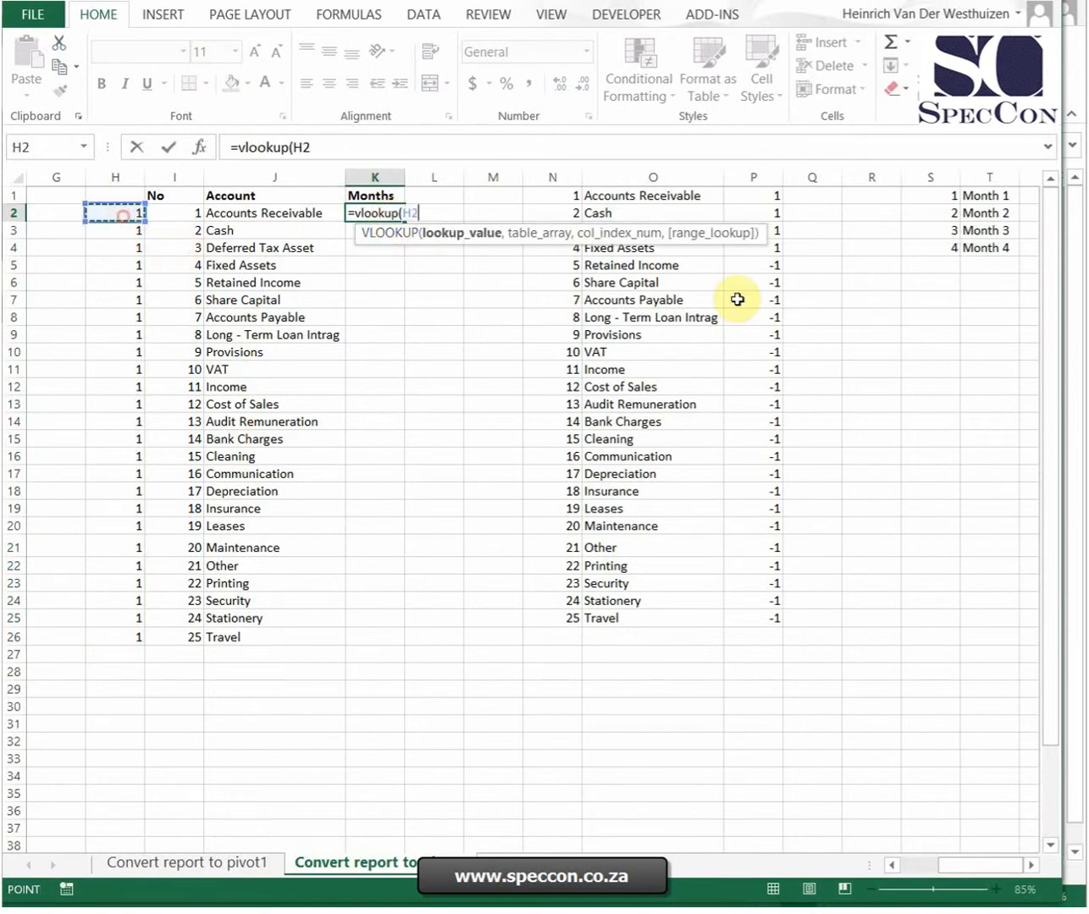
text(,)
drag(930, 177, 976, 191)
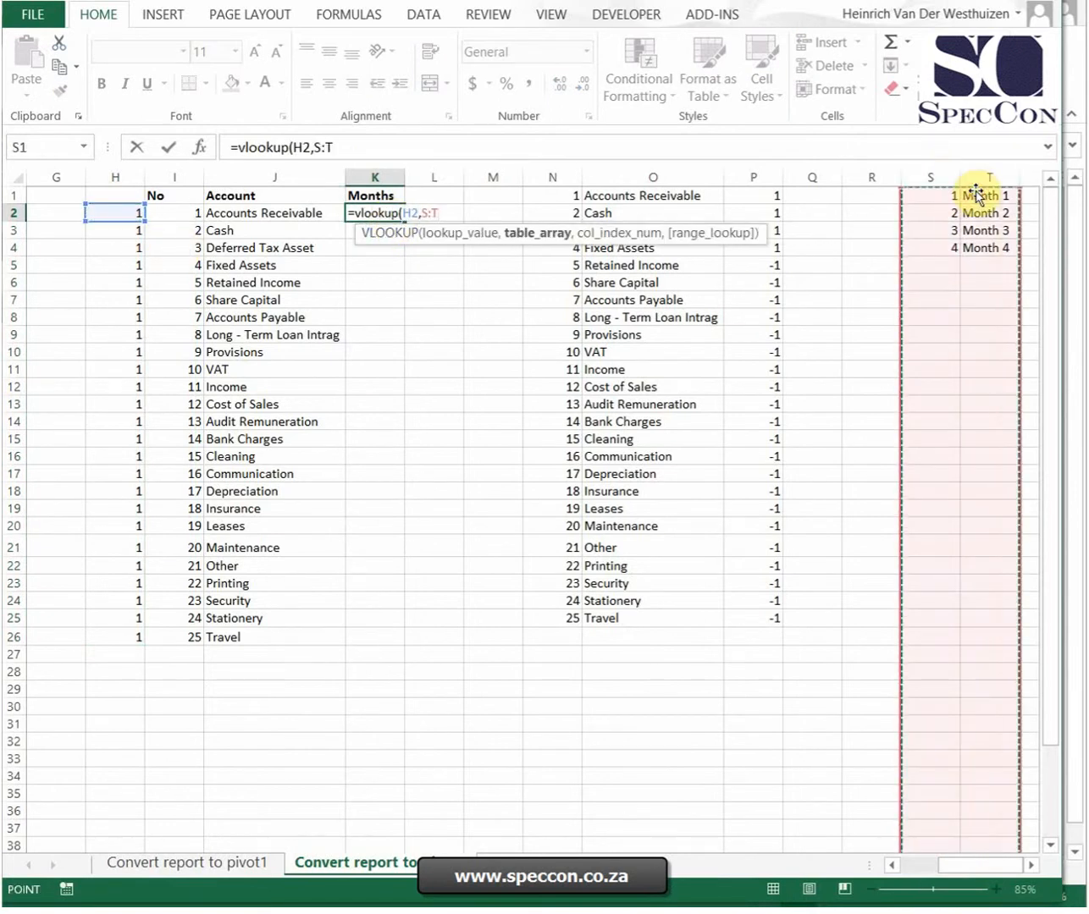
text(,2,0)
key(Return)
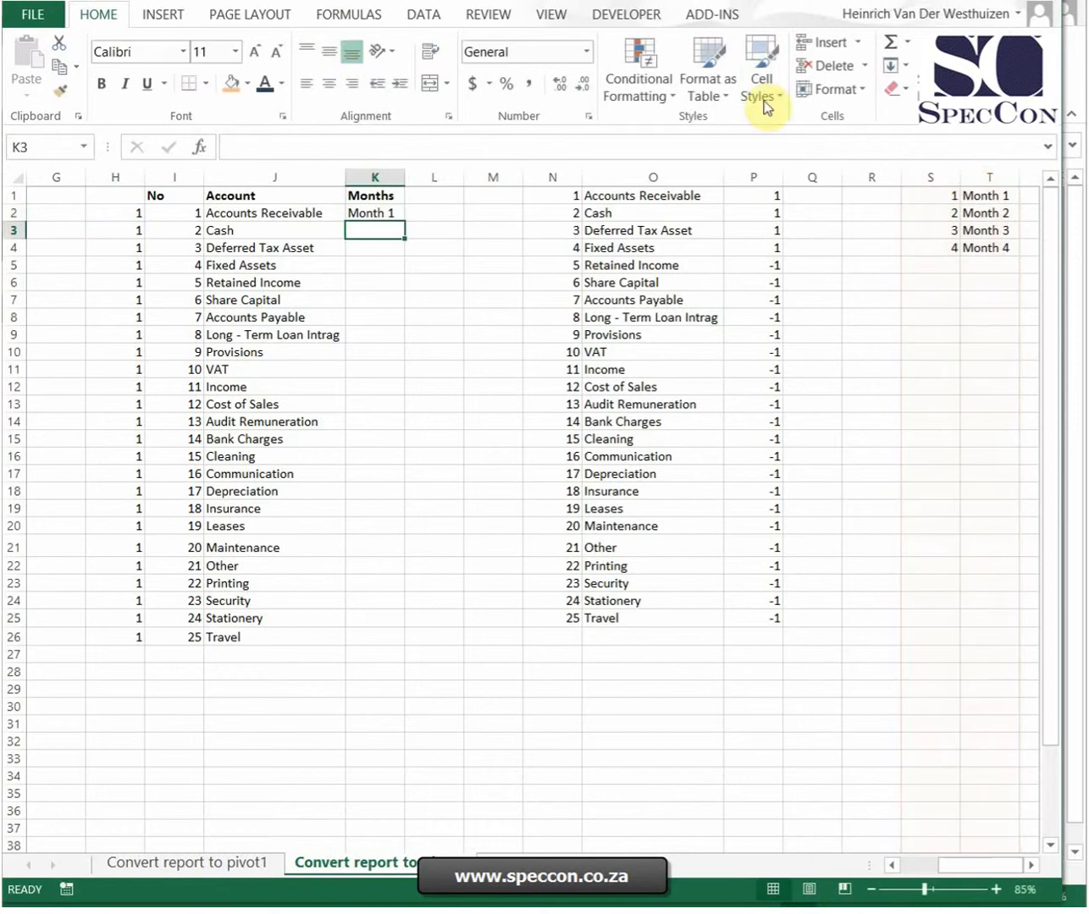
click(370, 211)
double_click(405, 220)
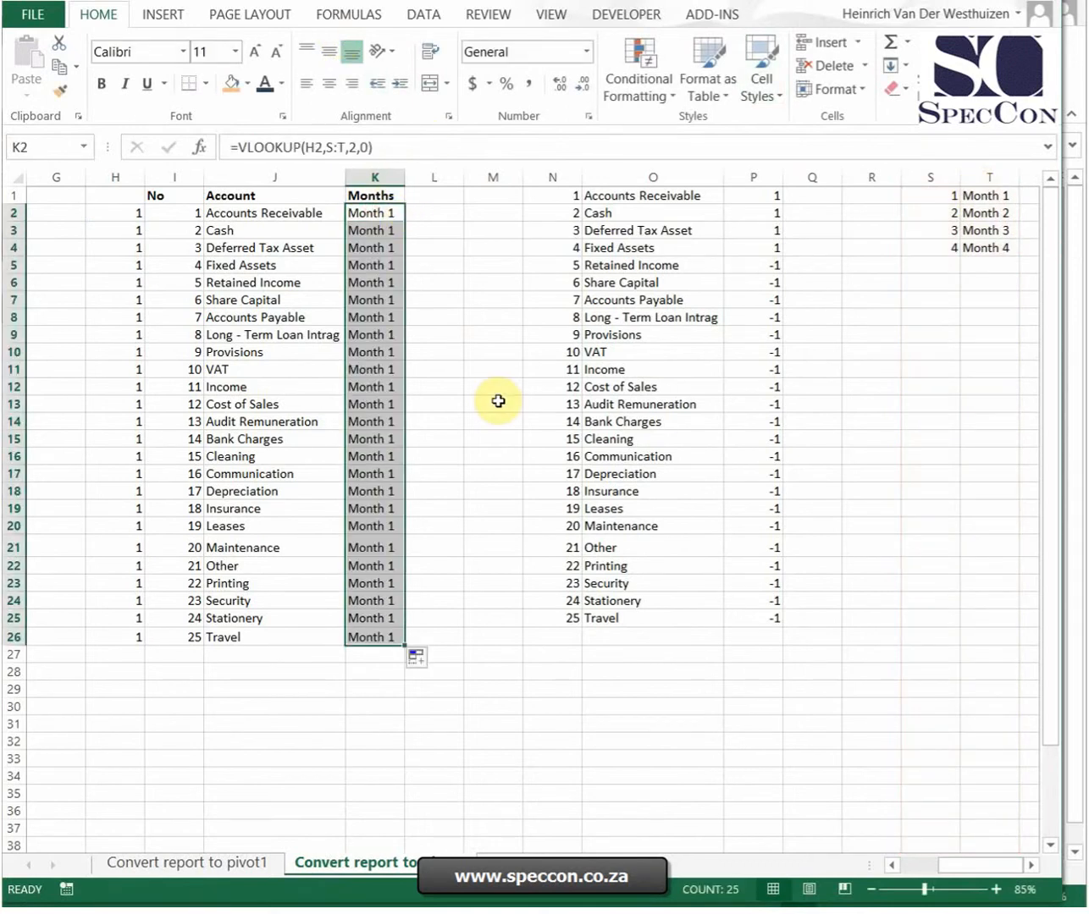
- Insert four blank columns after the Months column, starting at column L
click(184, 656)
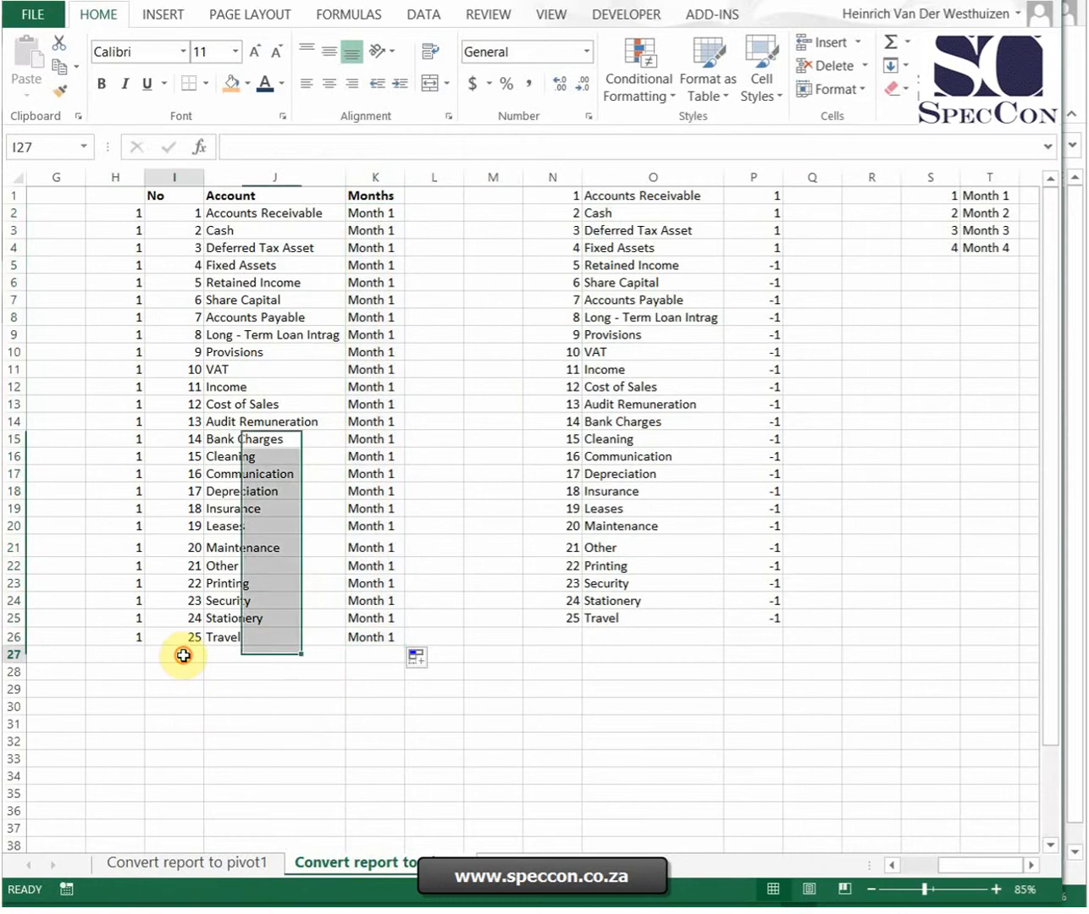
click(117, 213)
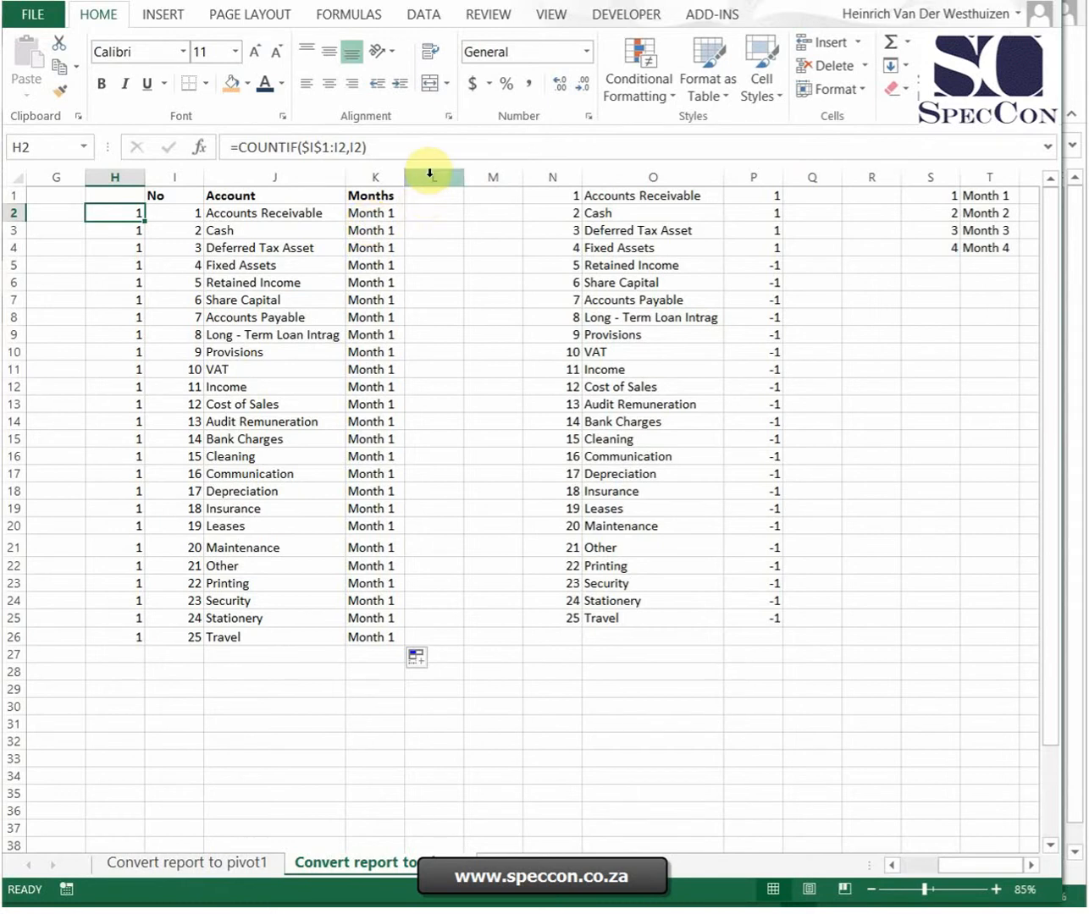
drag(430, 177, 671, 173)
right_click(670, 175)
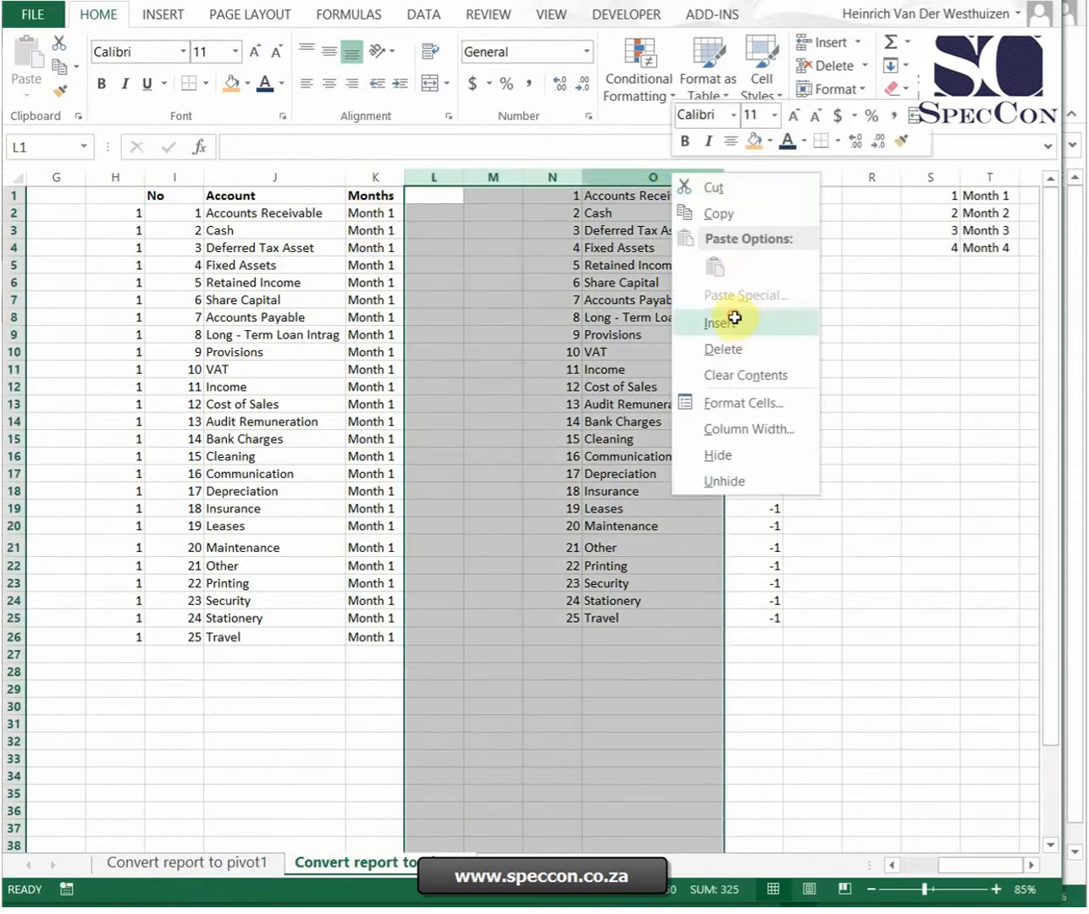
click(731, 318)
click(507, 284)
- Enter the column heading Data in L1
click(435, 196)
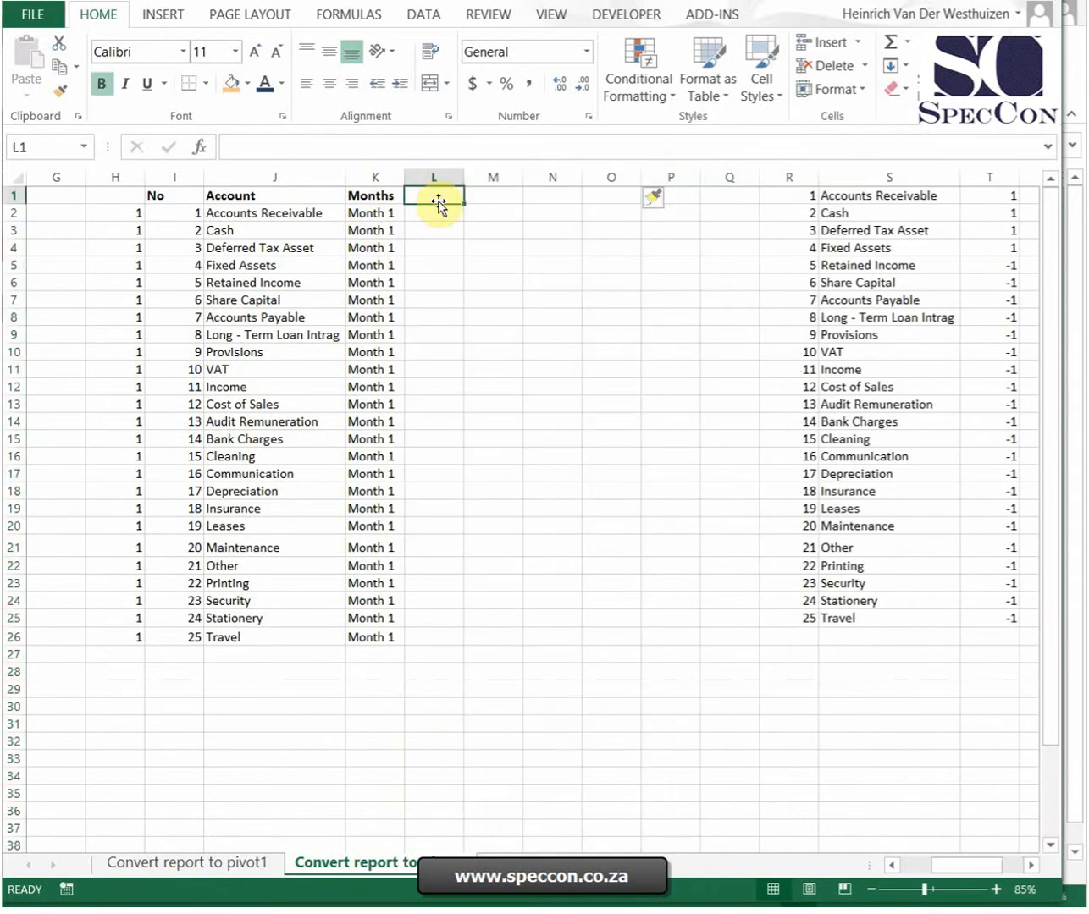
text(Data)
key(Return)
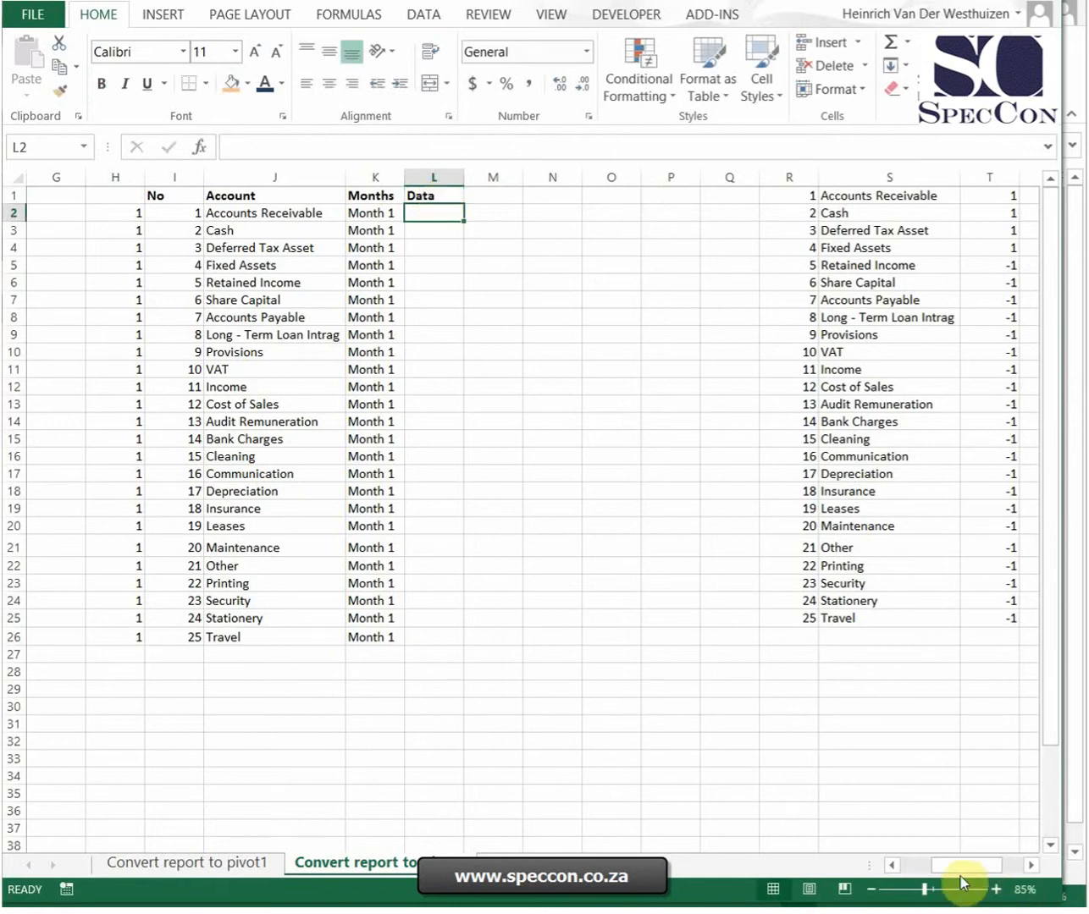
- Enter =SUMIFS(C:C,B:B,J2) in L2 to sum the Month 1 amounts for the account in that row
drag(965, 866, 931, 866)
text(=)
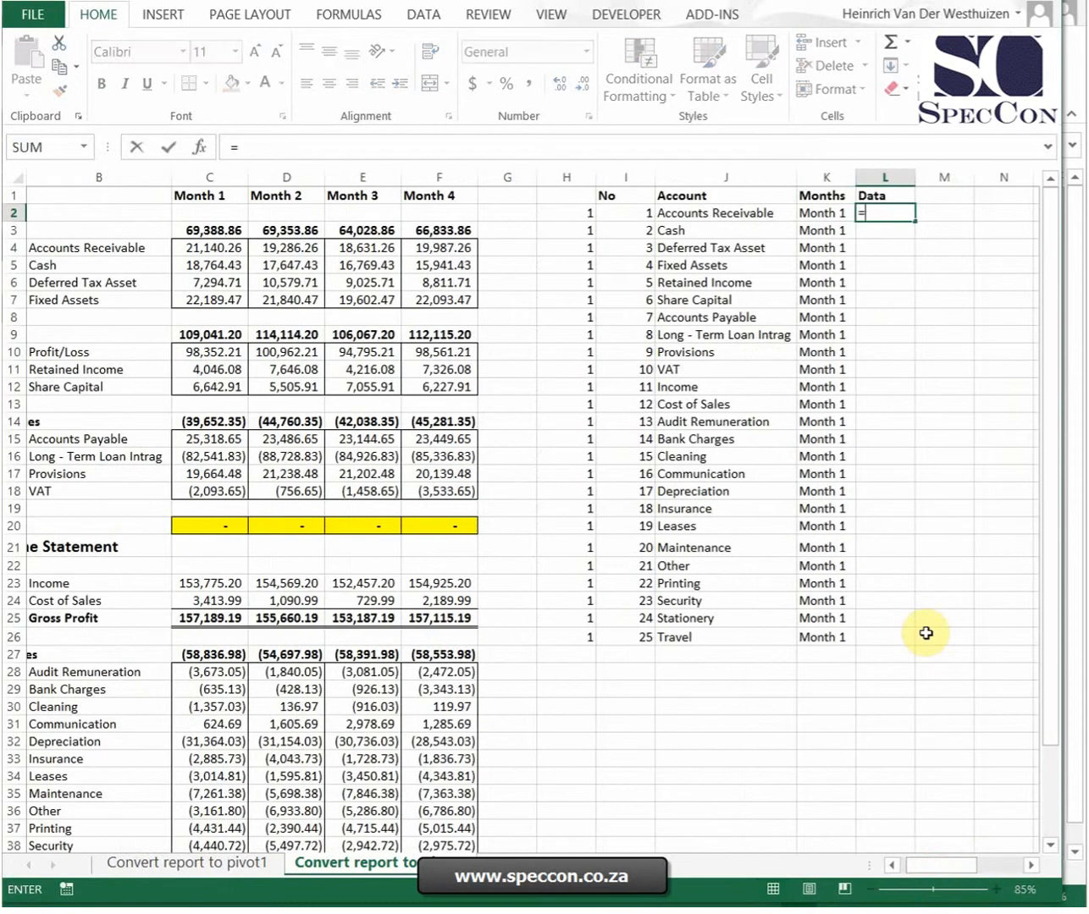
text(sumifs()
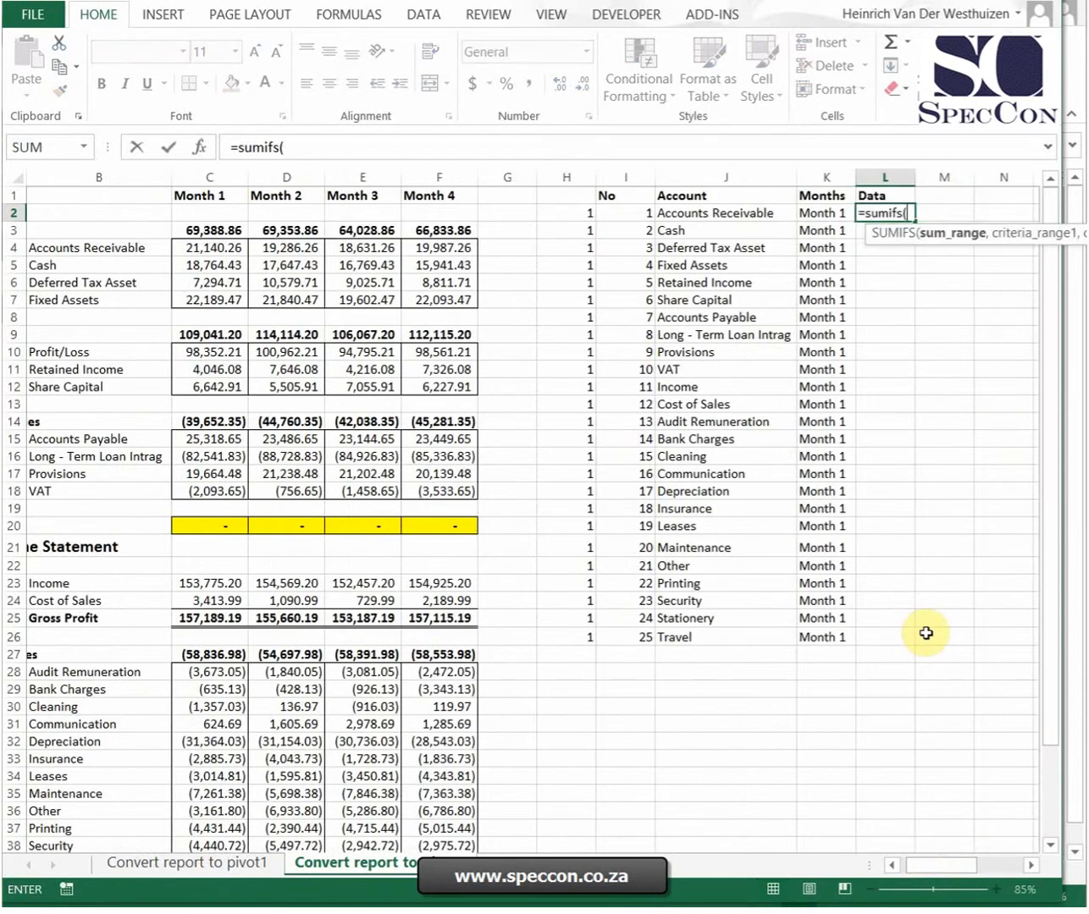
click(230, 176)
text(,)
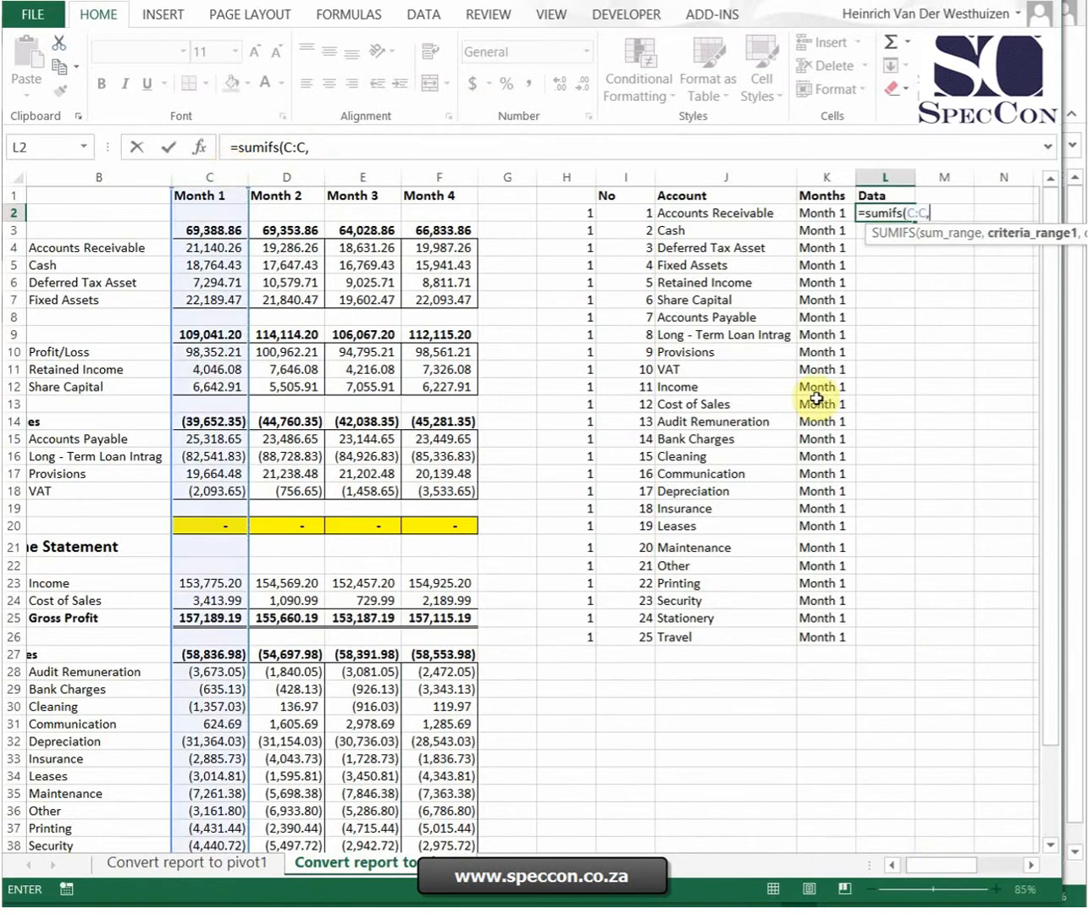
click(719, 213)
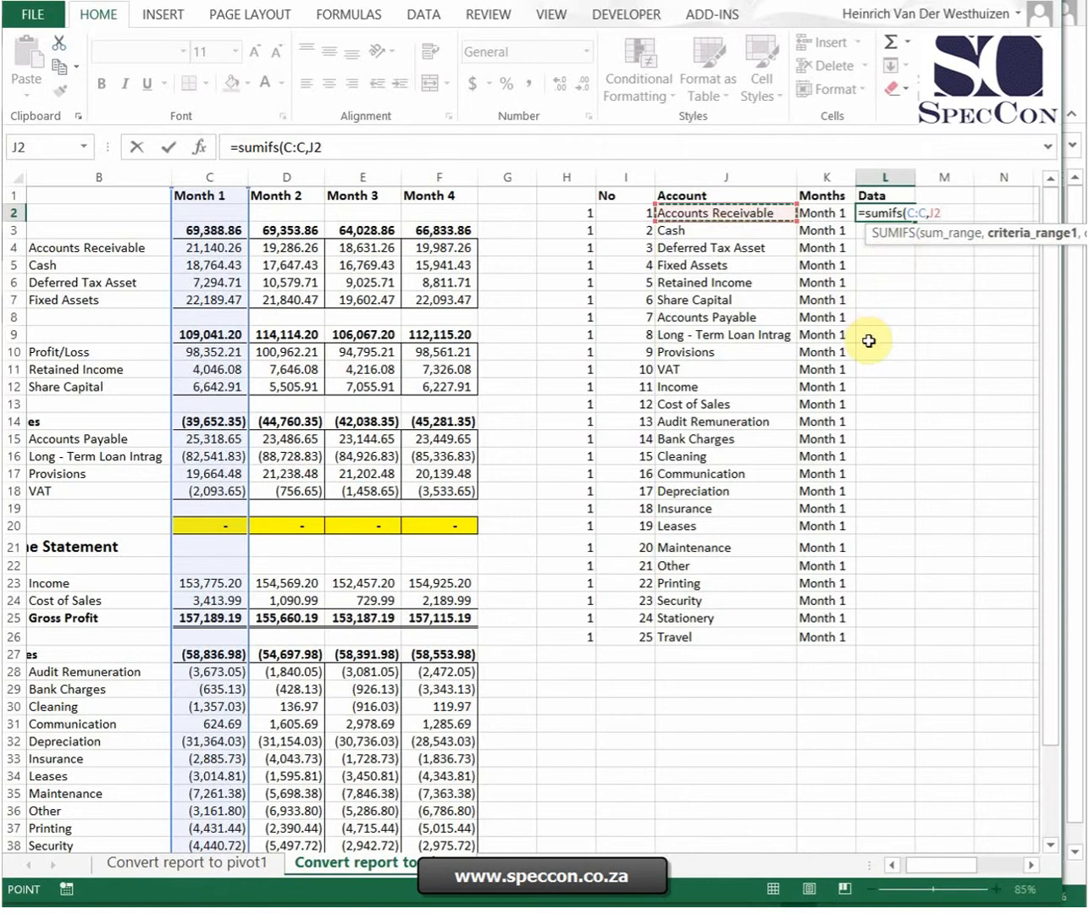
click(81, 177)
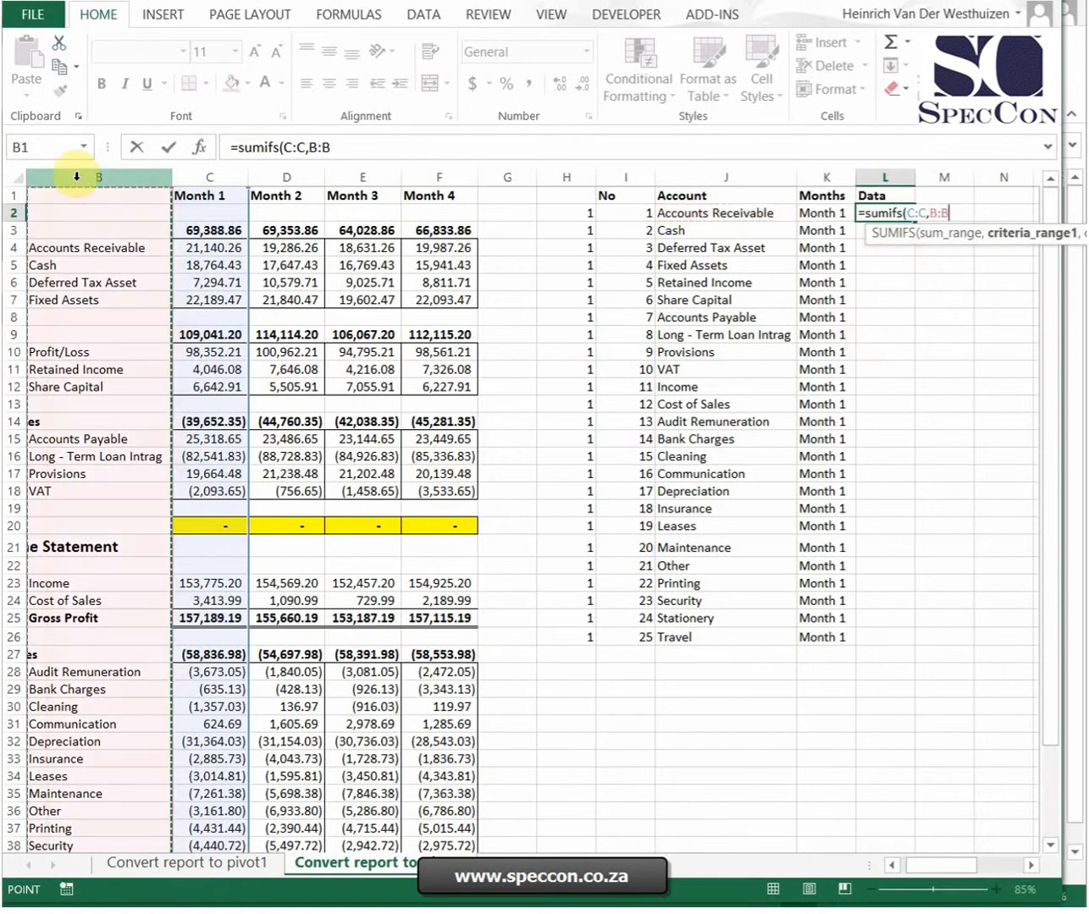
text(,)
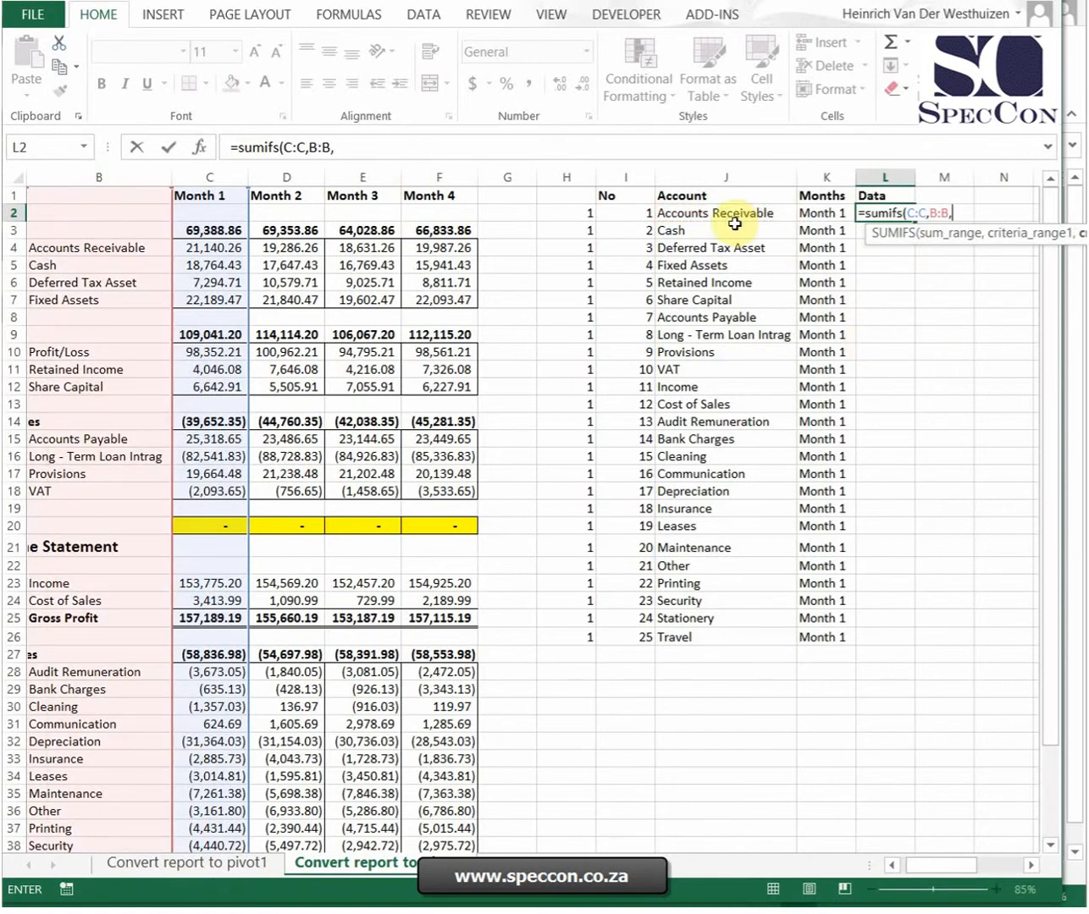
click(731, 217)
key(Return)
key(Up)
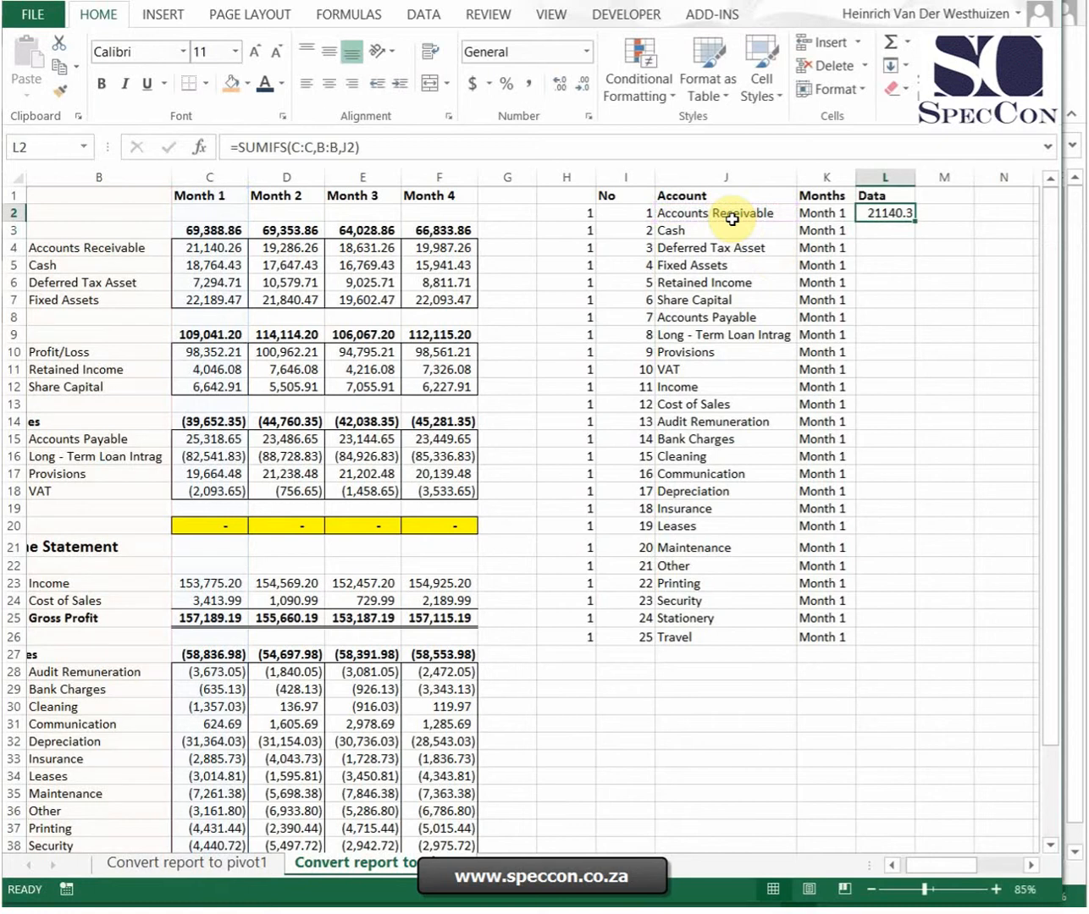
- Apply the comma number format to L2 and fill it down to L26, fitting the column width to the values
click(528, 84)
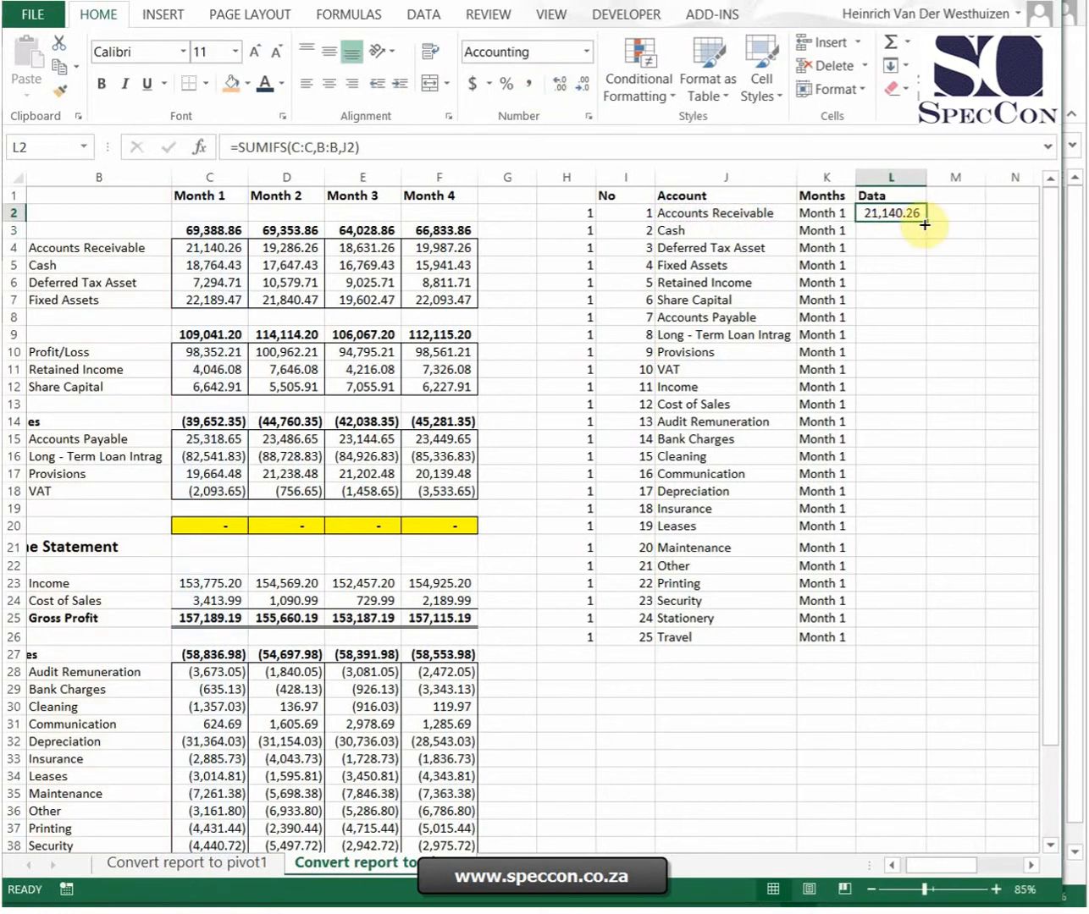
double_click(925, 224)
double_click(927, 177)
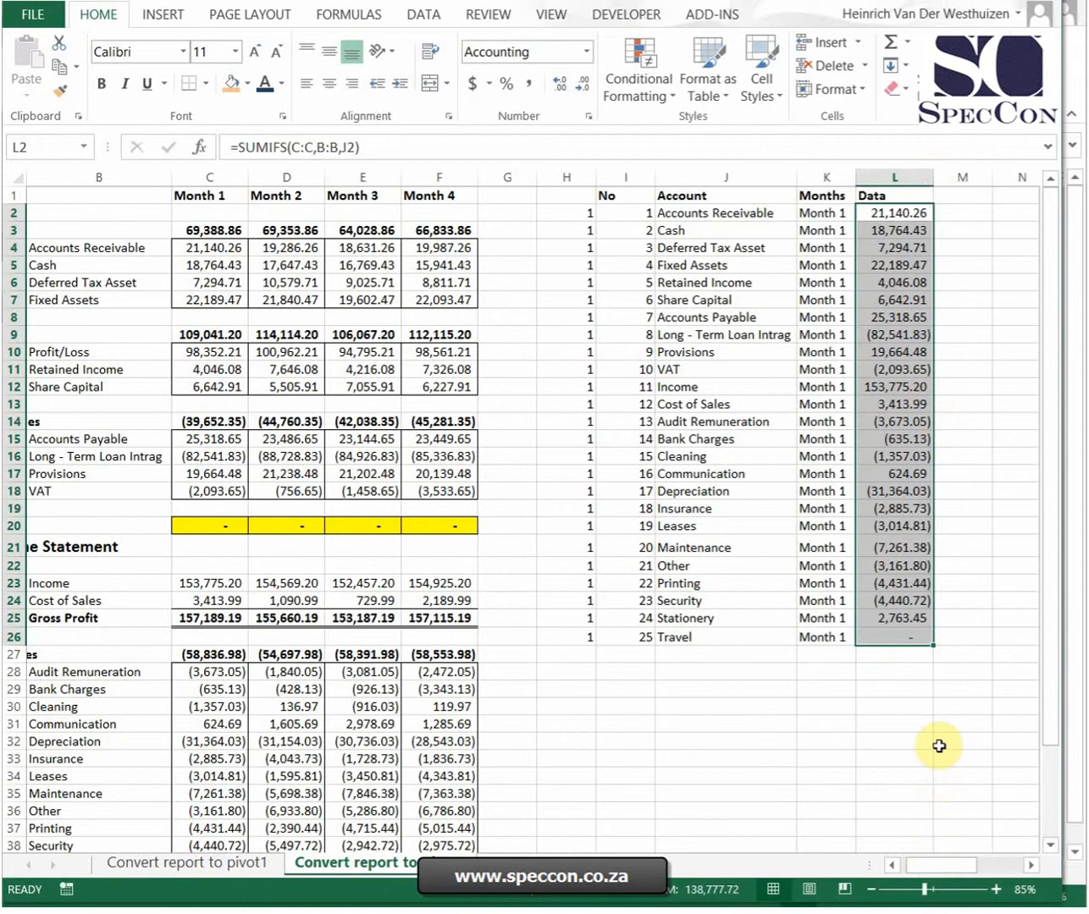
- Enter the column heading Match in M1, beside the Data column
click(892, 213)
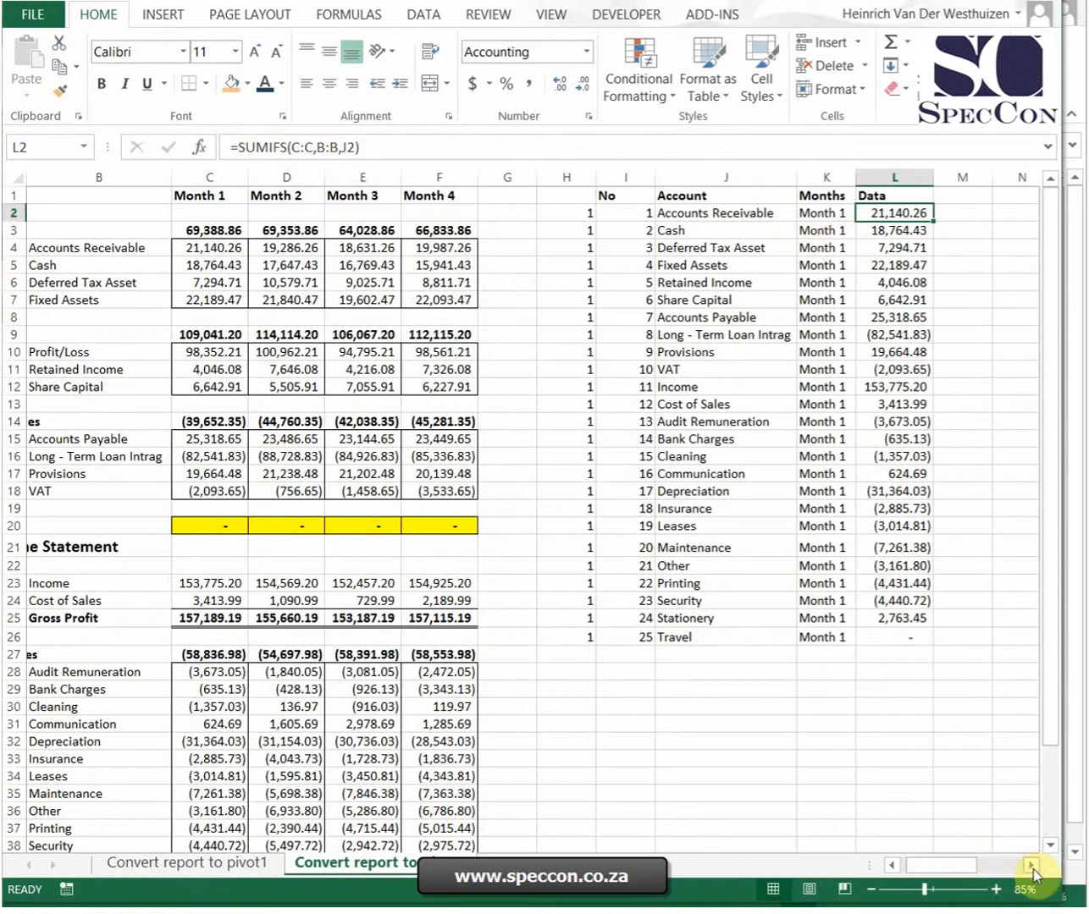
click(1032, 870)
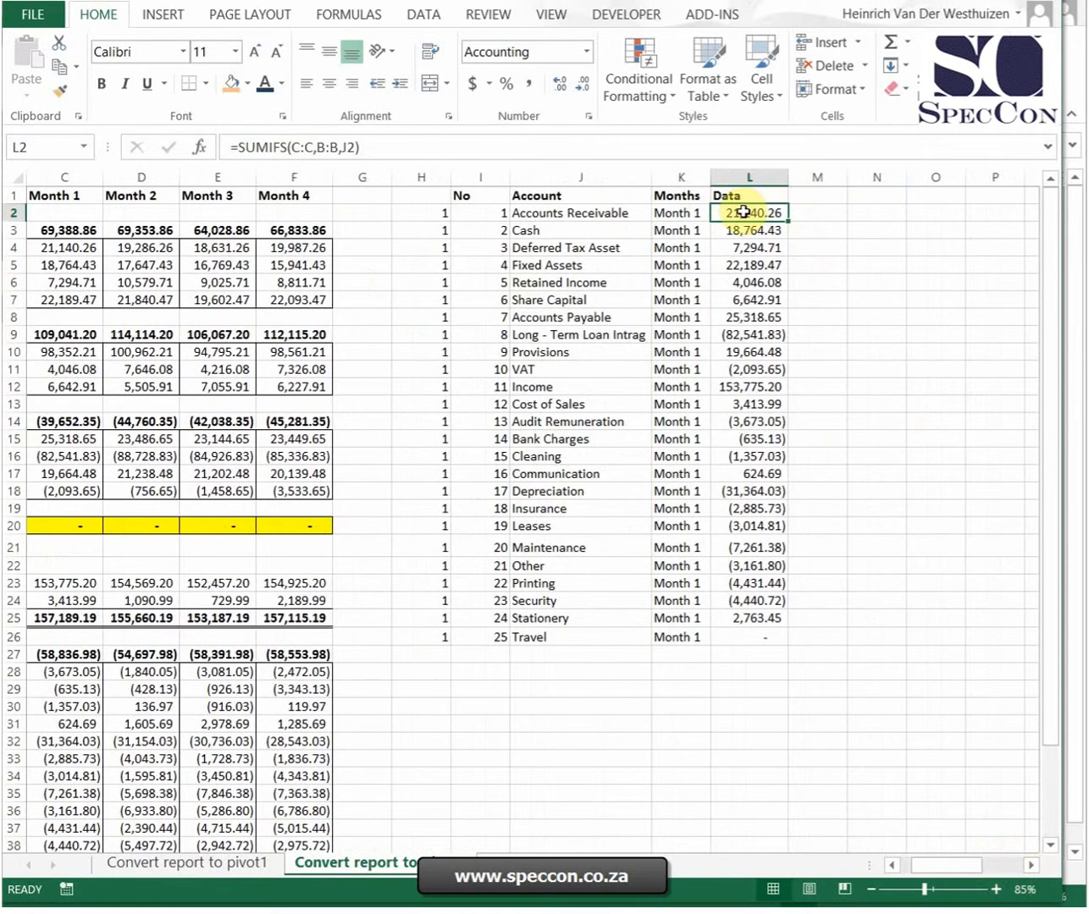
click(810, 212)
click(741, 214)
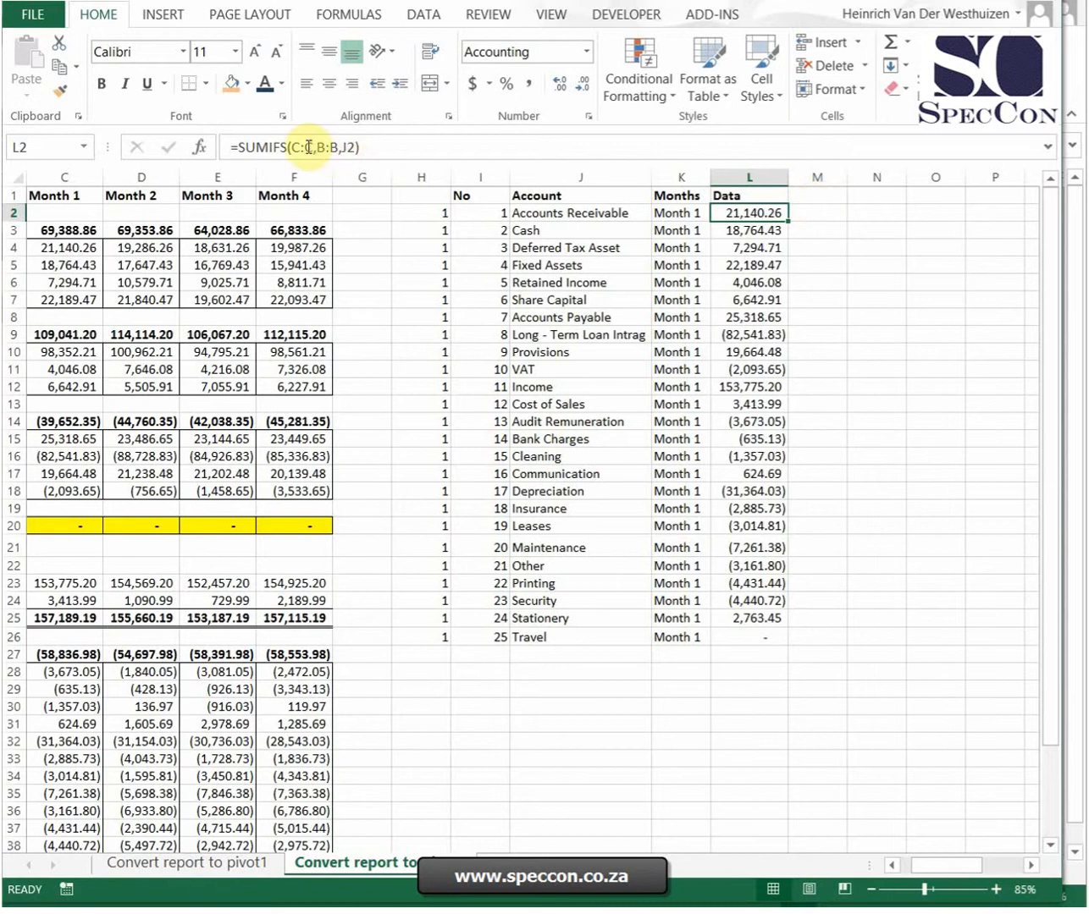
click(816, 197)
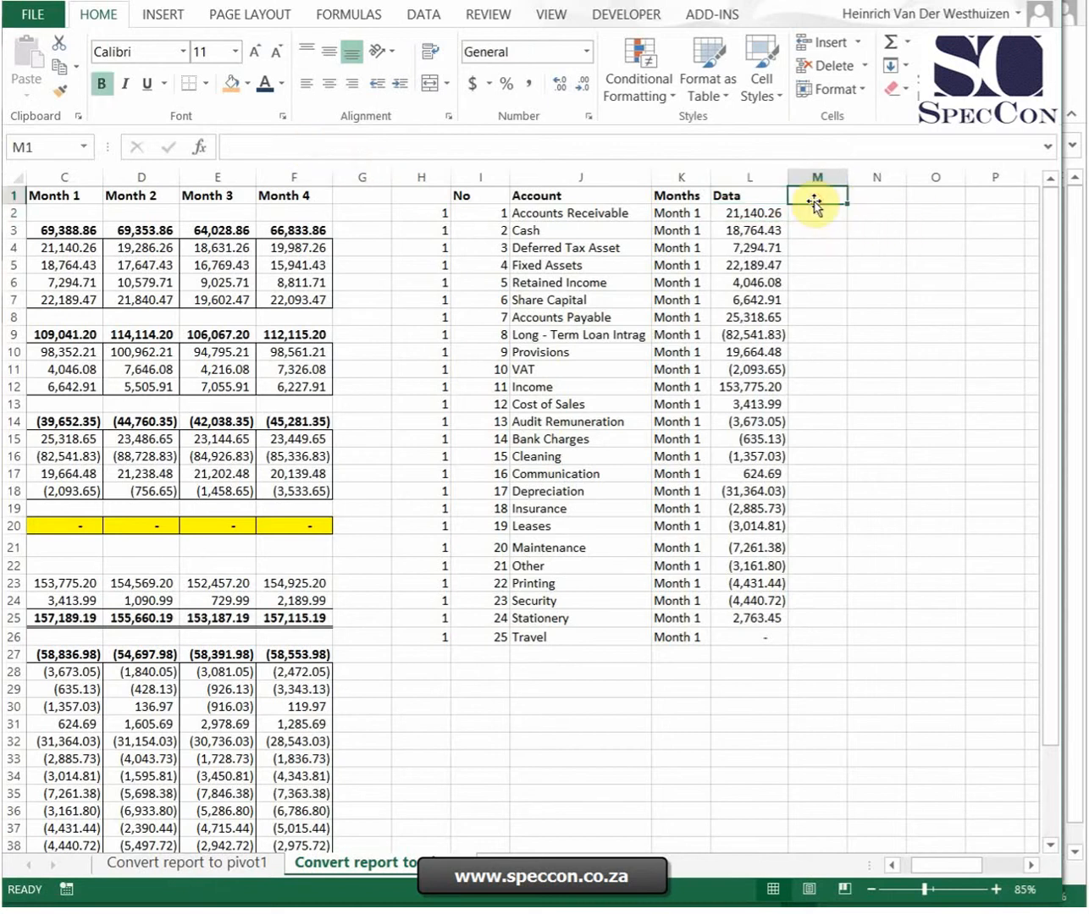
text(Match)
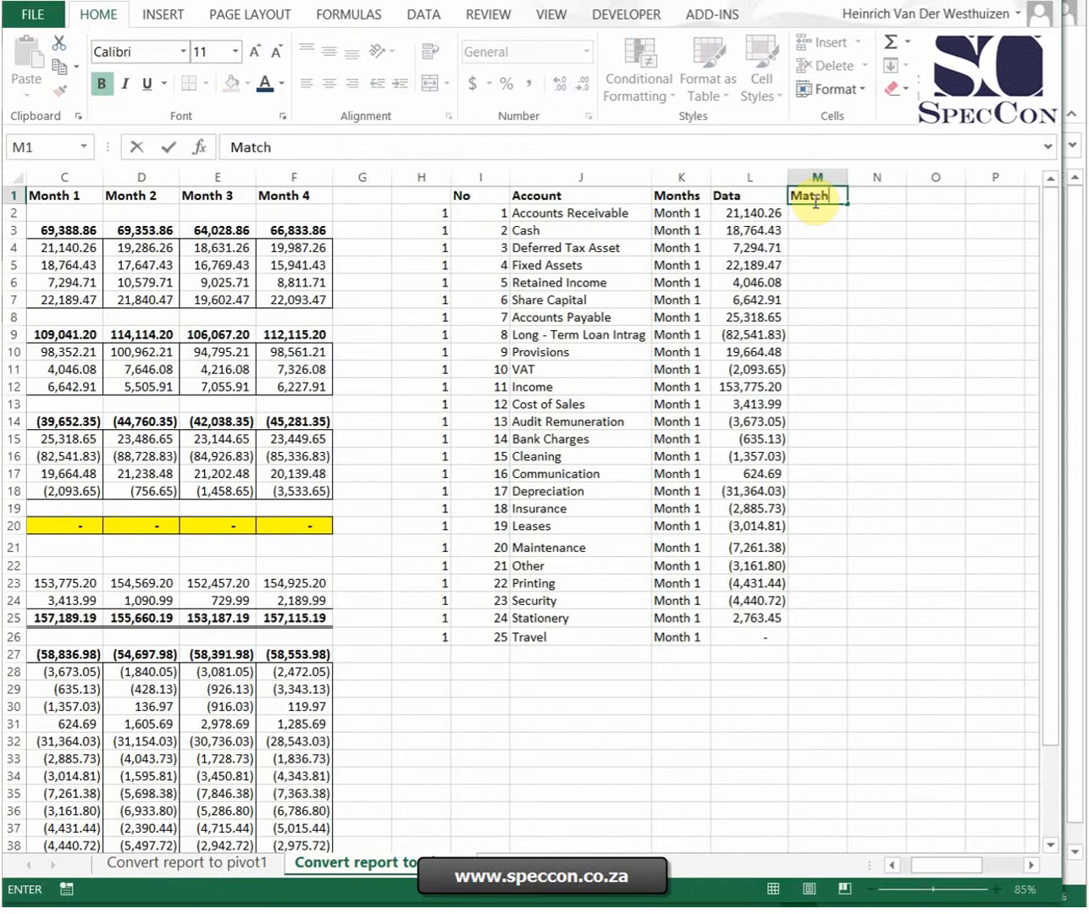
key(Return)
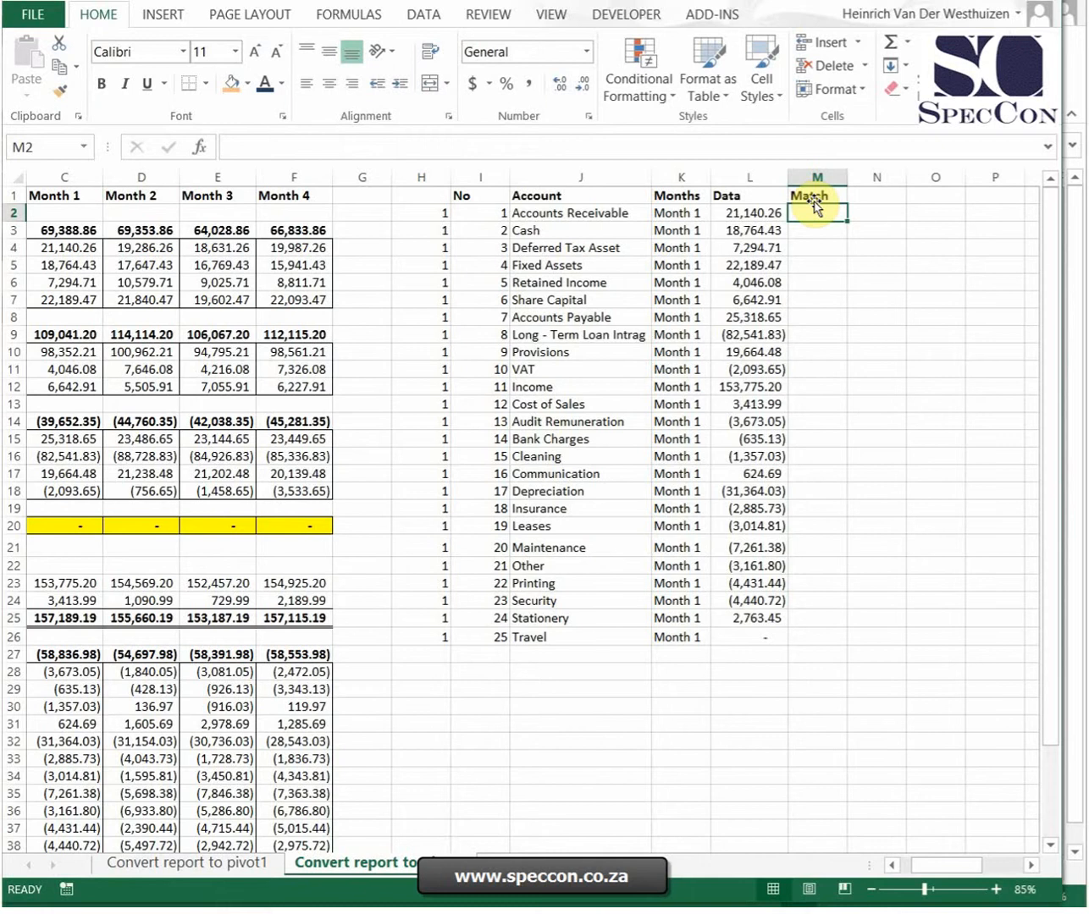
- Enter =MATCH(K2,$1:$1,0) in M2 to find the month's column position in row 1, and fill it down to M26
text(=)
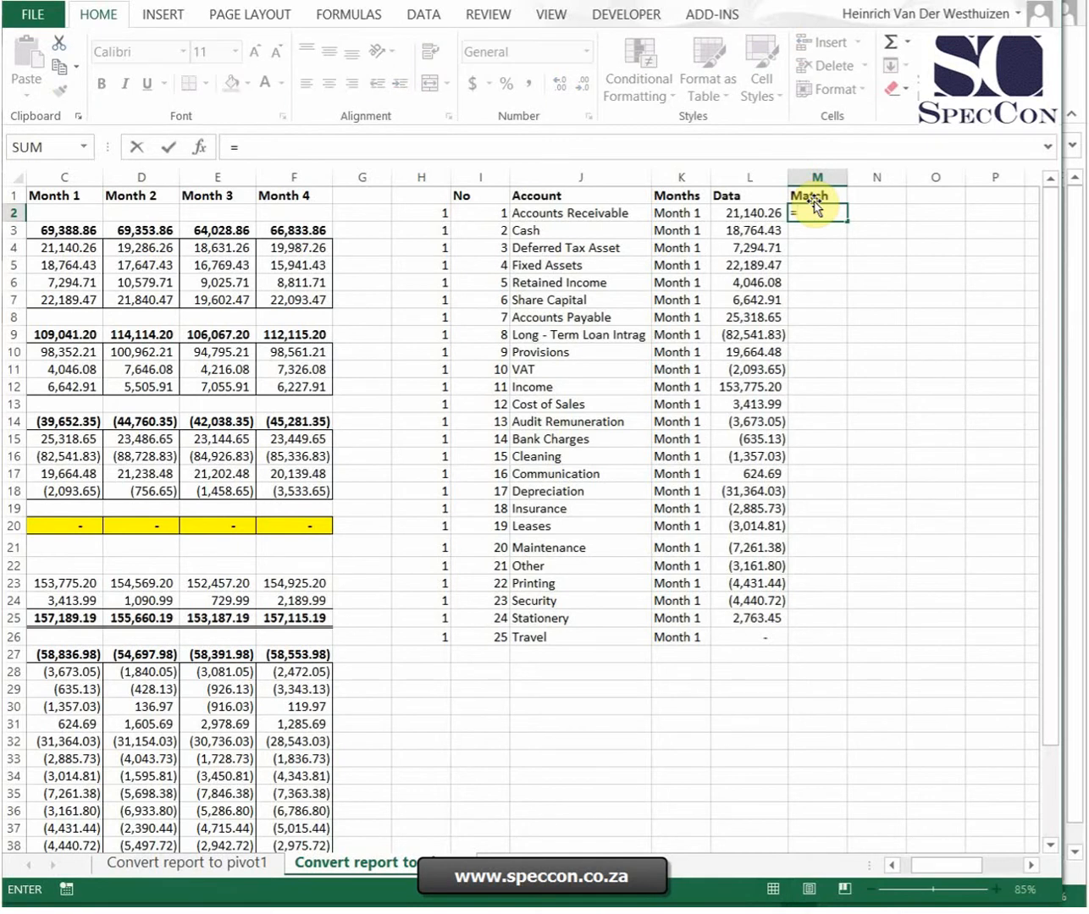
text(match)
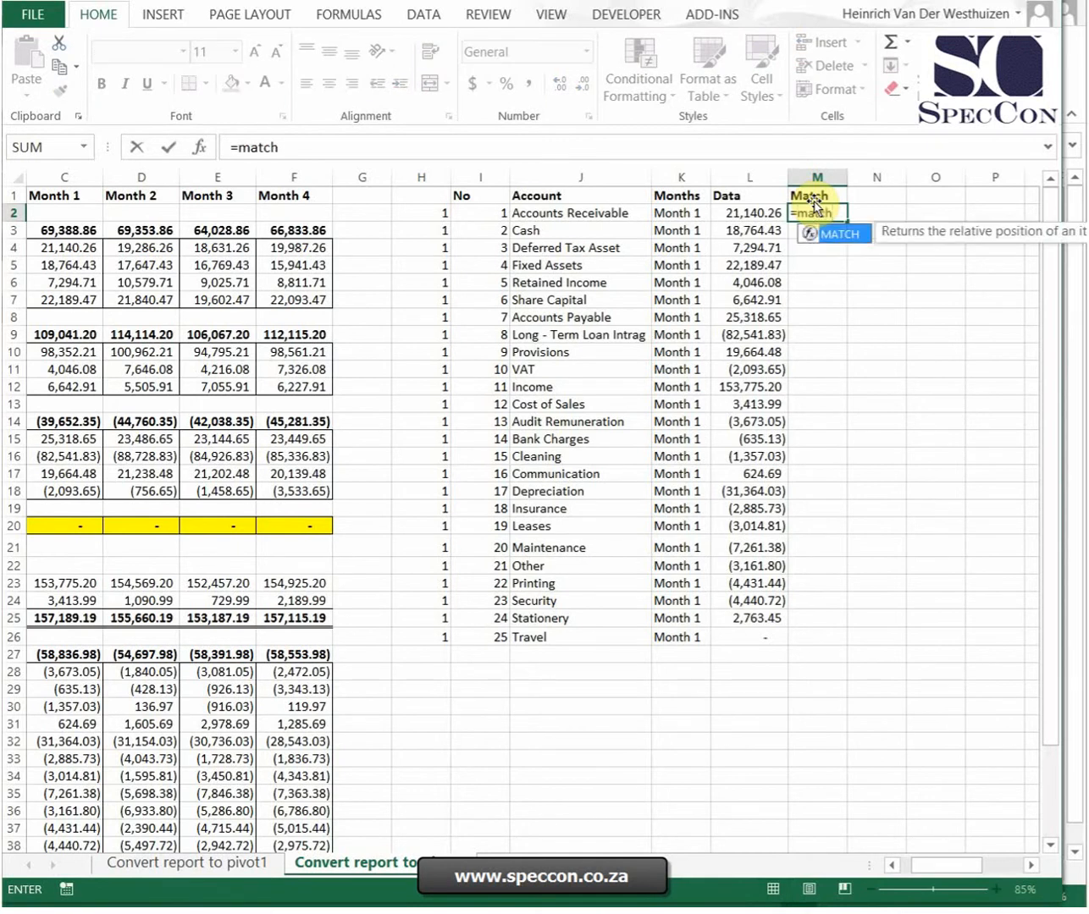
text(()
click(690, 213)
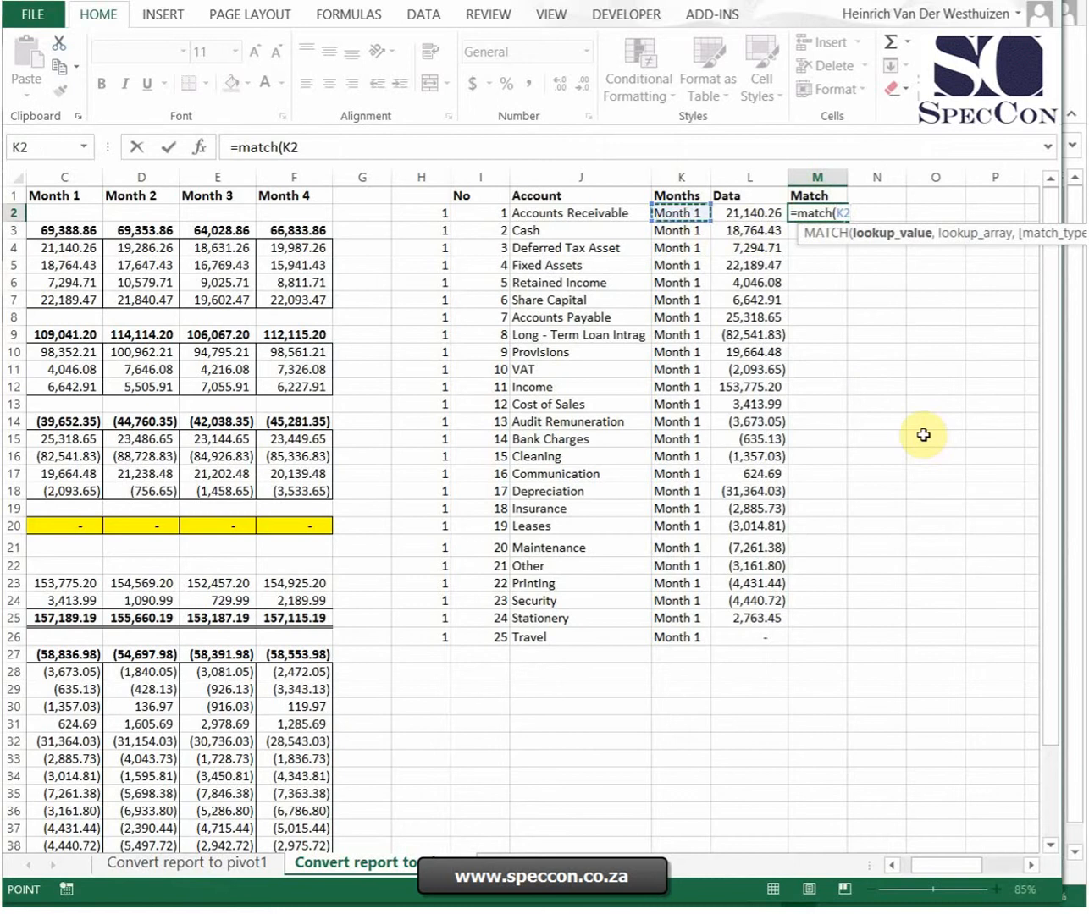
text(,)
click(12, 195)
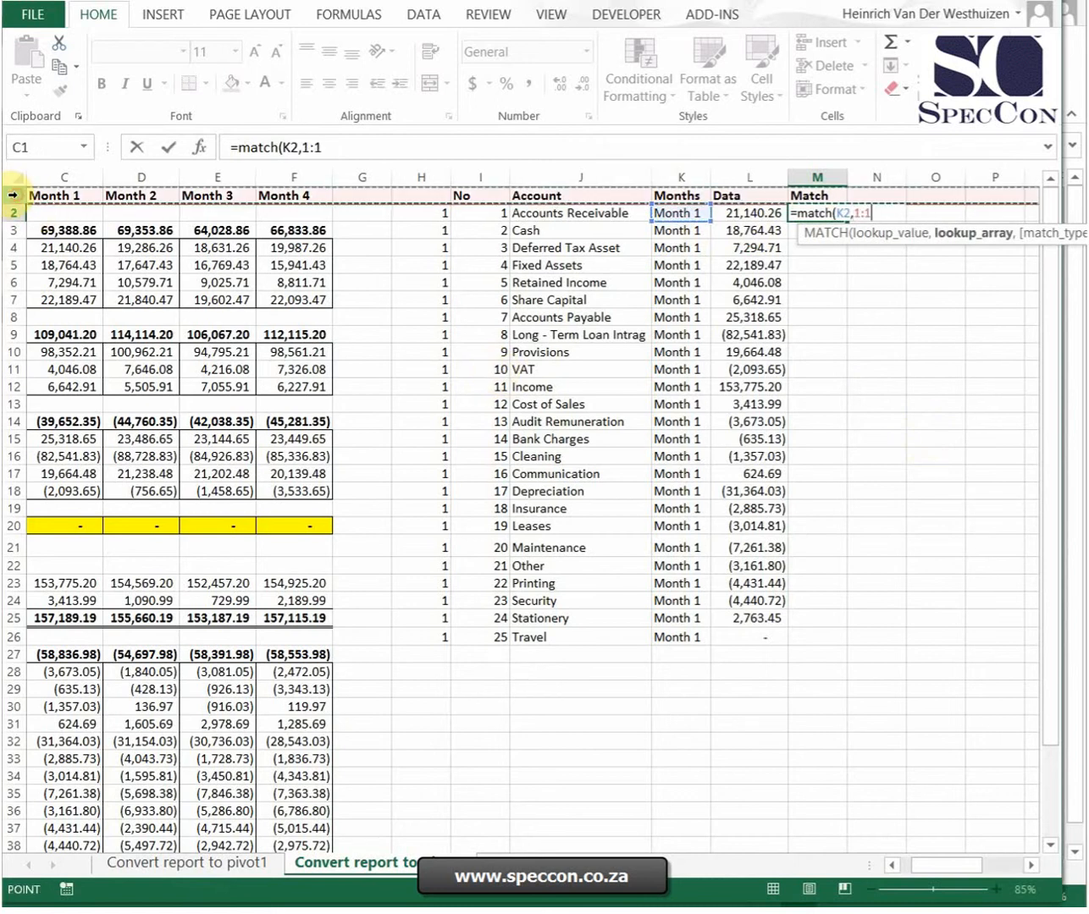
key(F4)
text(,0)
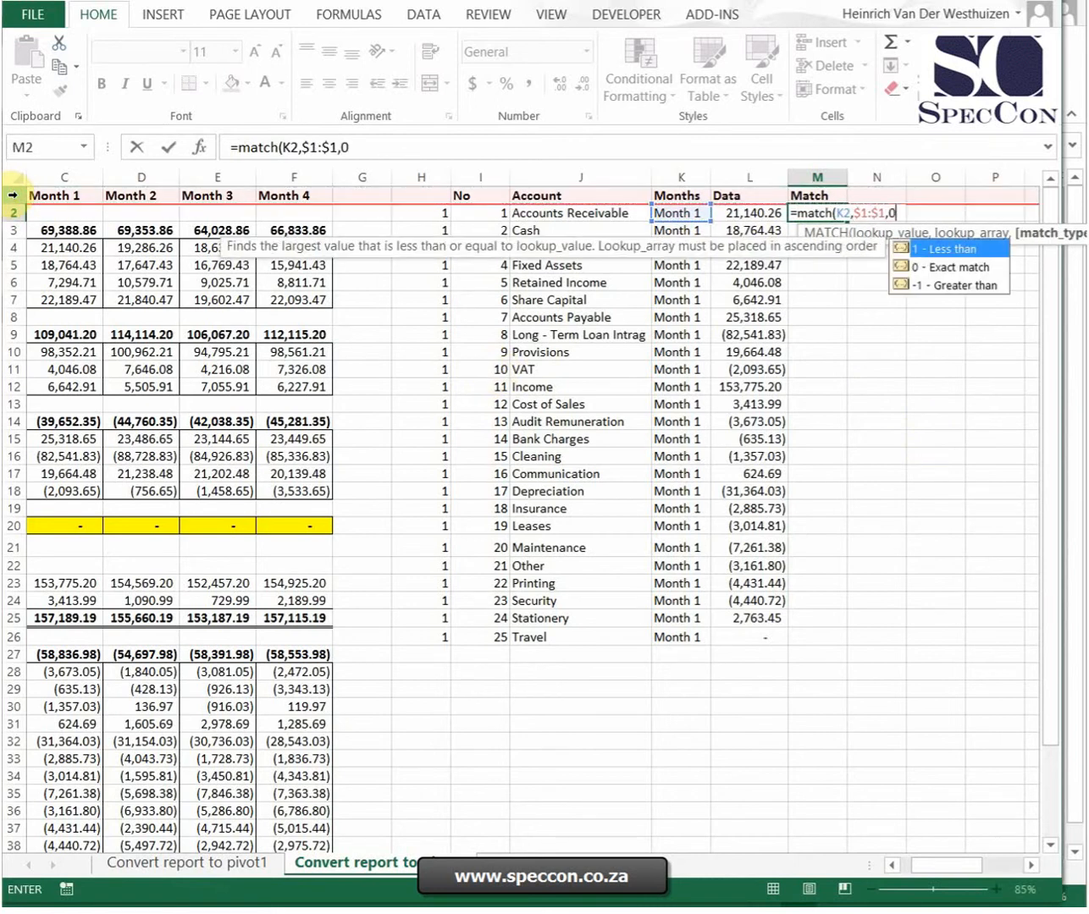
key(Return)
key(Up)
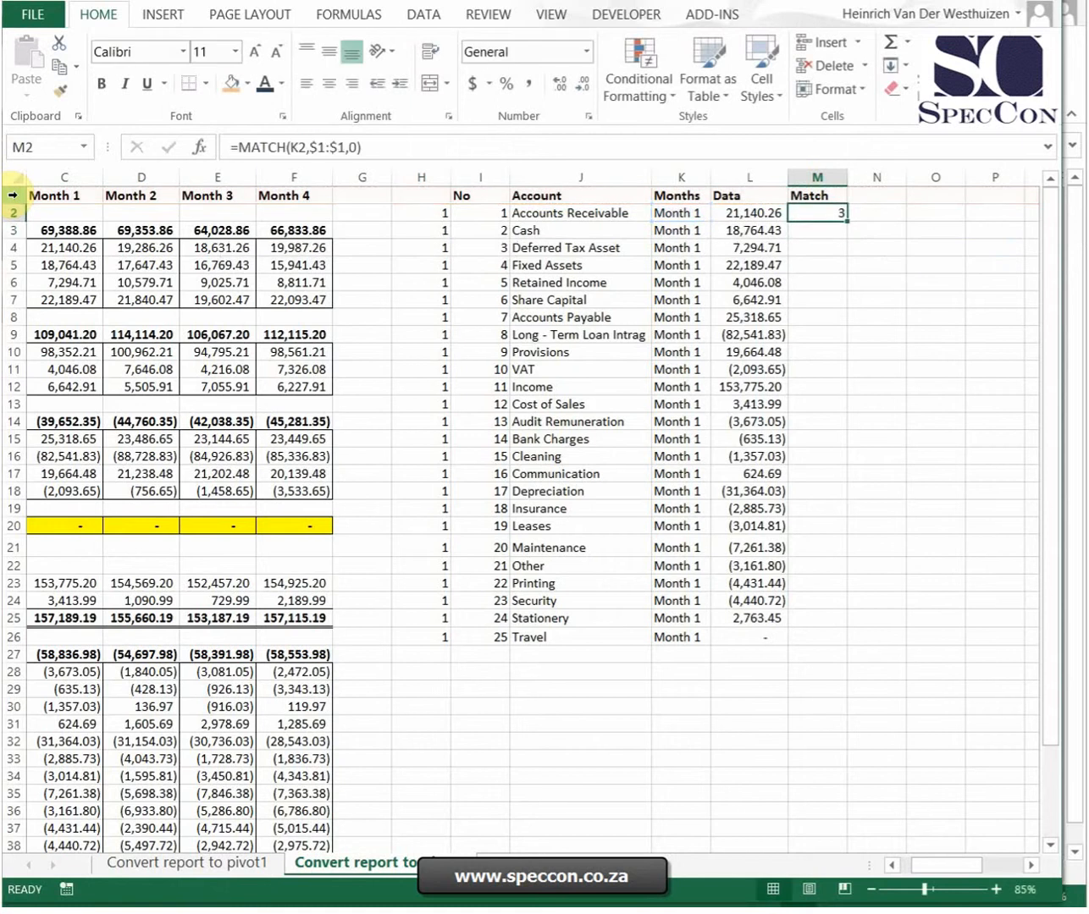
double_click(848, 220)
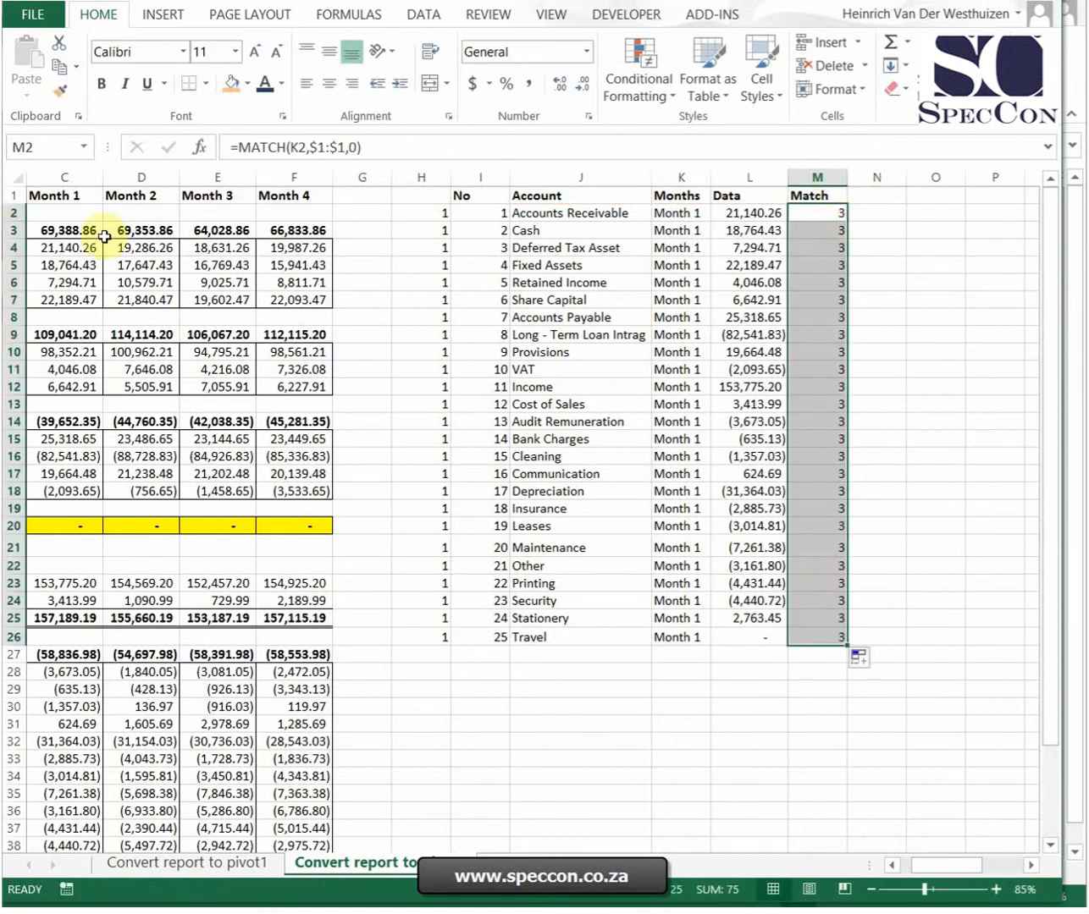
- Enter the column heading Address in N1, beside the Match column
drag(930, 867, 923, 867)
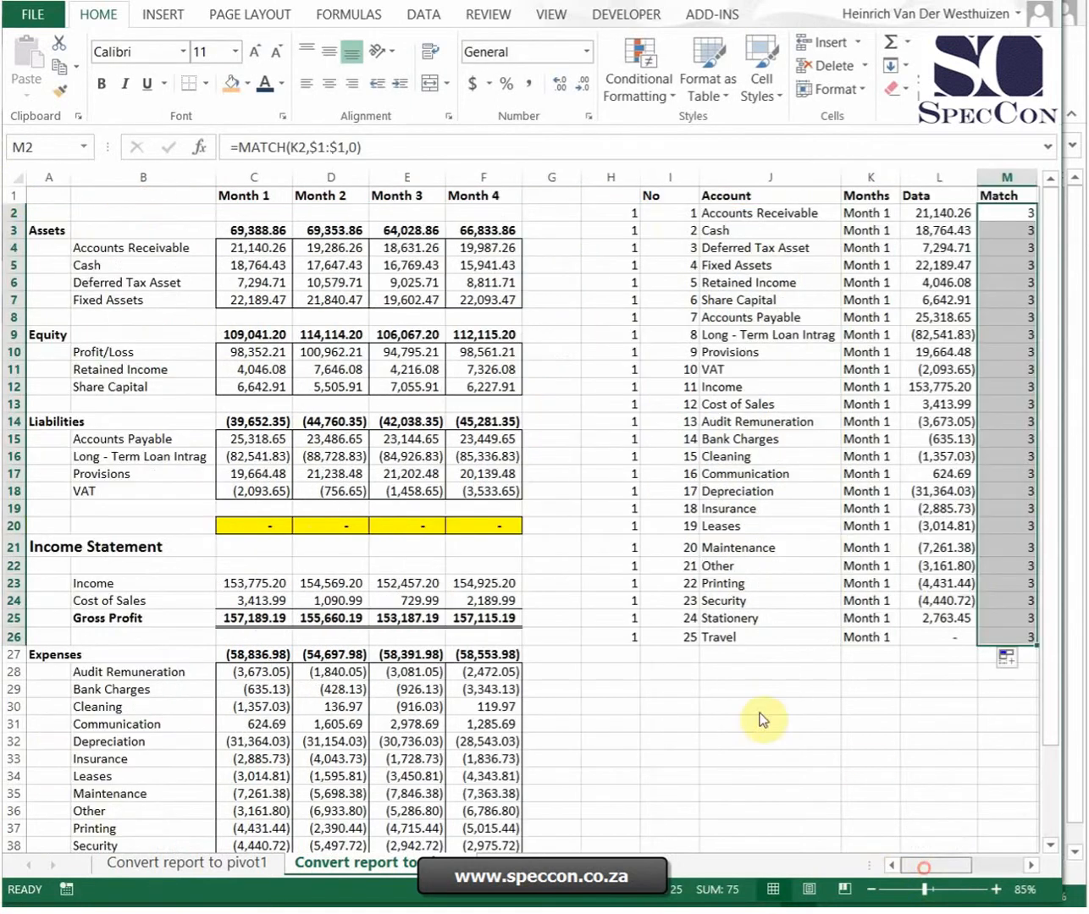
click(50, 176)
click(143, 176)
click(237, 176)
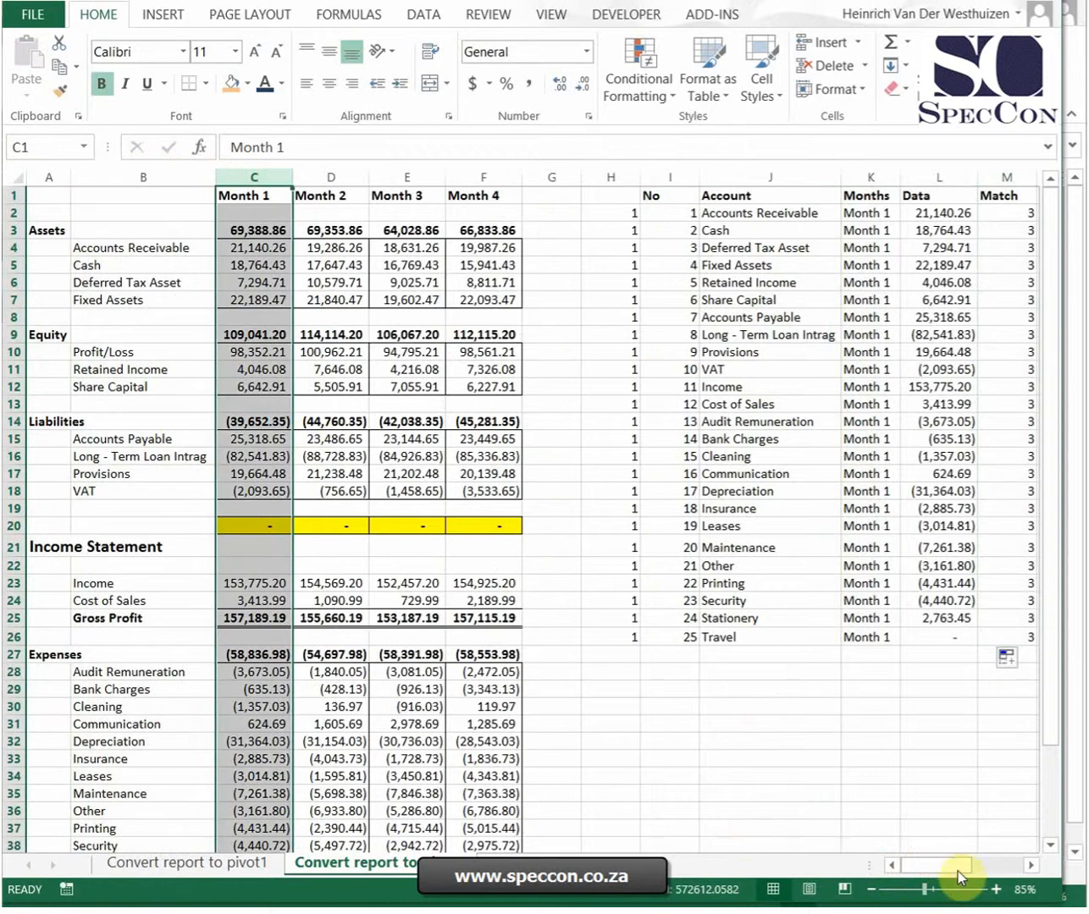
drag(958, 870, 1002, 868)
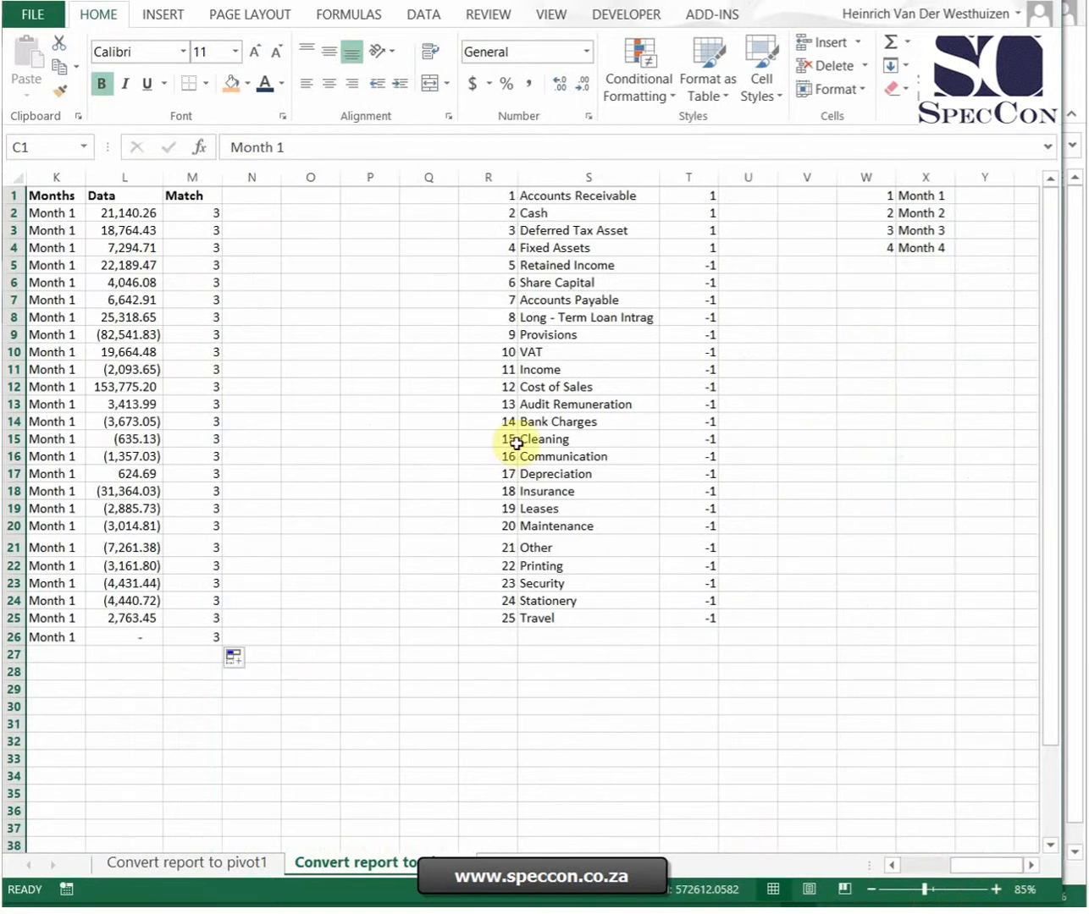
click(262, 195)
text(Address)
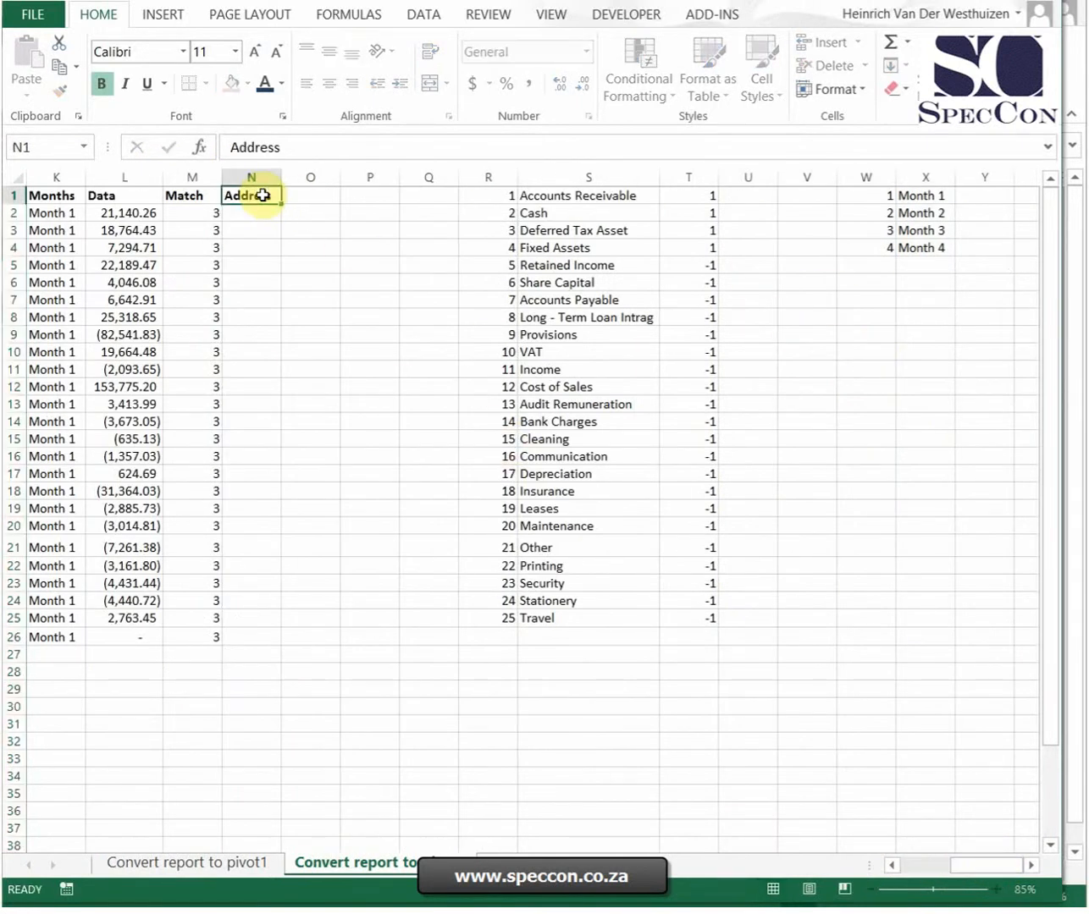
key(Return)
- Enter =ADDRESS(1,M2,4) in N2 to build a relative cell reference from the match number, and fill it down to N26
text(=add)
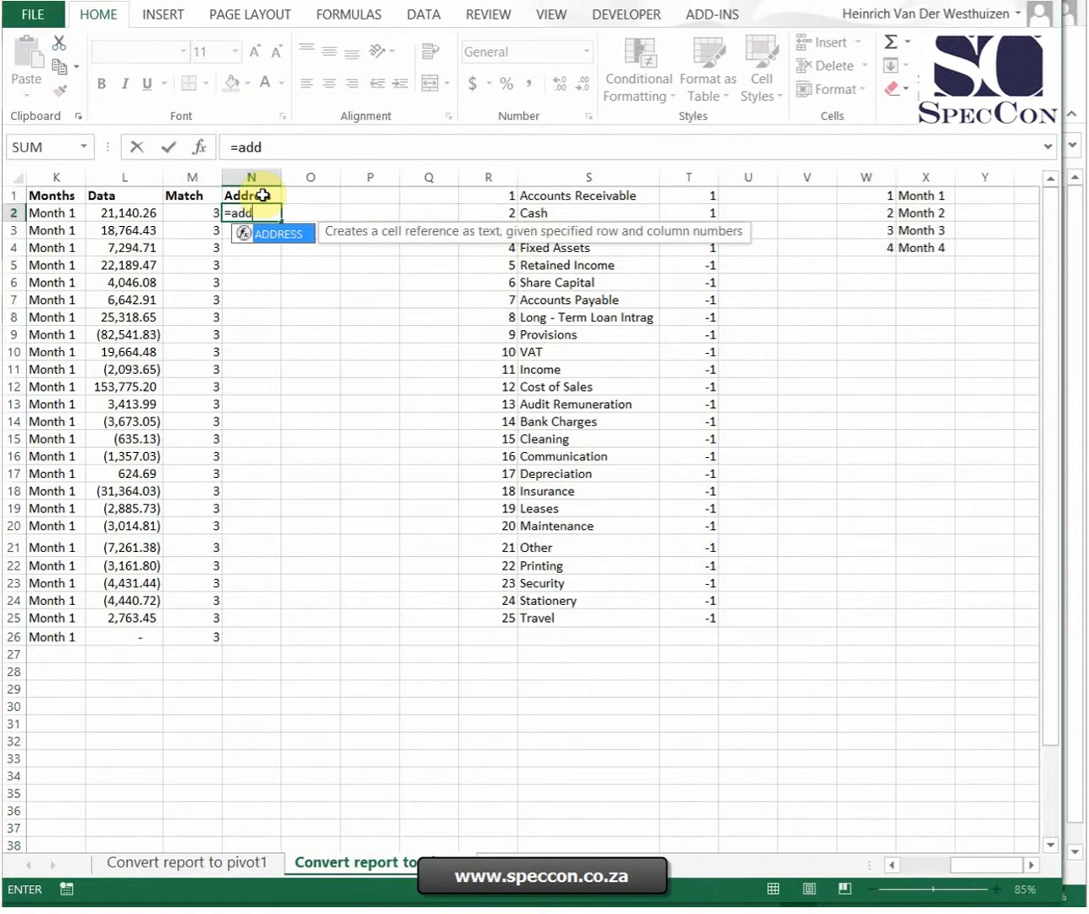
key(Tab)
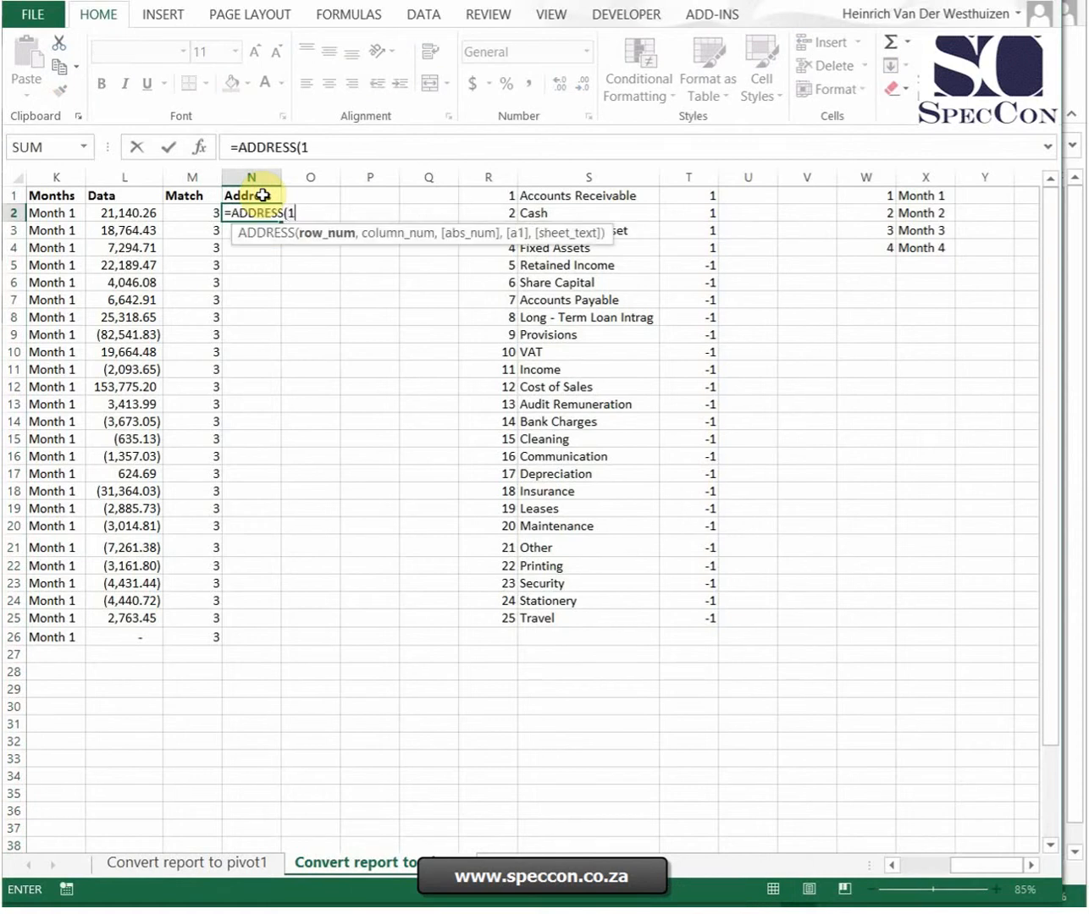
text(1,)
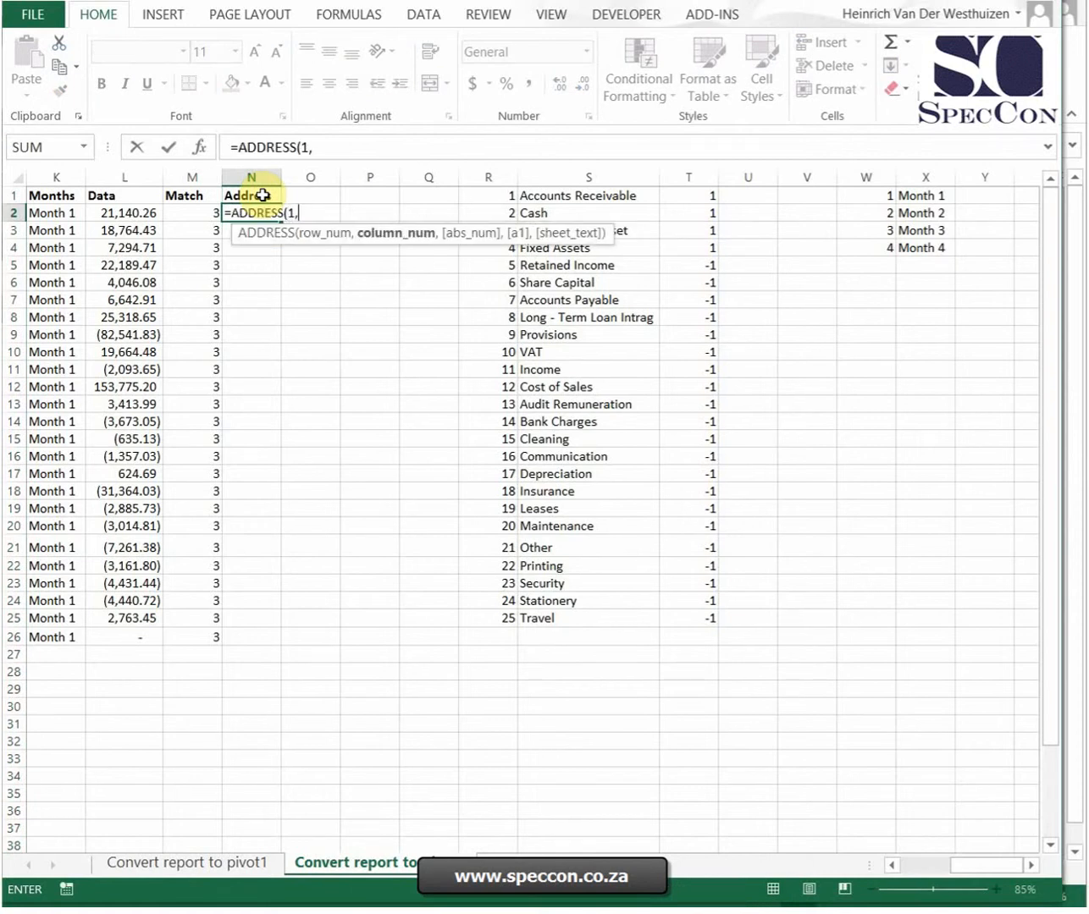
click(210, 212)
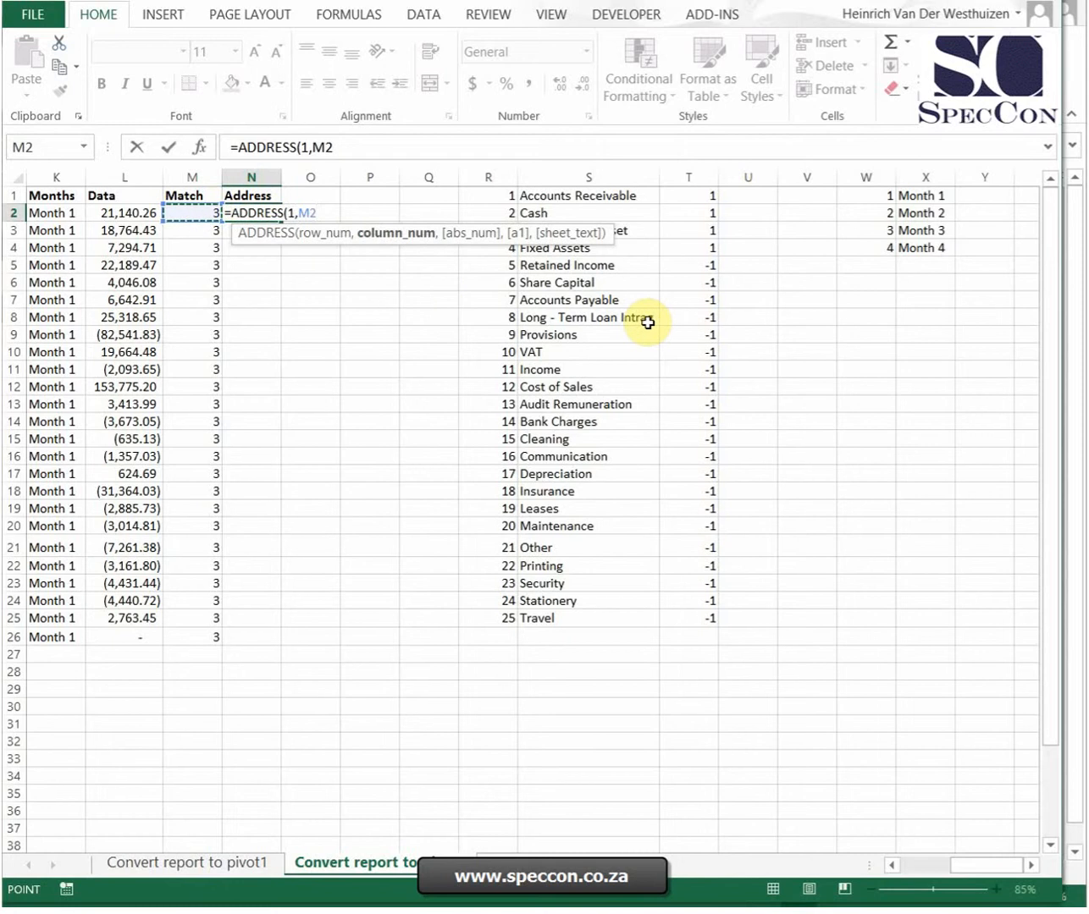
text(,)
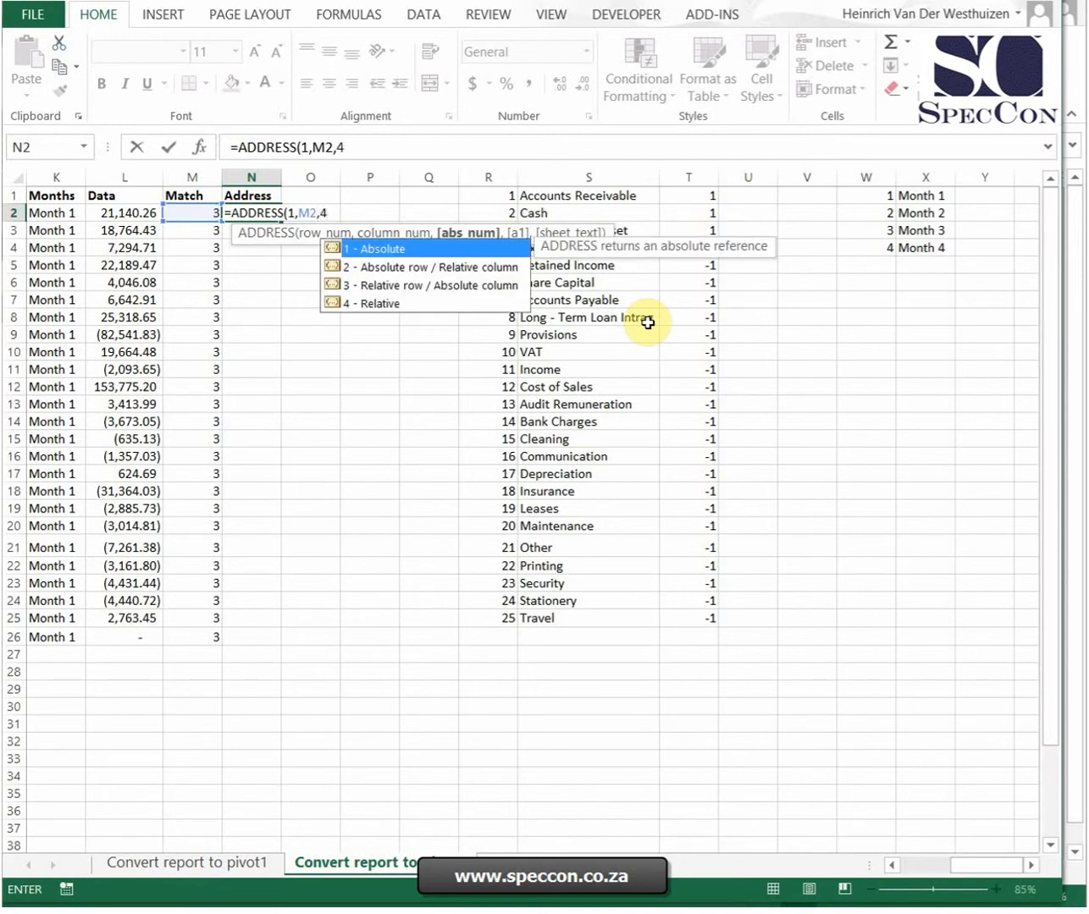
text(4)
key(Return)
key(Up)
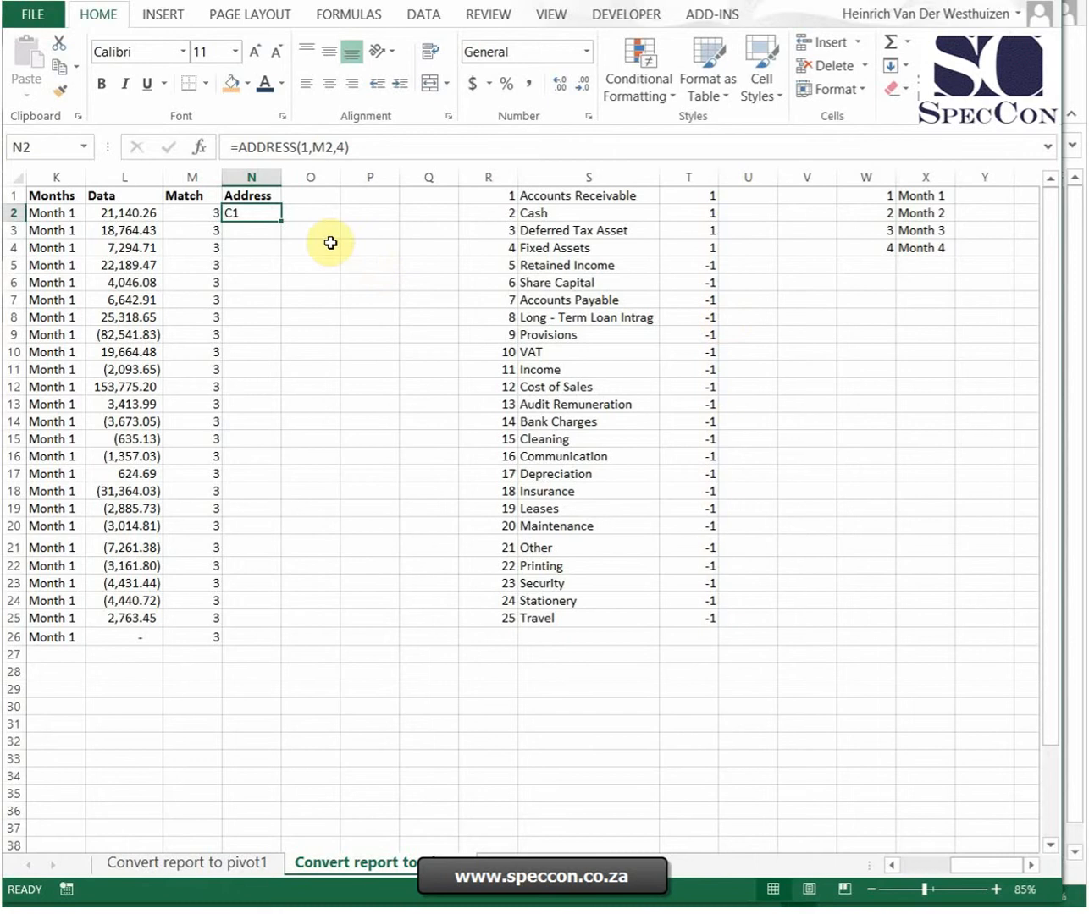
double_click(280, 221)
- Enter the column heading Substitute in O1, beside the Address column
drag(992, 869, 962, 865)
click(706, 193)
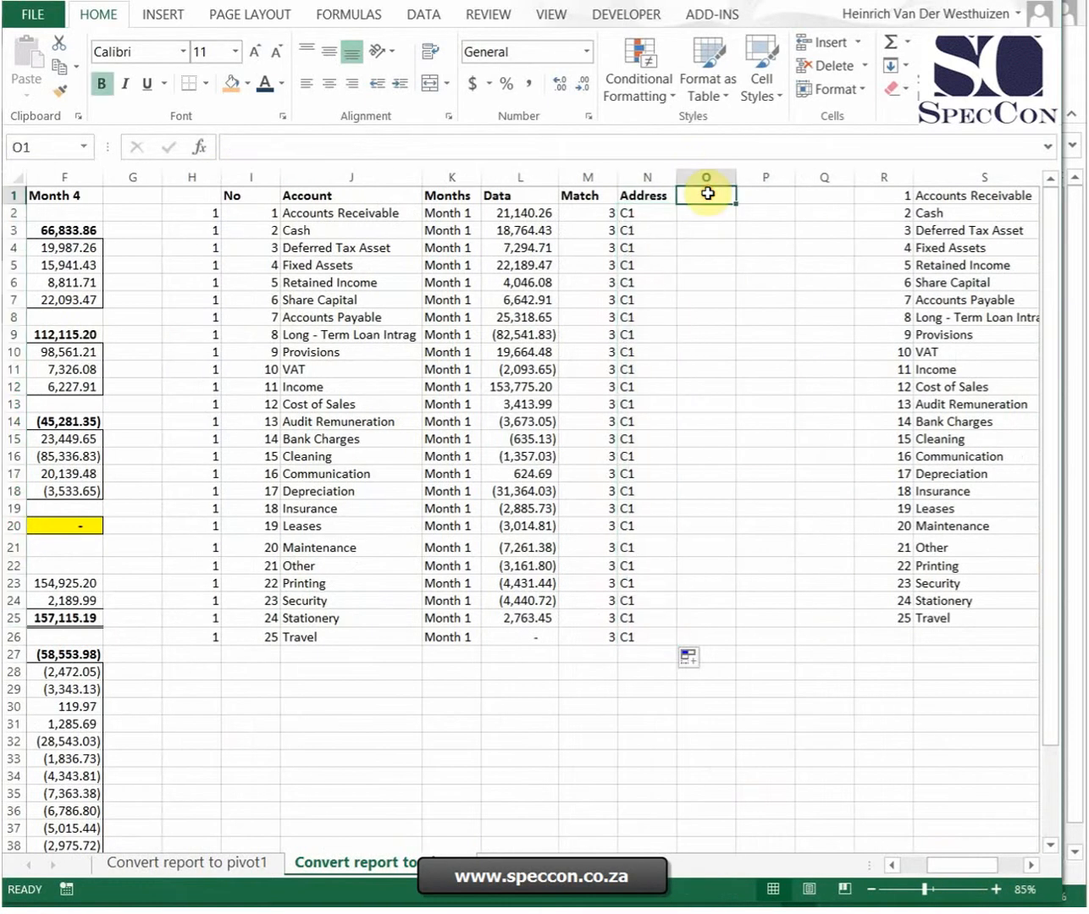
text(Substitute)
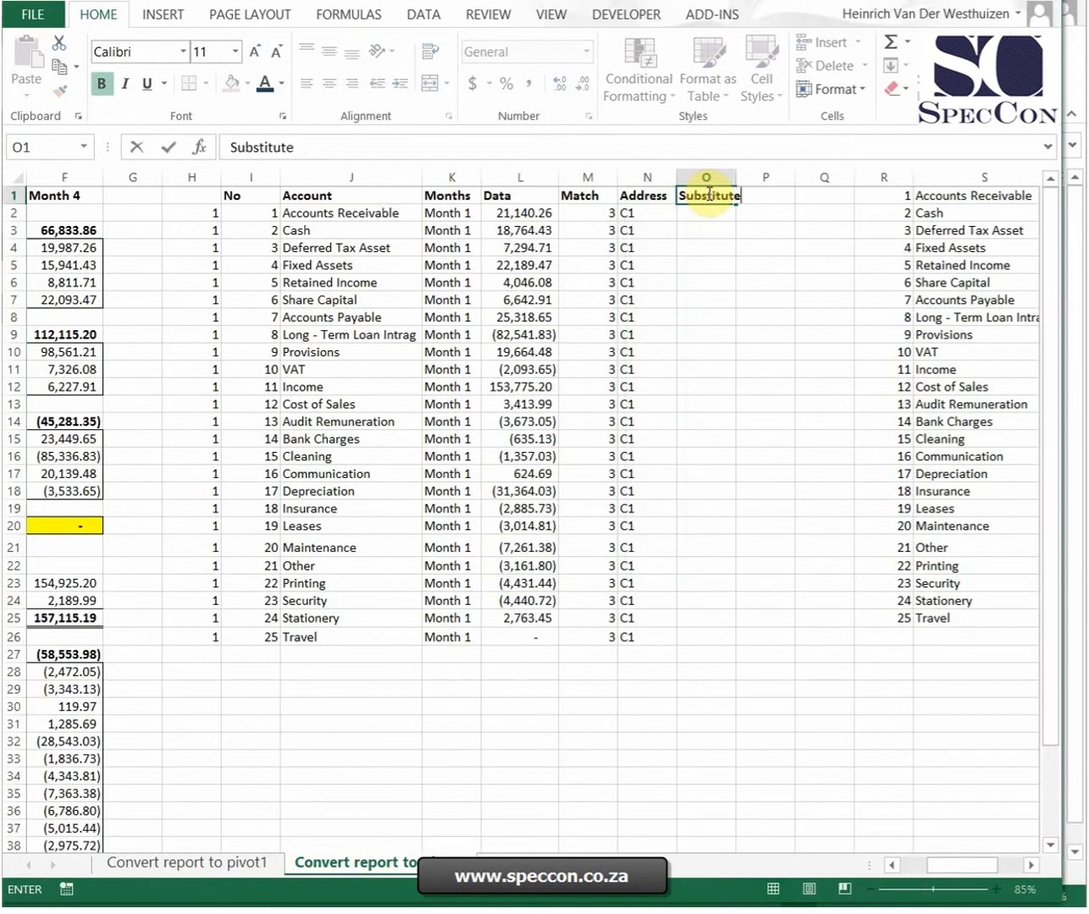
key(Return)
- Enter =SUBSTITUTE(N2,"1","") in O2 to strip the row number from the address, and fill it down to O26
text(=sub)
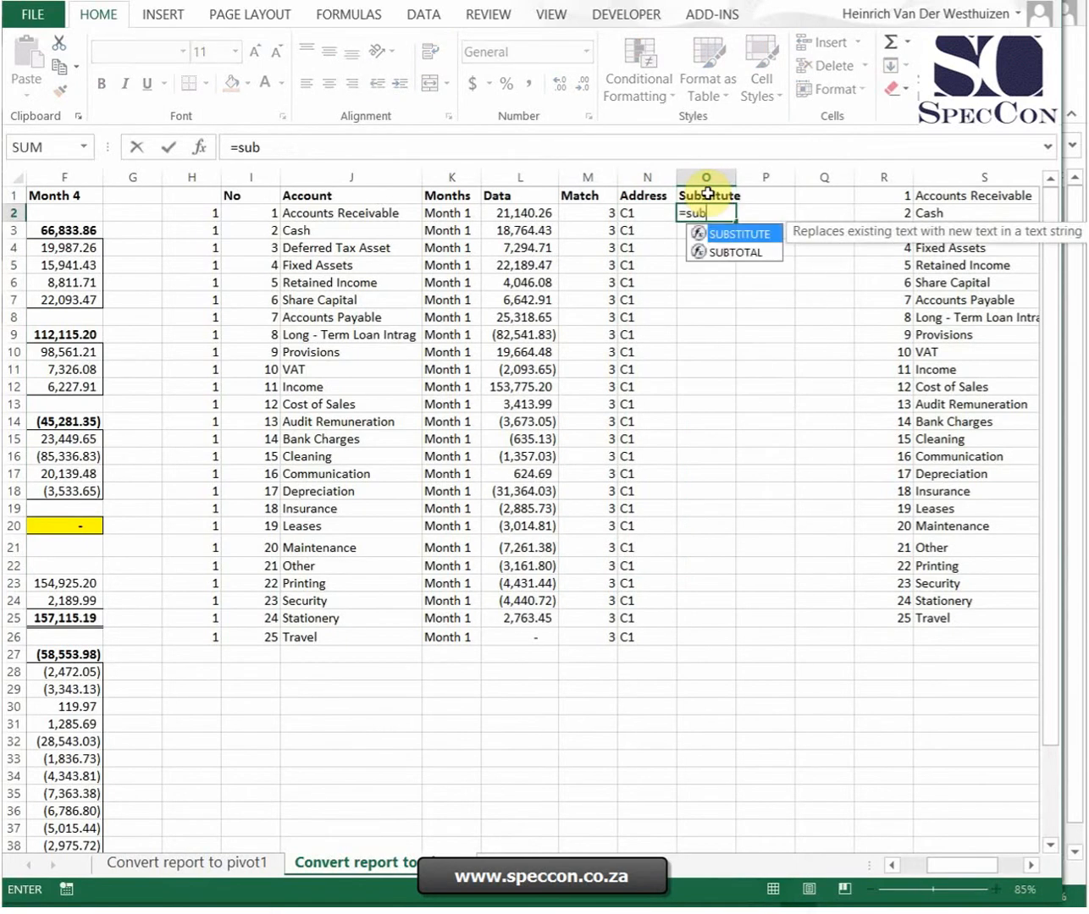
key(Tab)
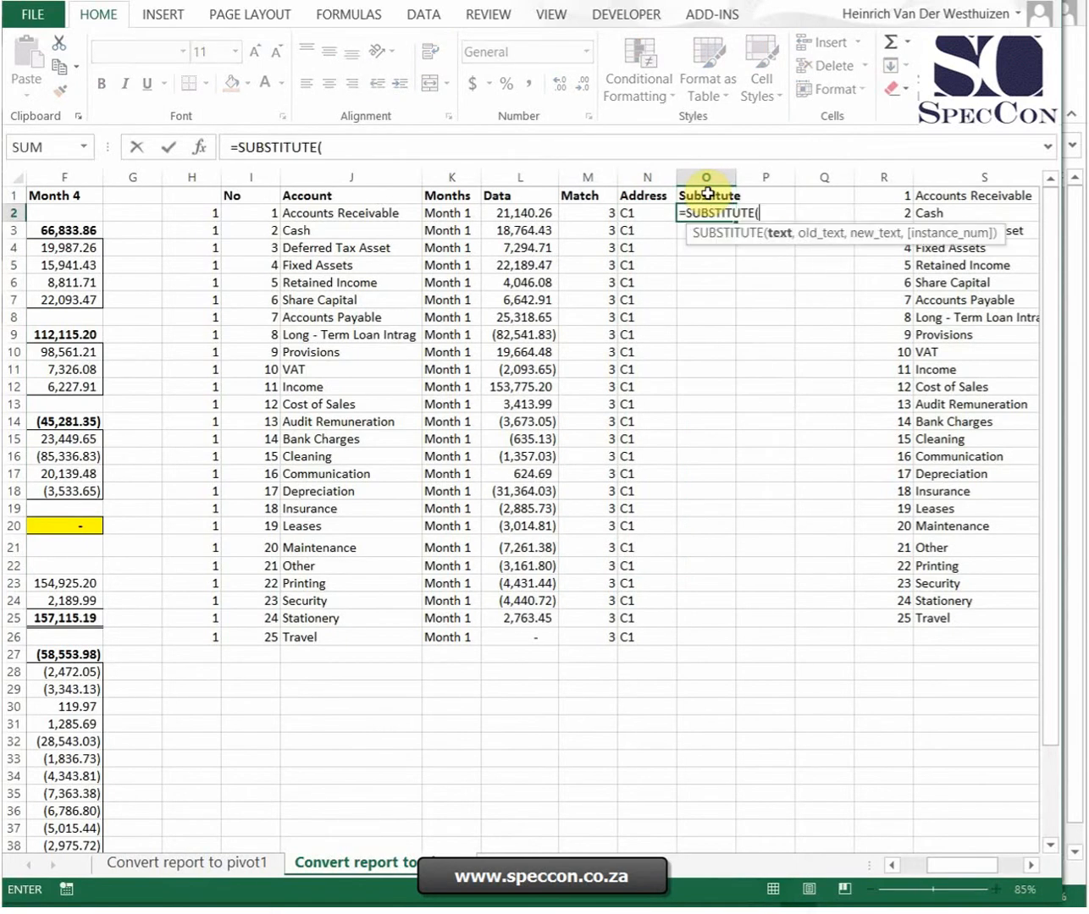
click(633, 215)
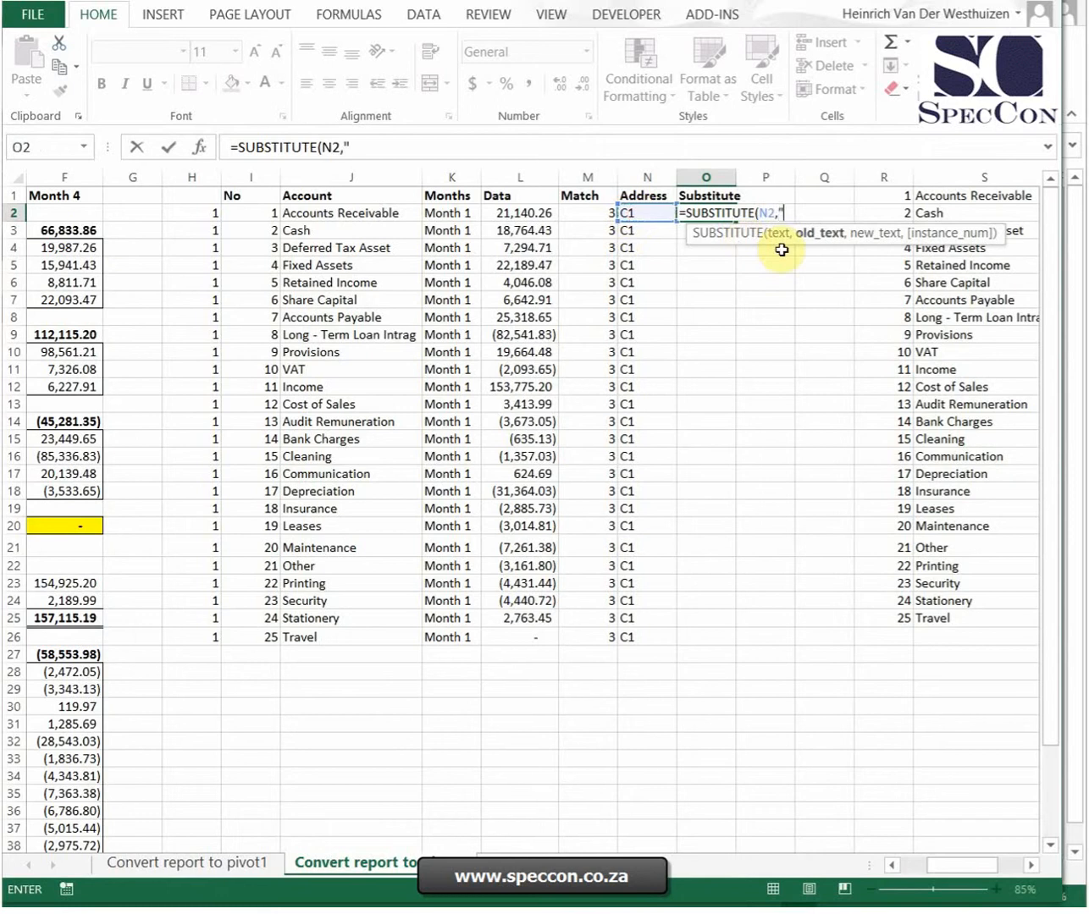
text("1",)
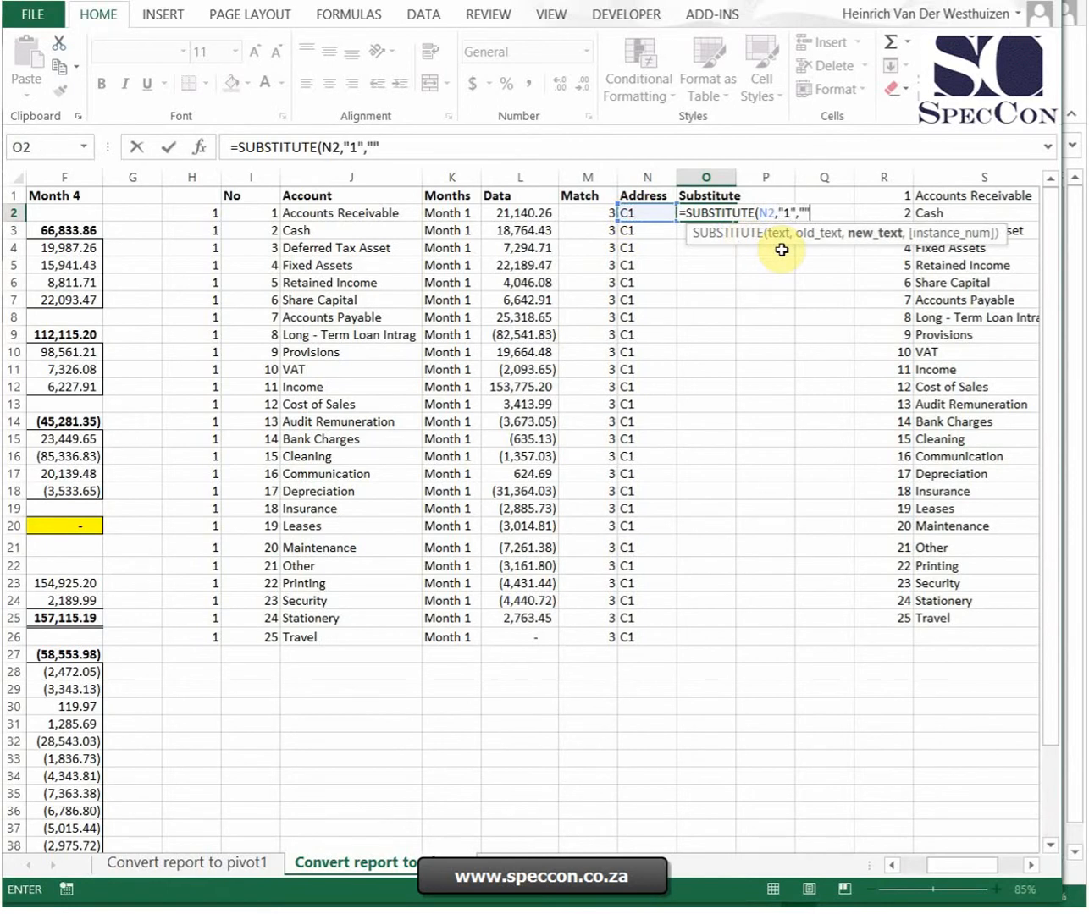
text(""))
key(Return)
key(Up)
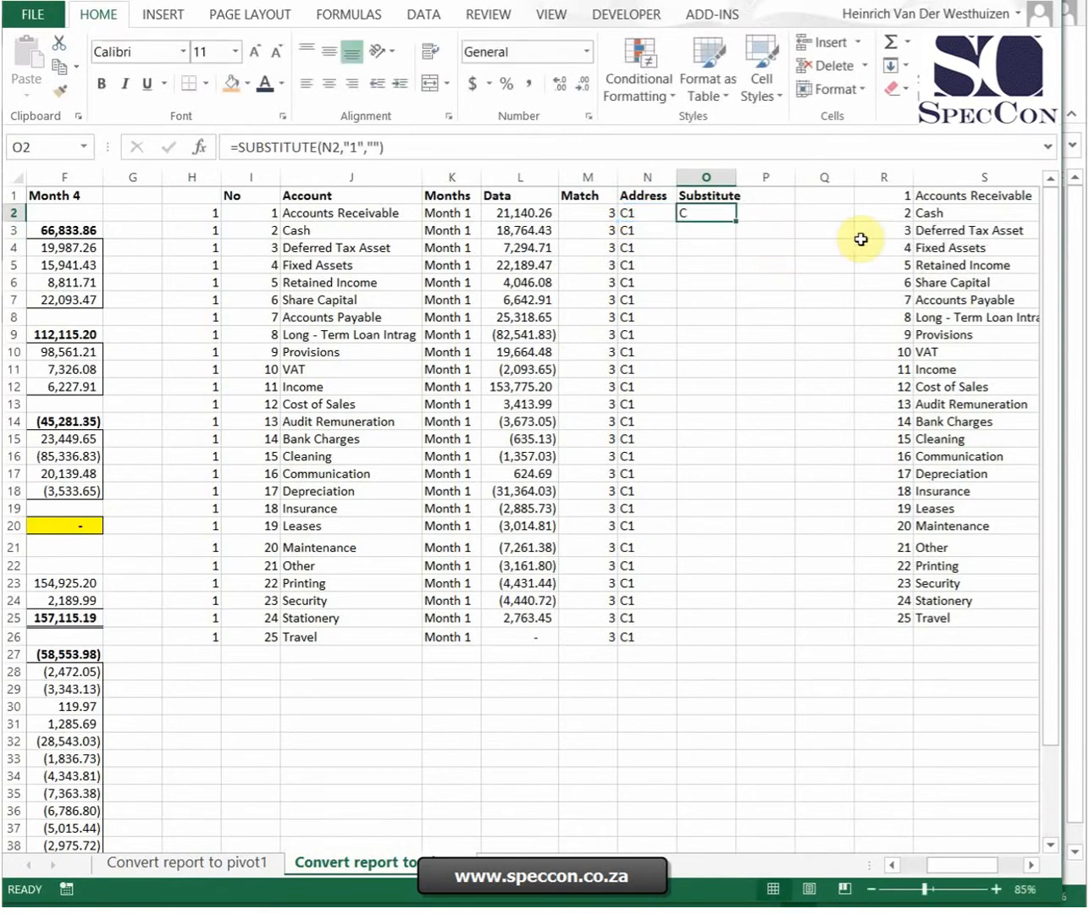
double_click(736, 219)
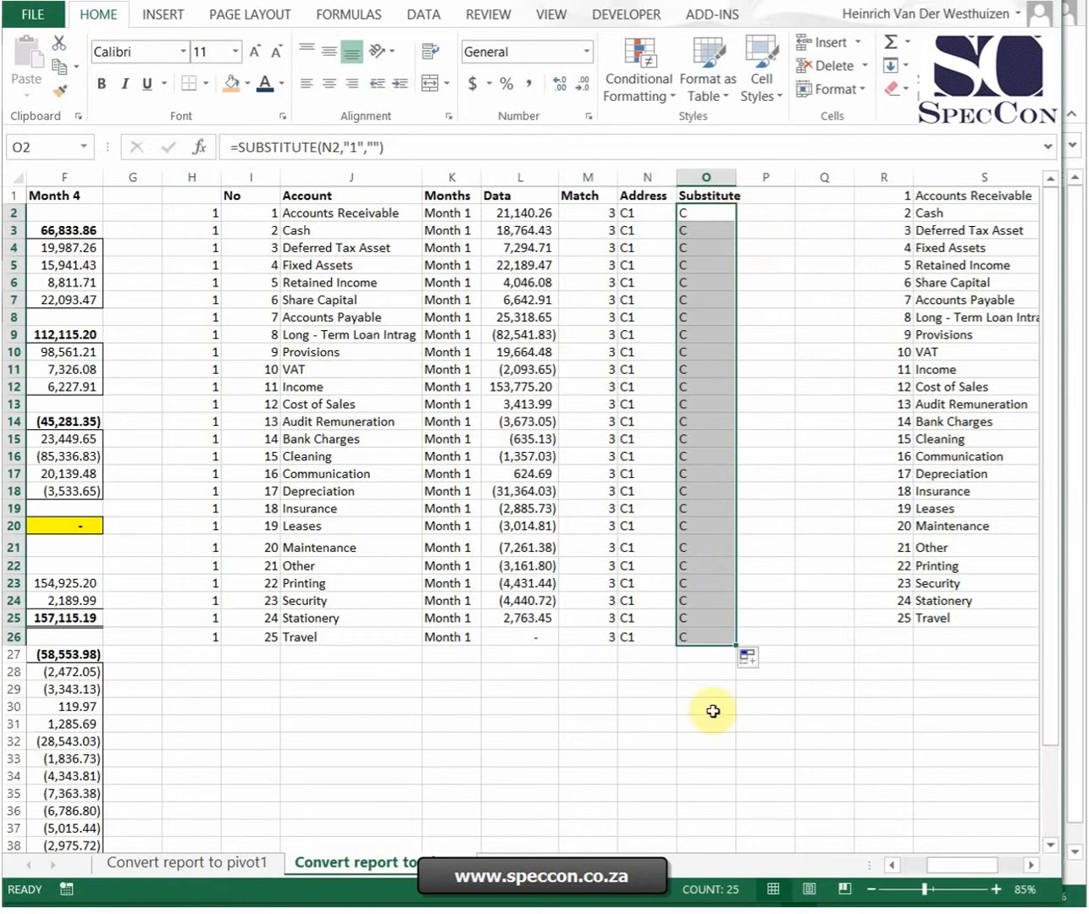
- Enter the column heading Concate in P1, beside the Substitute column
click(770, 199)
text(Concate)
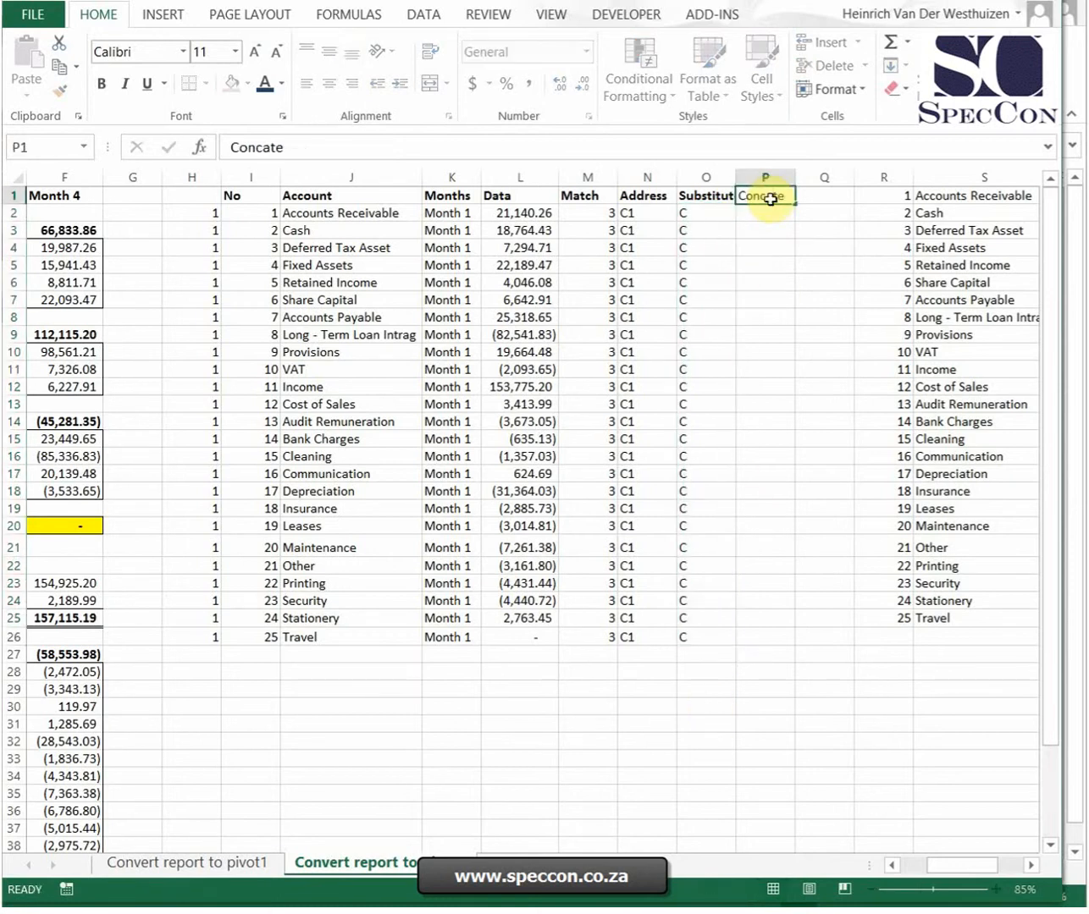
key(Return)
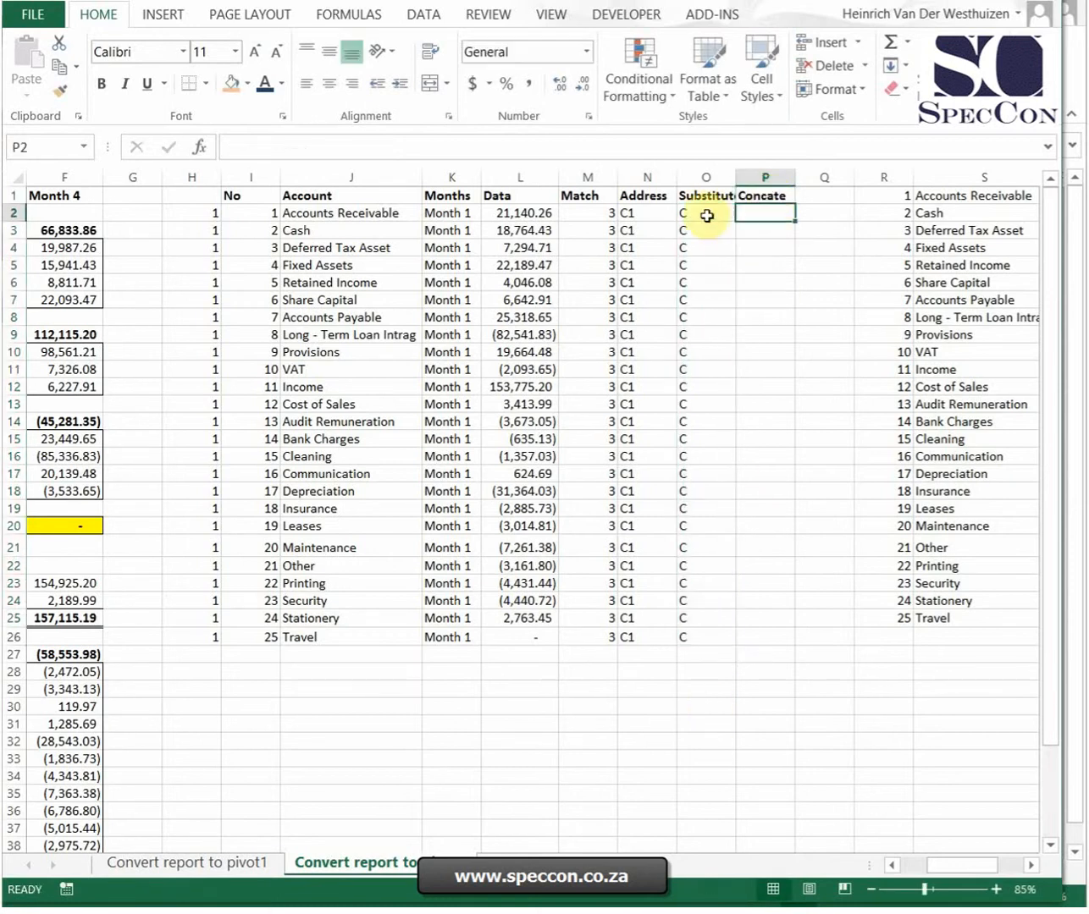
click(521, 212)
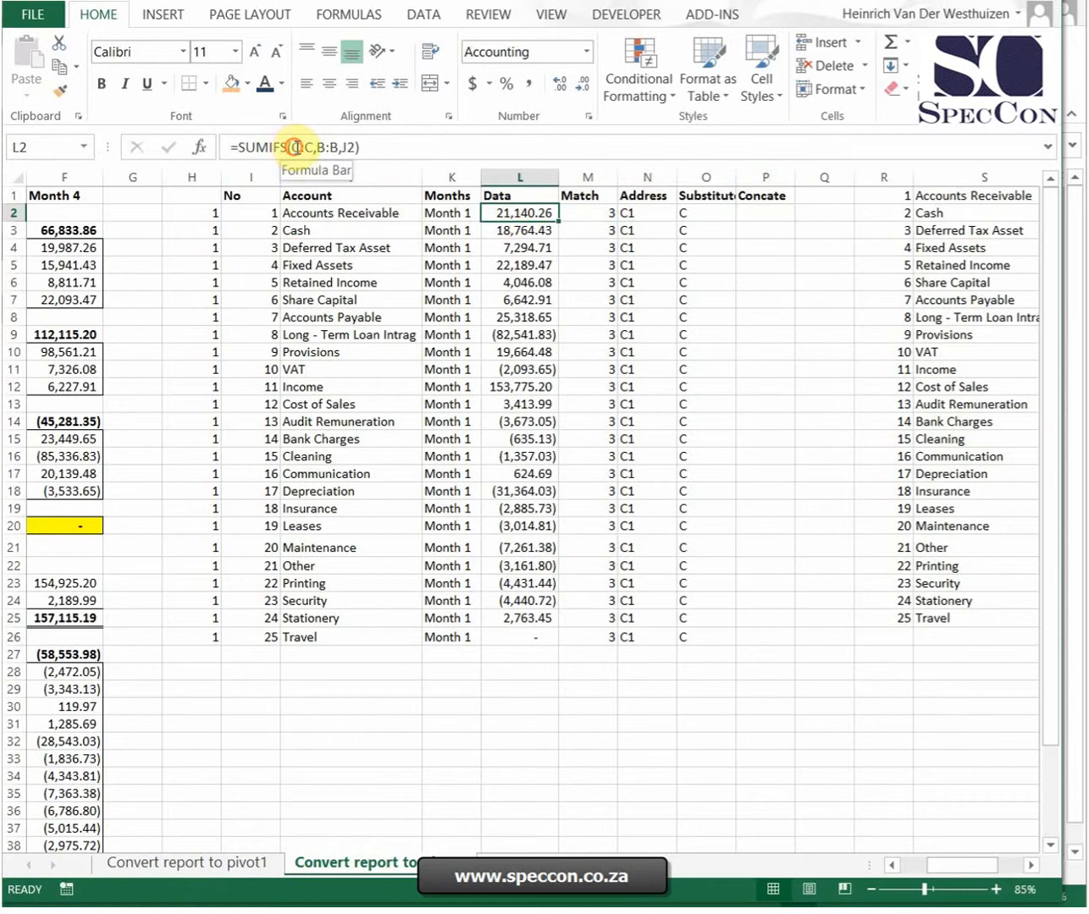
drag(294, 147, 306, 148)
click(765, 211)
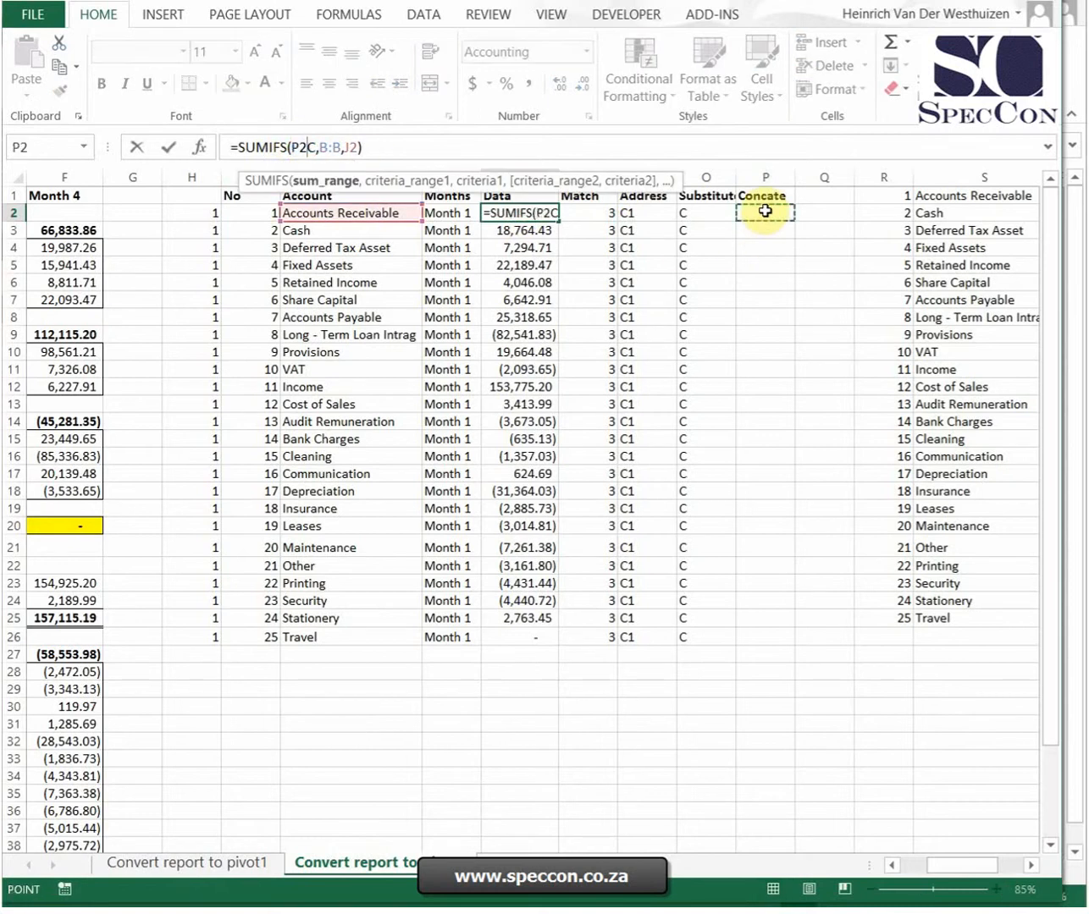
key(Escape)
- Enter =O2&":"&O2 in P2 to build a whole-column reference from the column letter, and fill it down to P26
click(765, 212)
text(=)
key(Left)
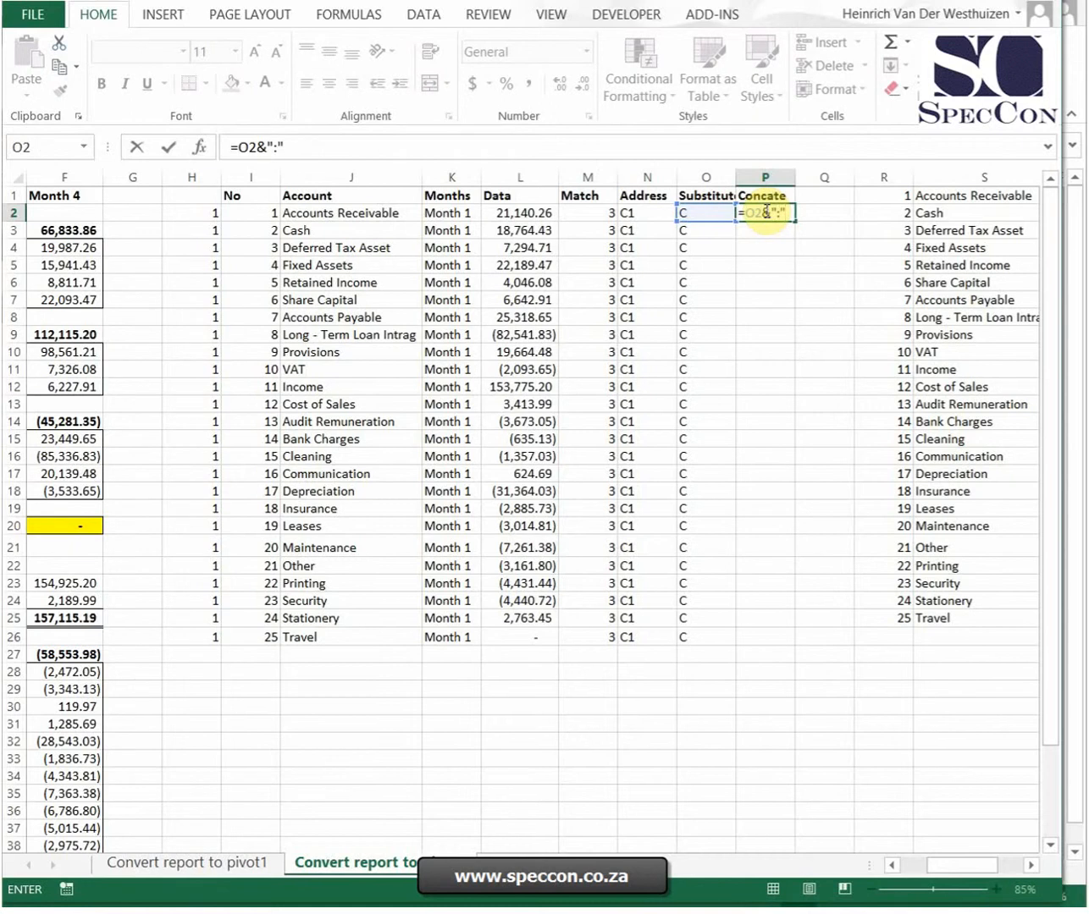
text(&":"&)
key(Left)
key(Return)
click(765, 214)
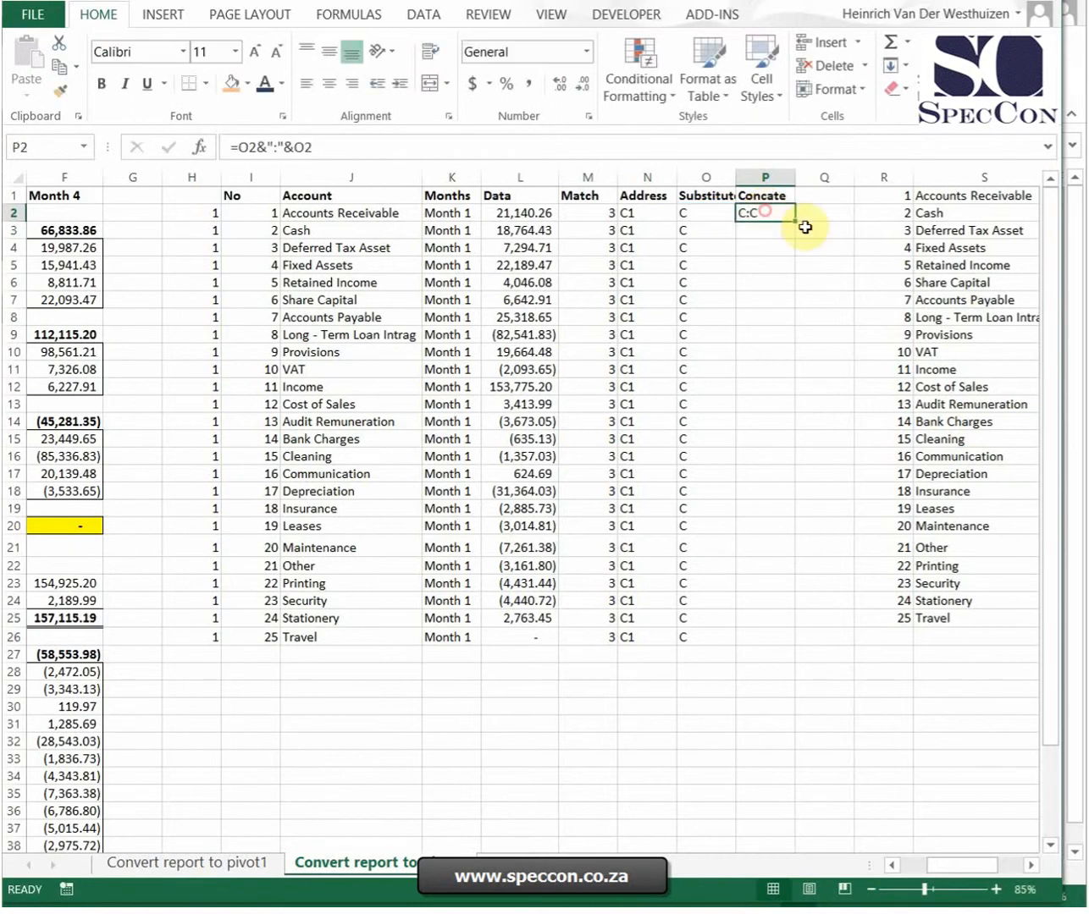
double_click(793, 219)
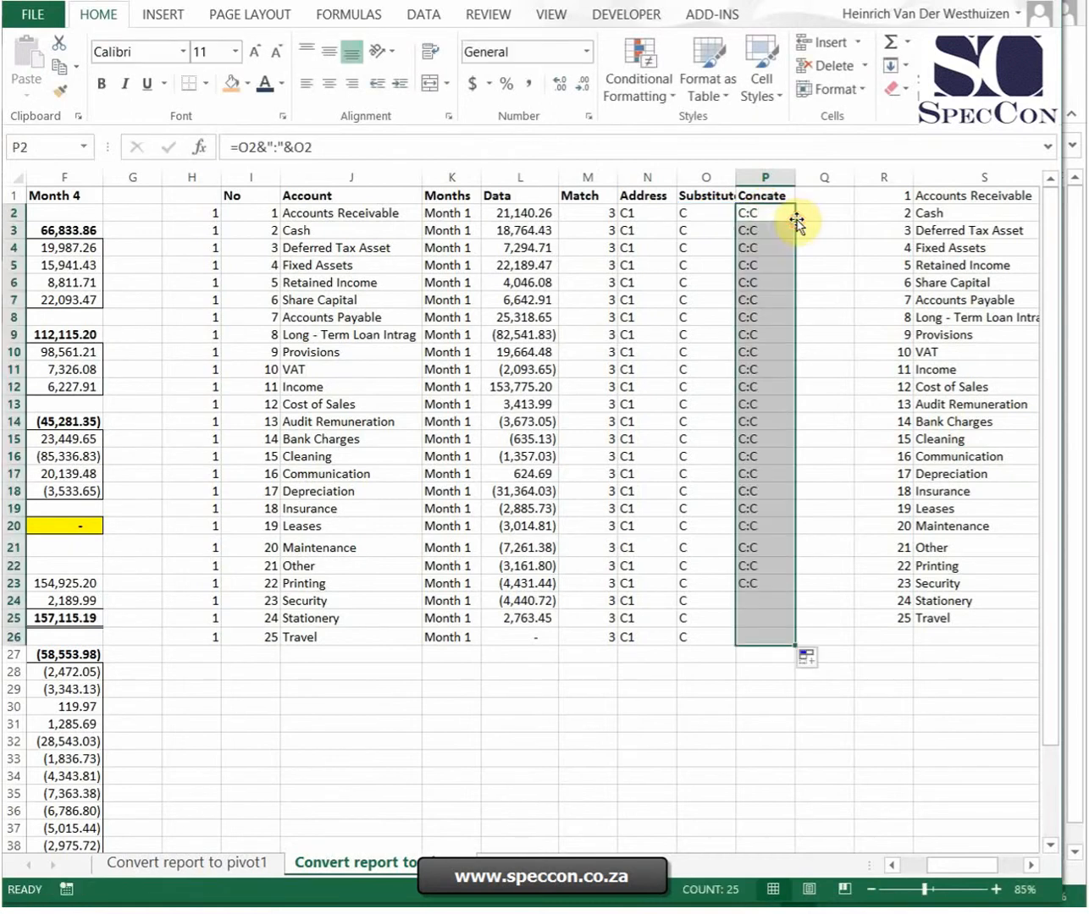
- Replace the sum range in L2 so the formula reads =SUMIFS(INDIRECT(P2),B:B,J2), and fill it down to L26
click(518, 212)
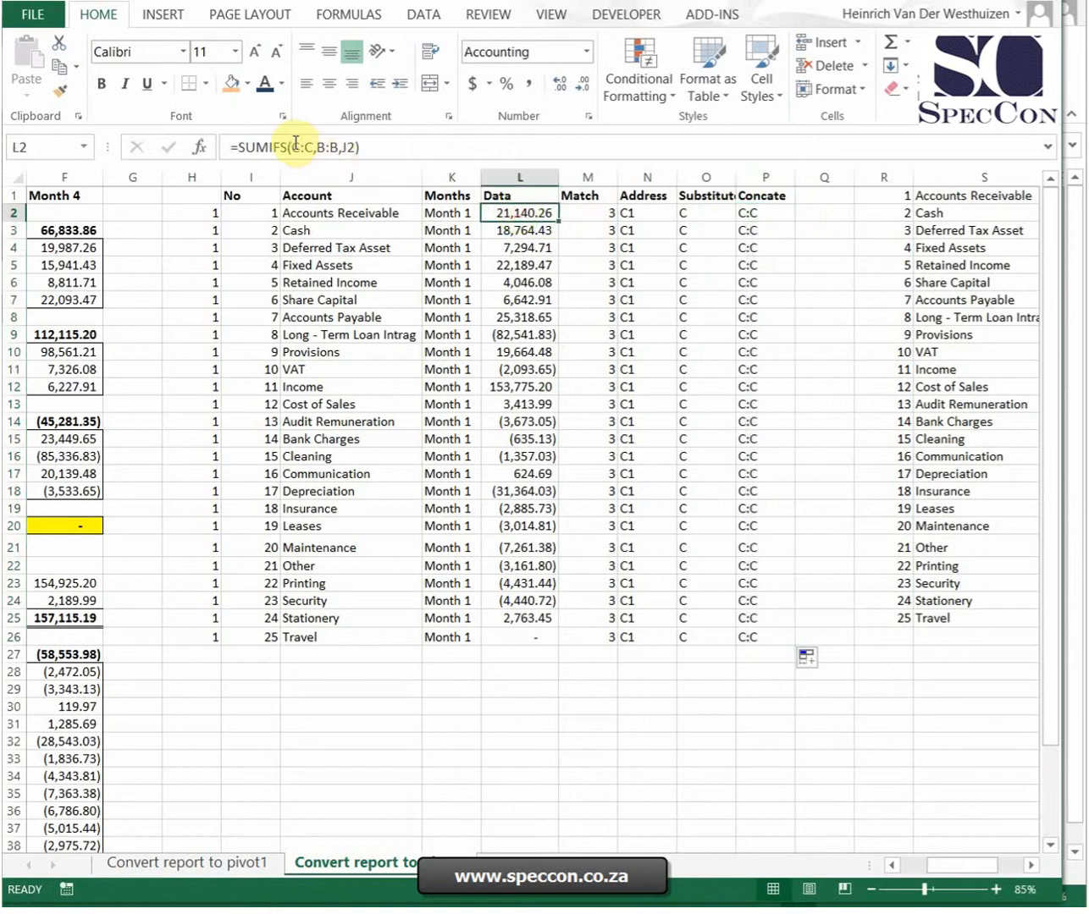
click(291, 146)
click(332, 186)
key(Delete)
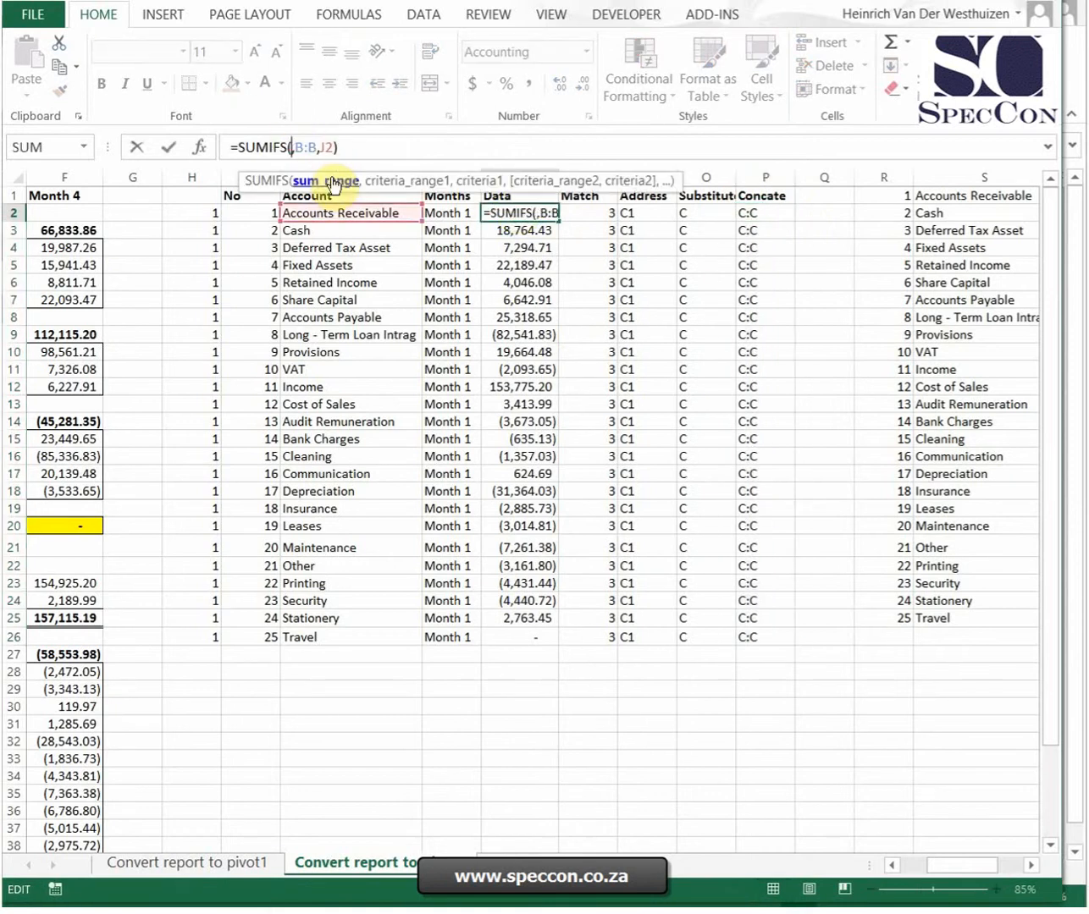
text(indirect)
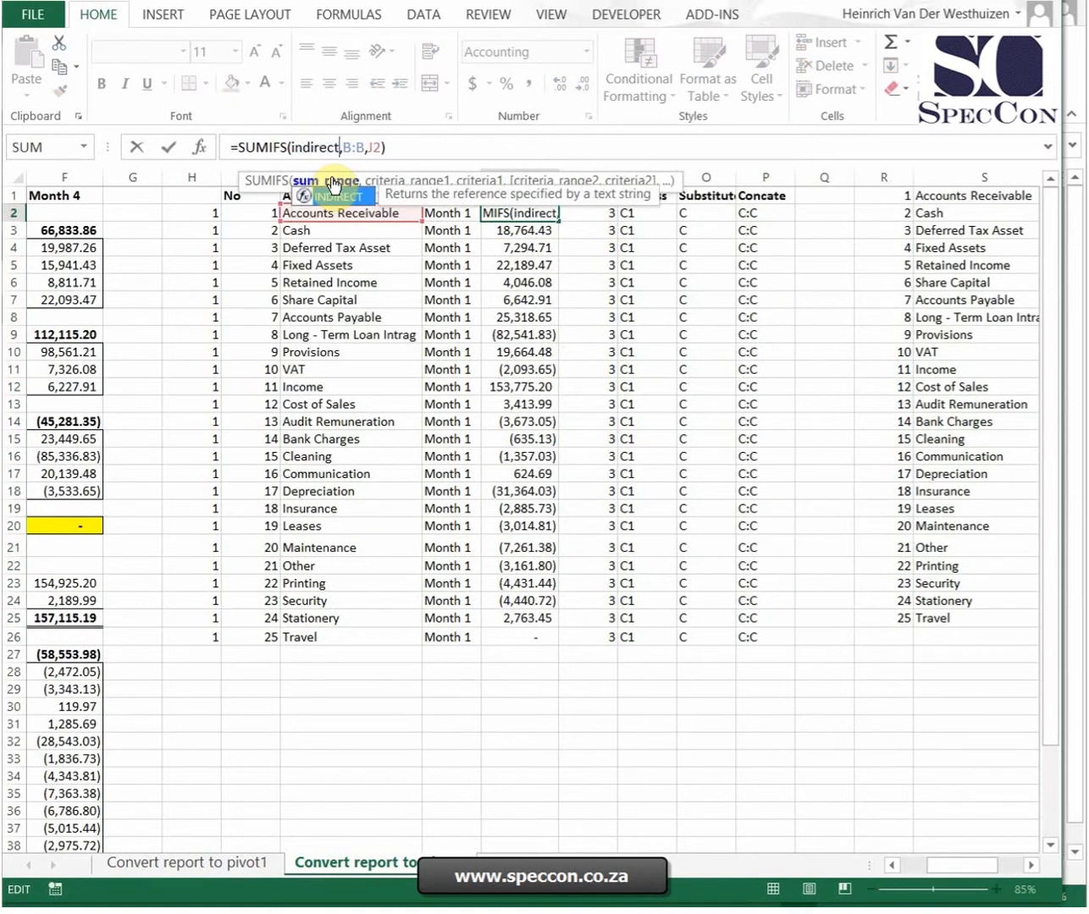
text(()
click(749, 213)
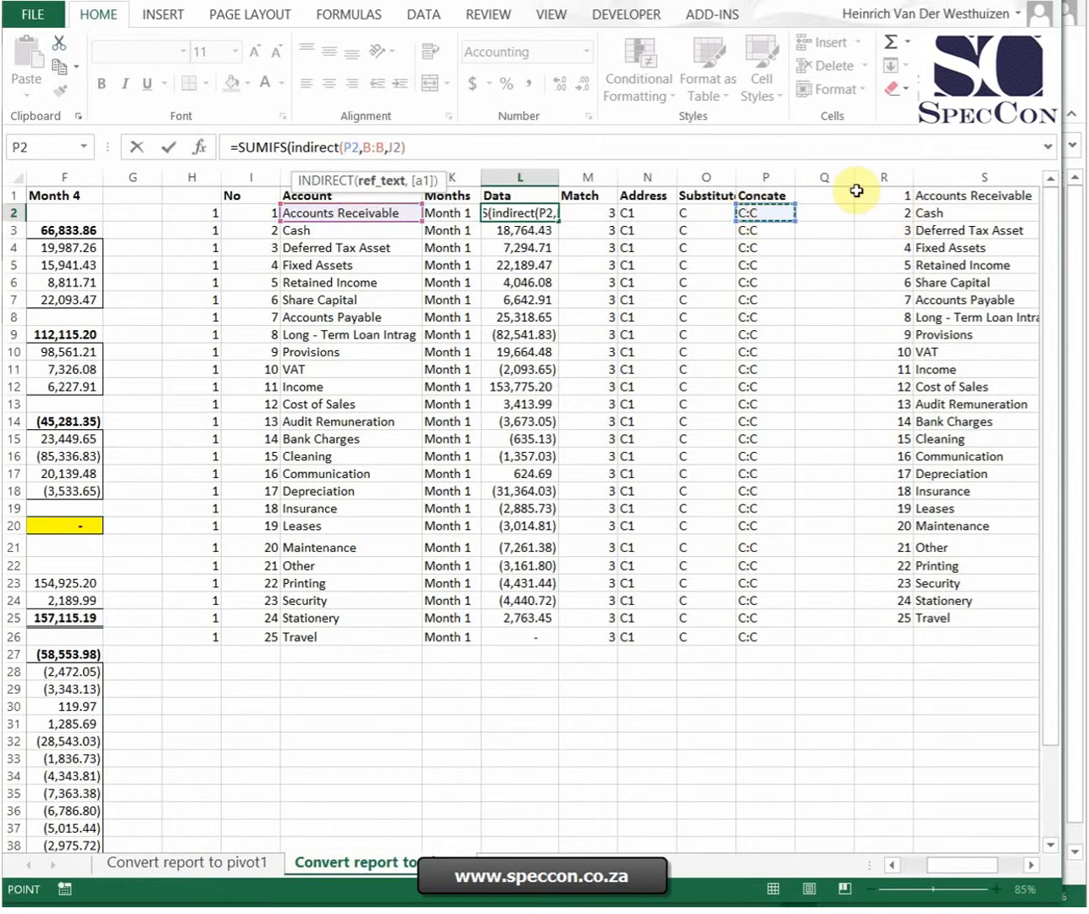
key(Return)
click(548, 220)
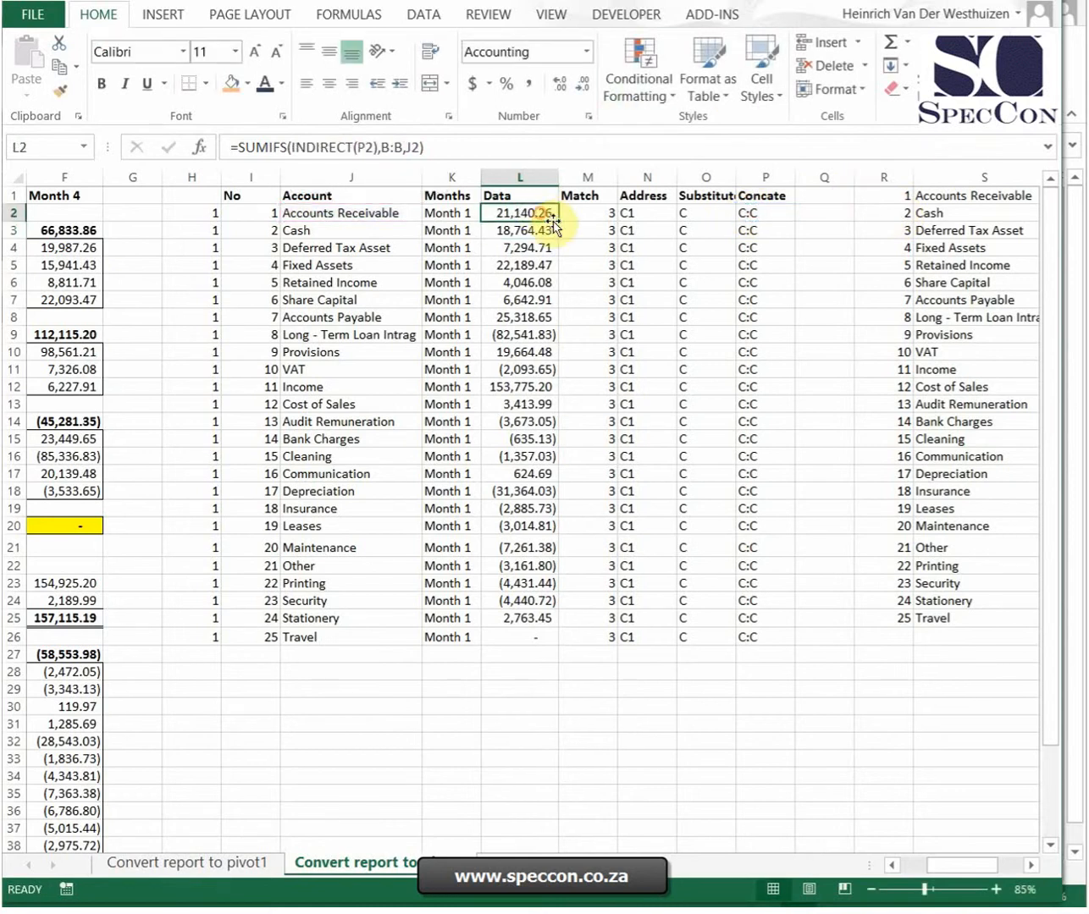
double_click(558, 222)
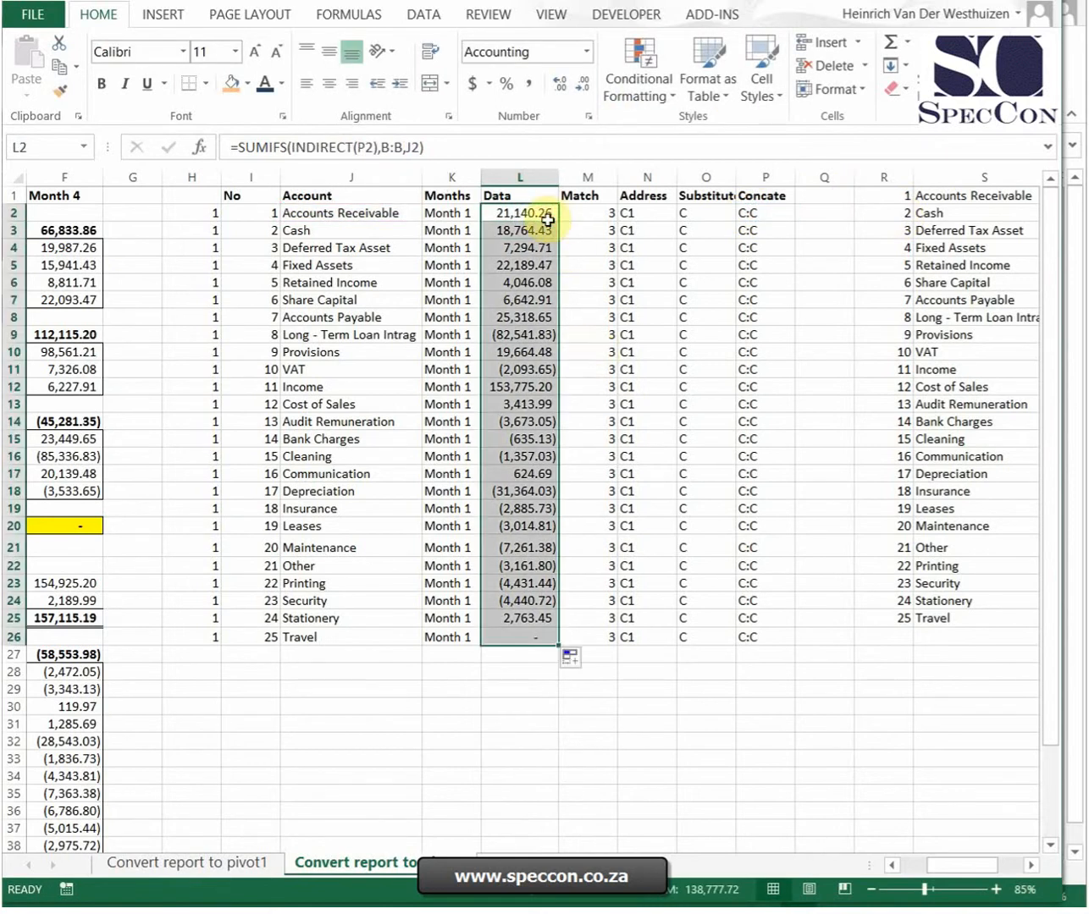
- Insert a new column between Data and Match, and enter the heading Data TB in M1
right_click(589, 177)
click(675, 323)
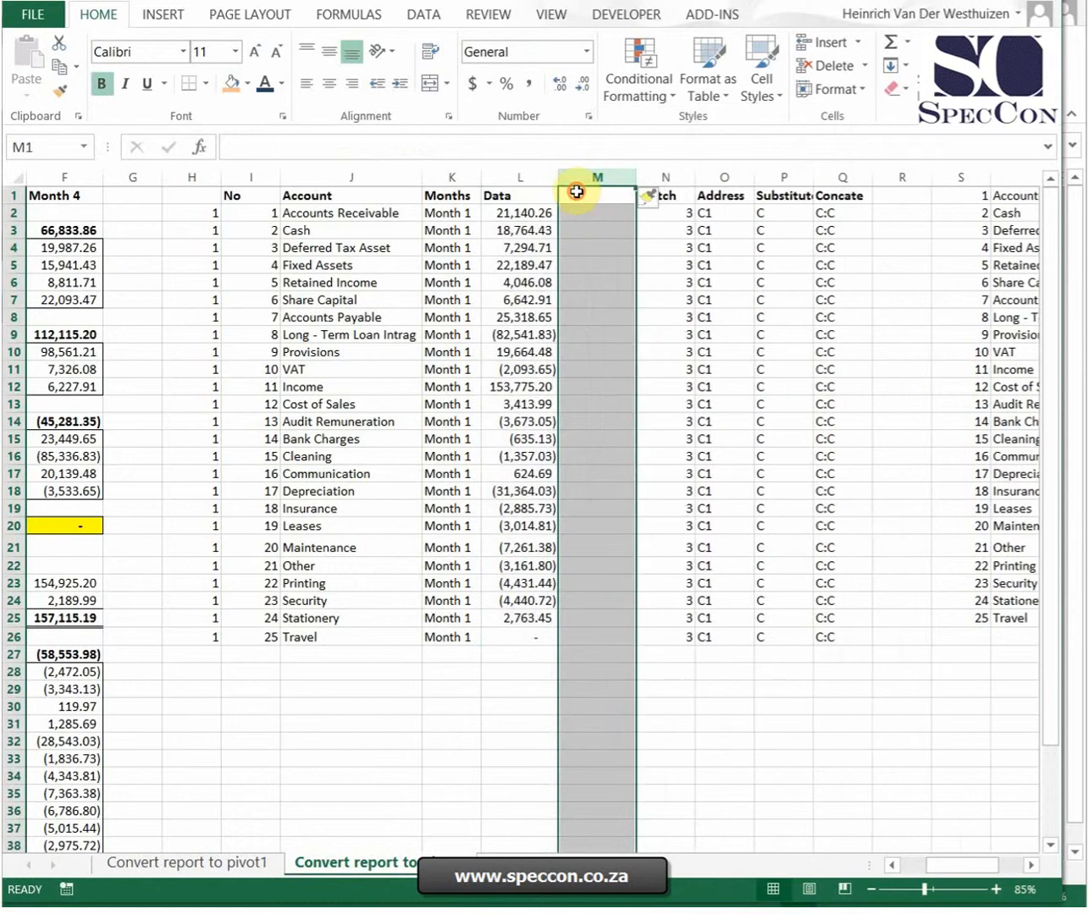
click(576, 193)
text(Conv)
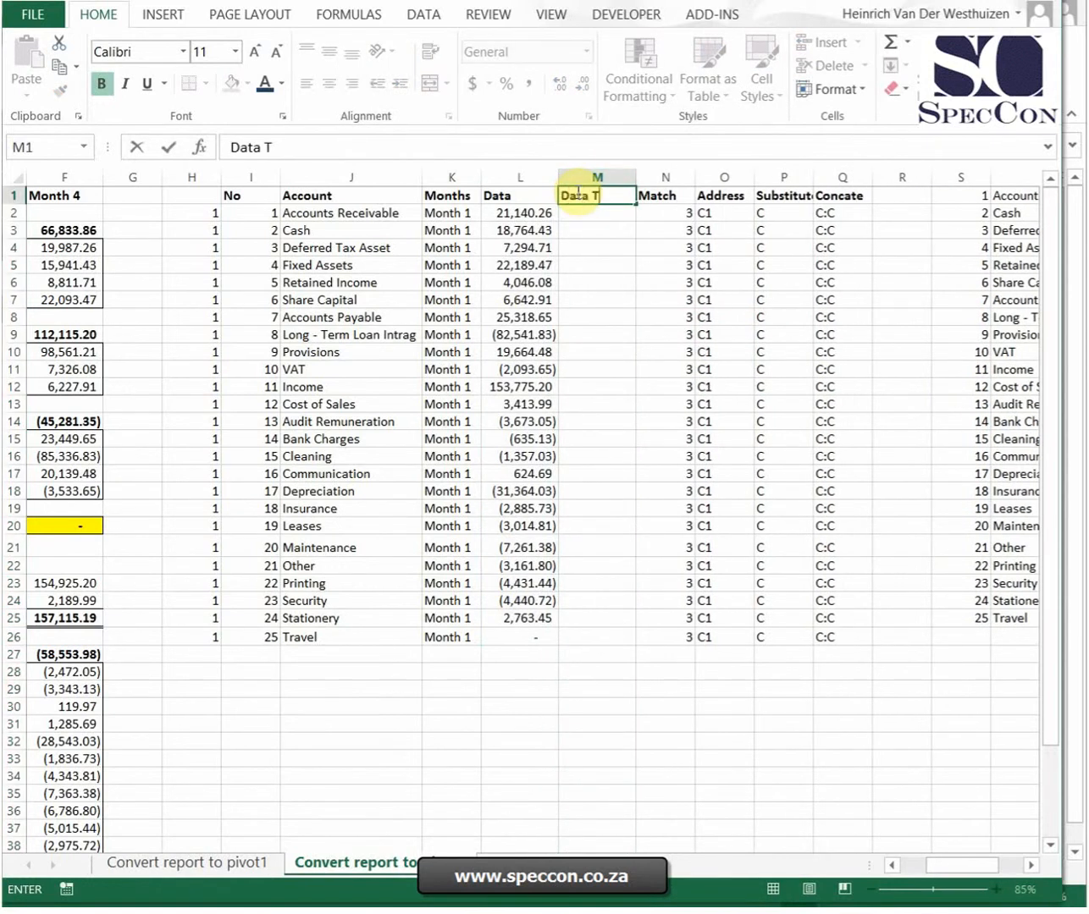
key(Return)
- Enter =VLOOKUP(I2,S:U,3,0) in M2 to look up each account's sign, and fill it down to M26
text(=vl)
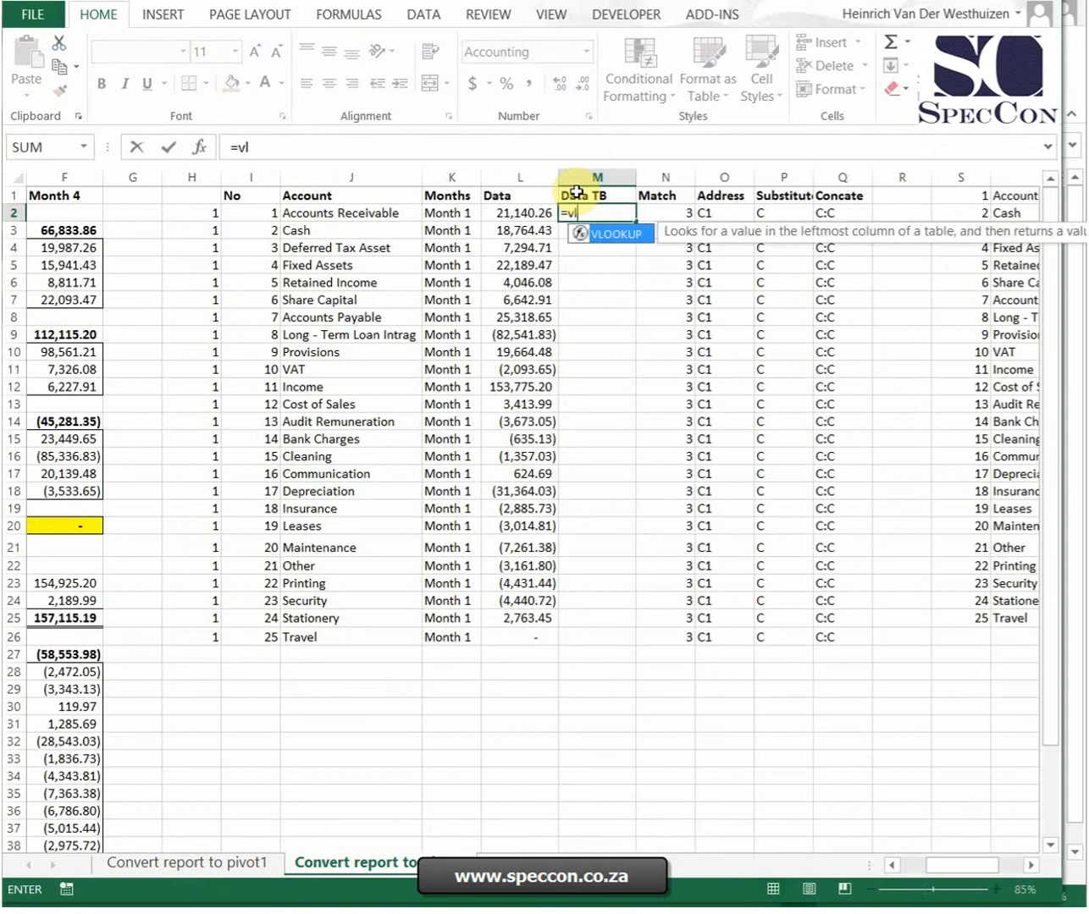
text(ookup()
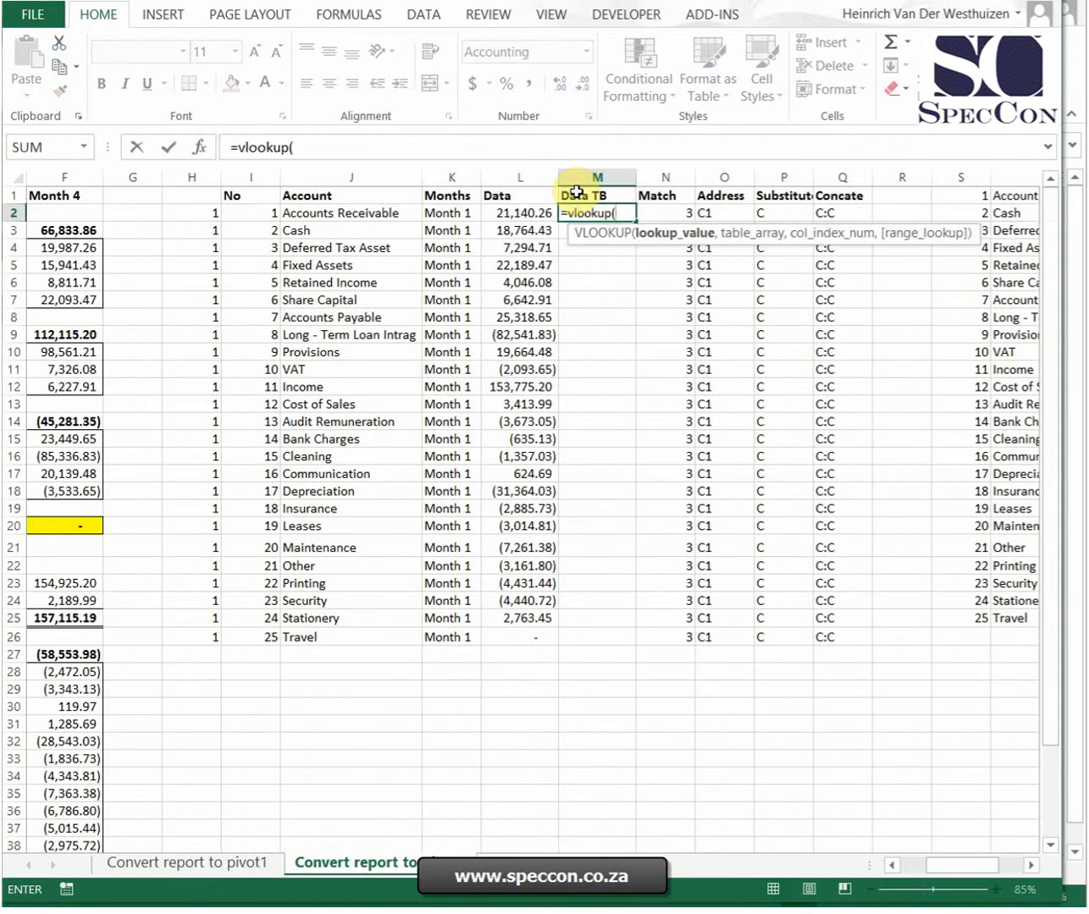
key(Left)
key(Left)
key(Left)
key(Left)
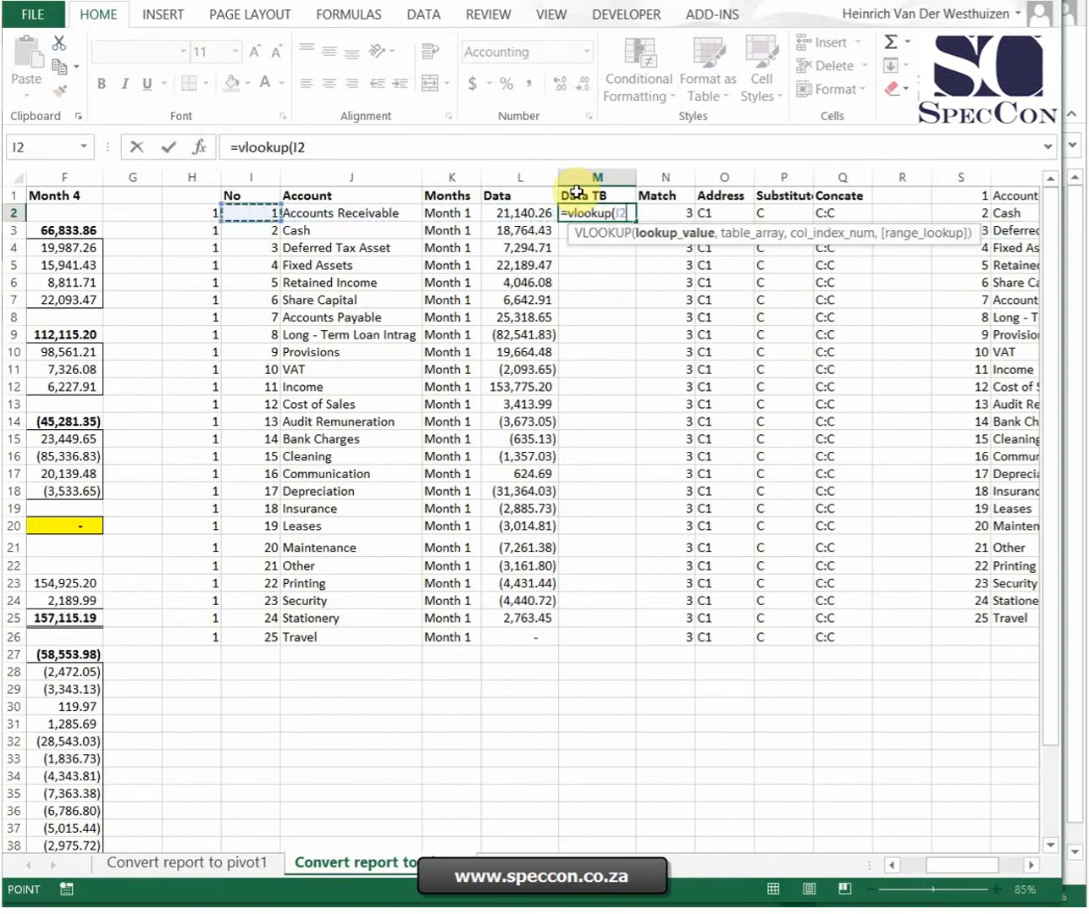
text(,)
mouse_move(963, 177)
mouse_down()
mouse_move(1054, 185)
mouse_move(975, 192)
mouse_up()
text(,3,)
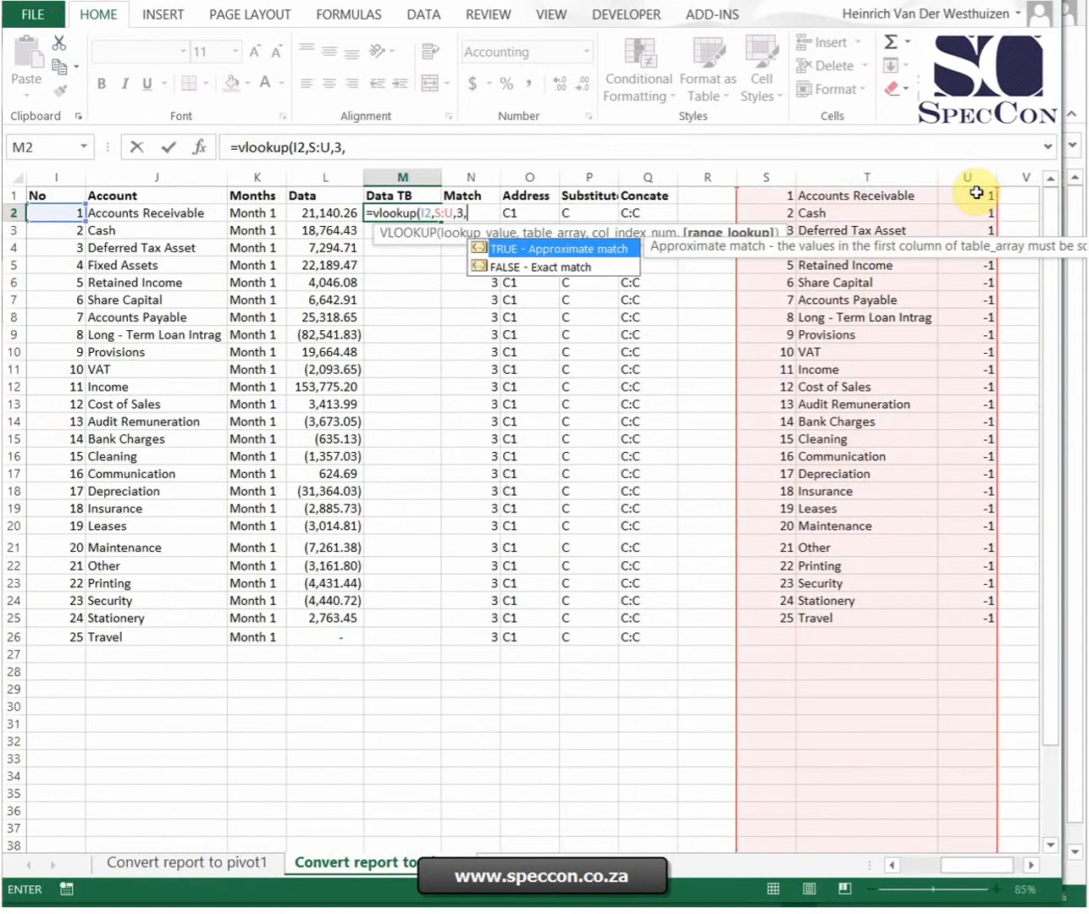
text(0))
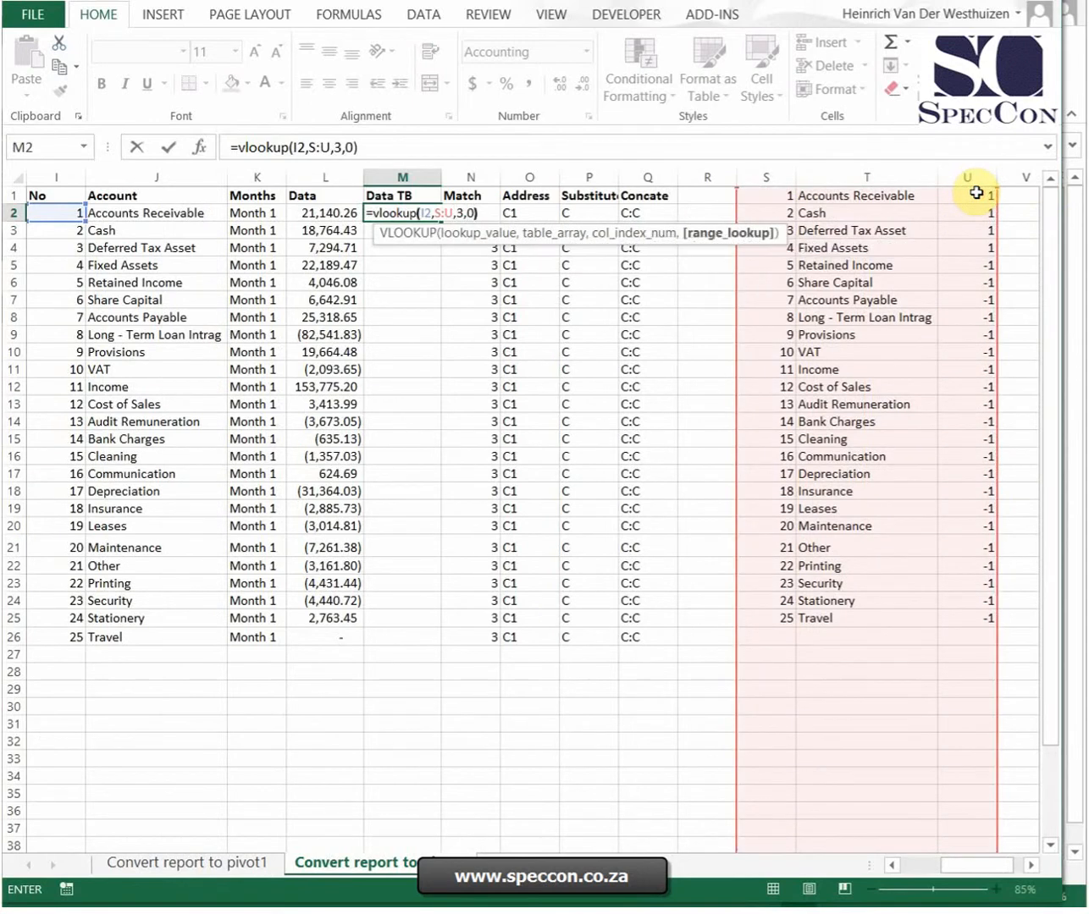
key(Return)
key(Up)
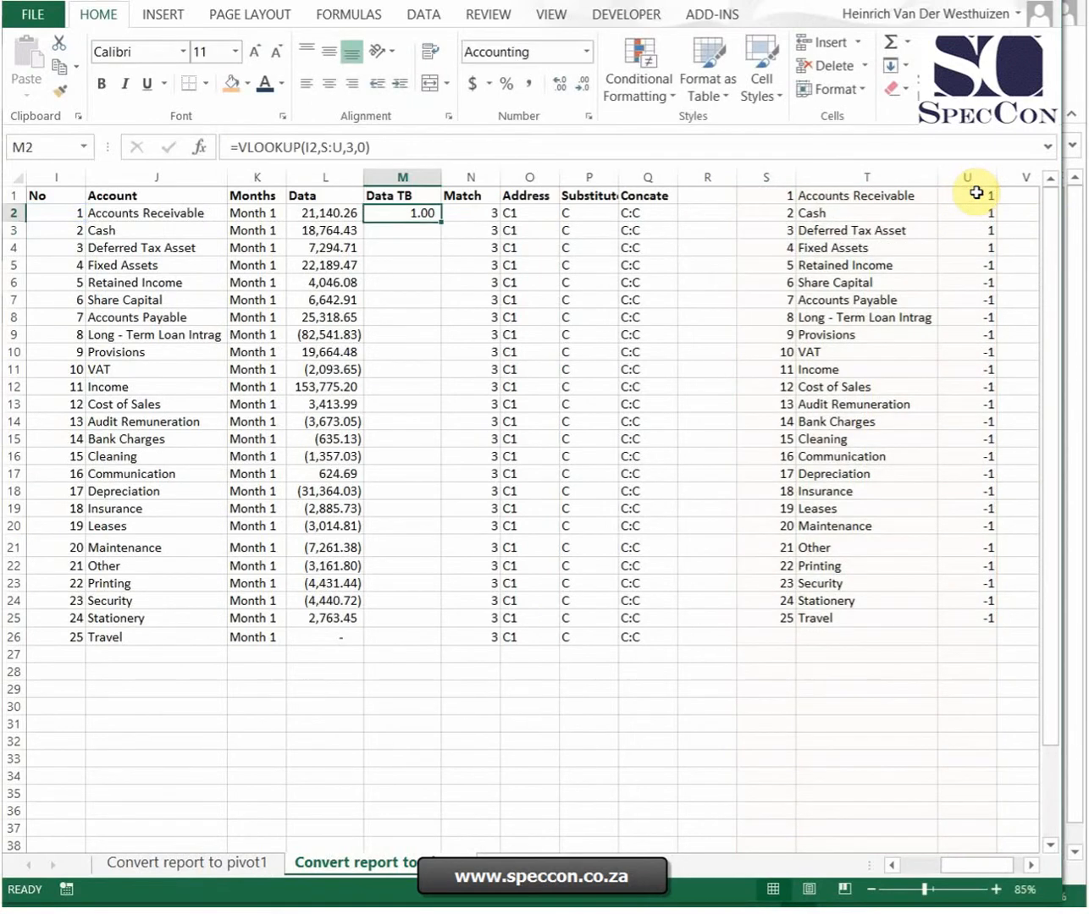
double_click(441, 221)
click(426, 215)
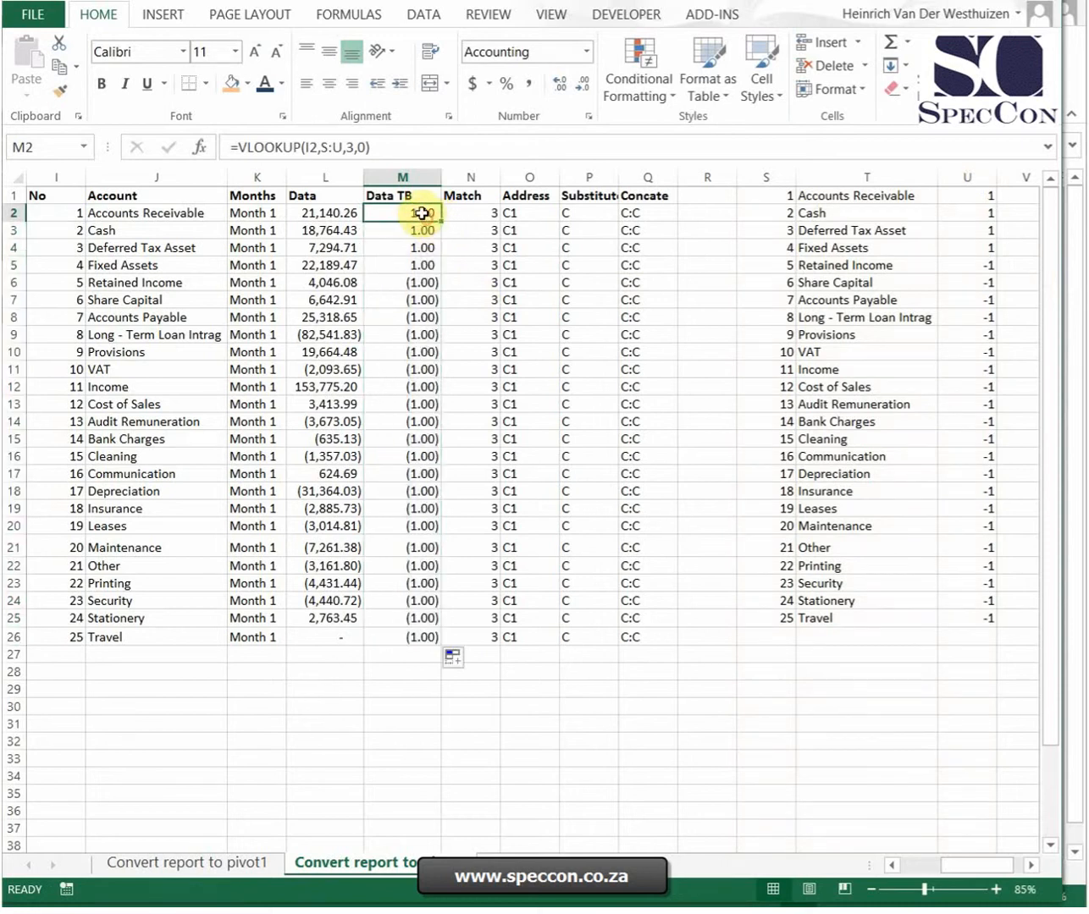
- Insert another column before Match and copy the Data TB heading from M1 into N1
right_click(490, 177)
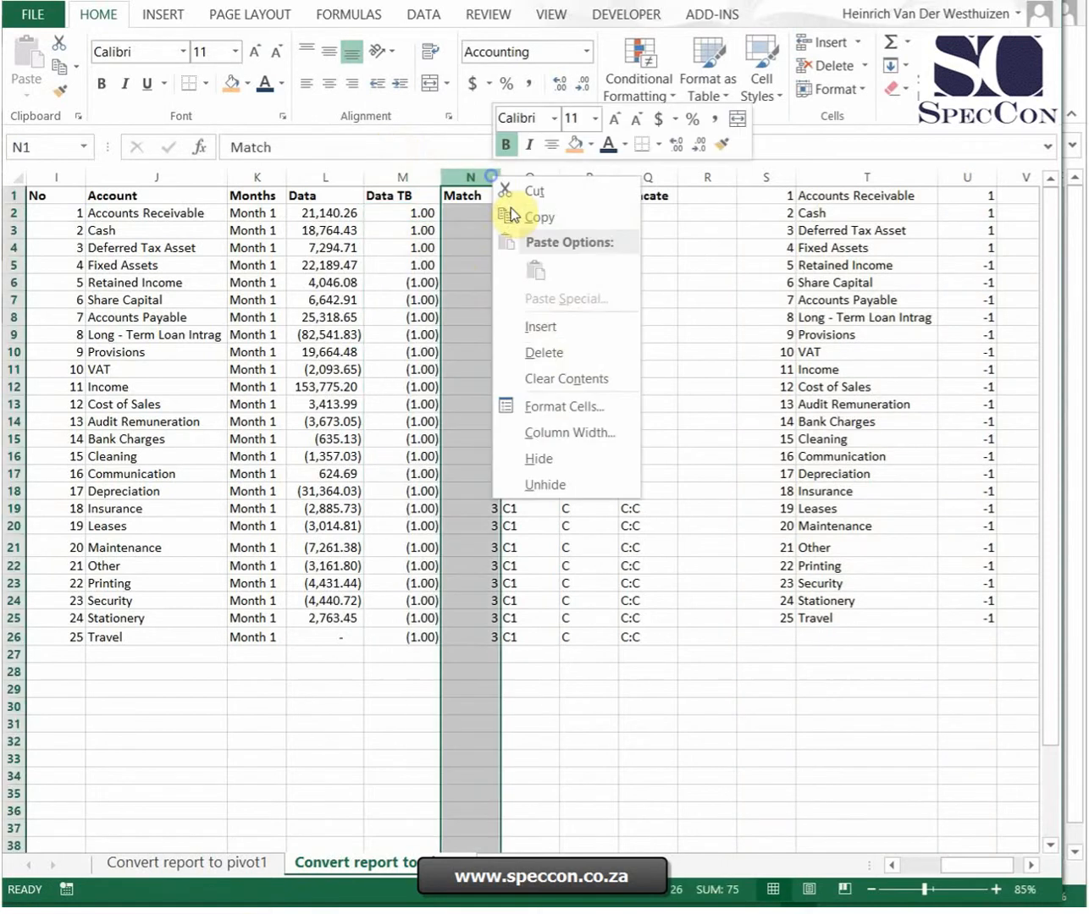
click(559, 327)
click(416, 191)
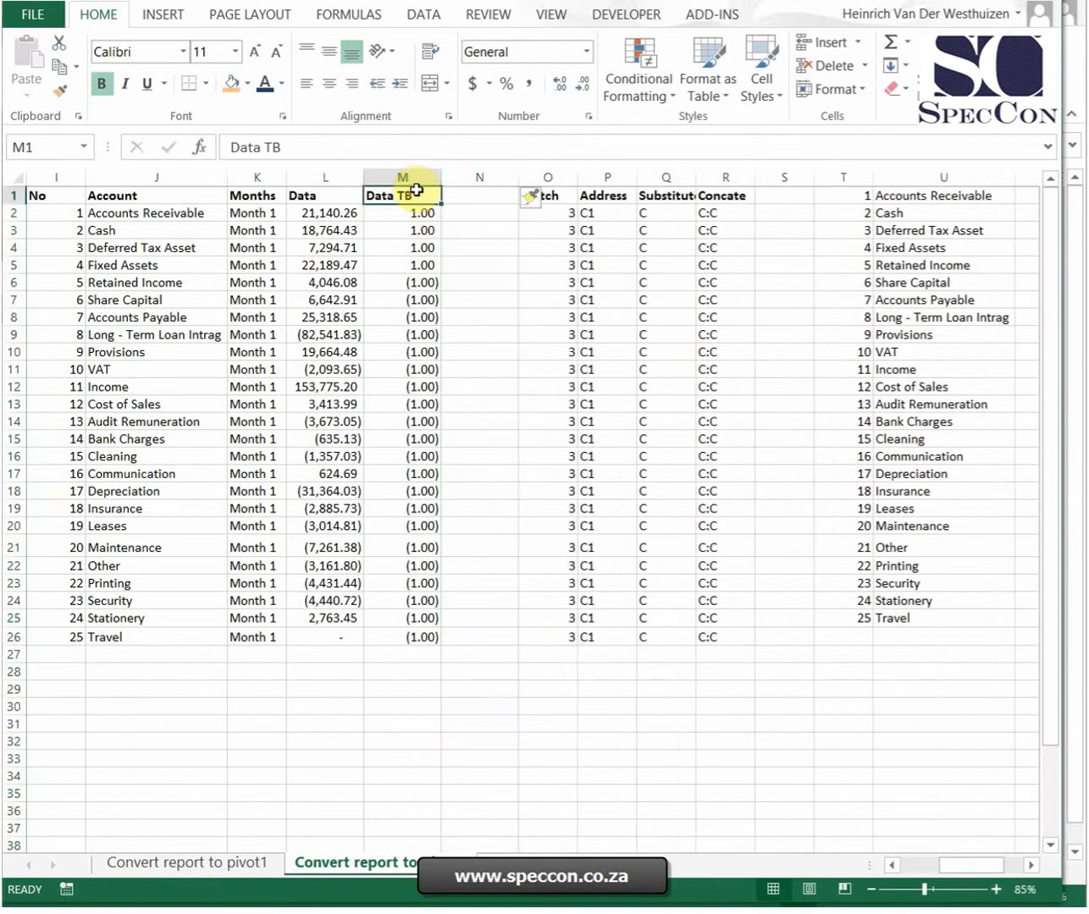
key(ctrl+c)
key(Right)
key(ctrl+v)
- Change the heading in M1 to Sign
key(Left)
text(Sing)
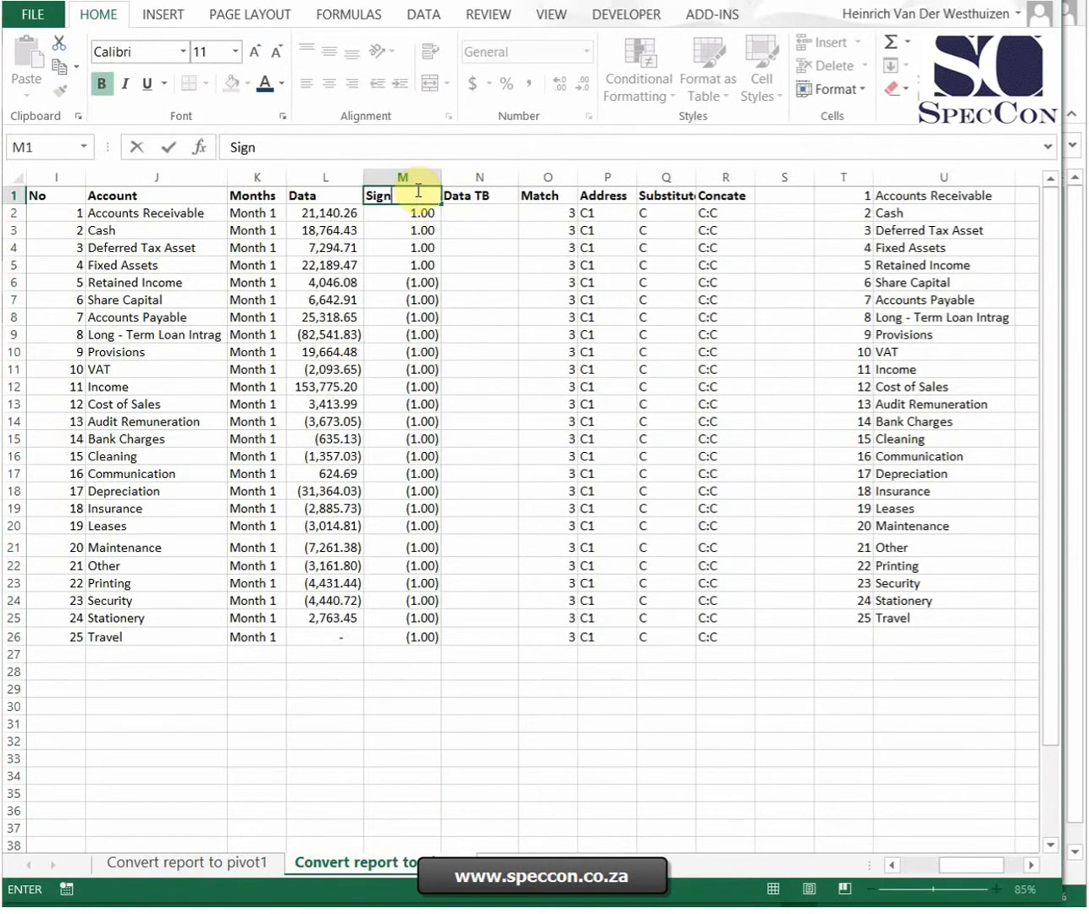
key(Return)
- Enter =L2*M2 in N2 to multiply the data by its sign, and fill it down to N26
key(Right)
text(=)
key(Left)
key(Left)
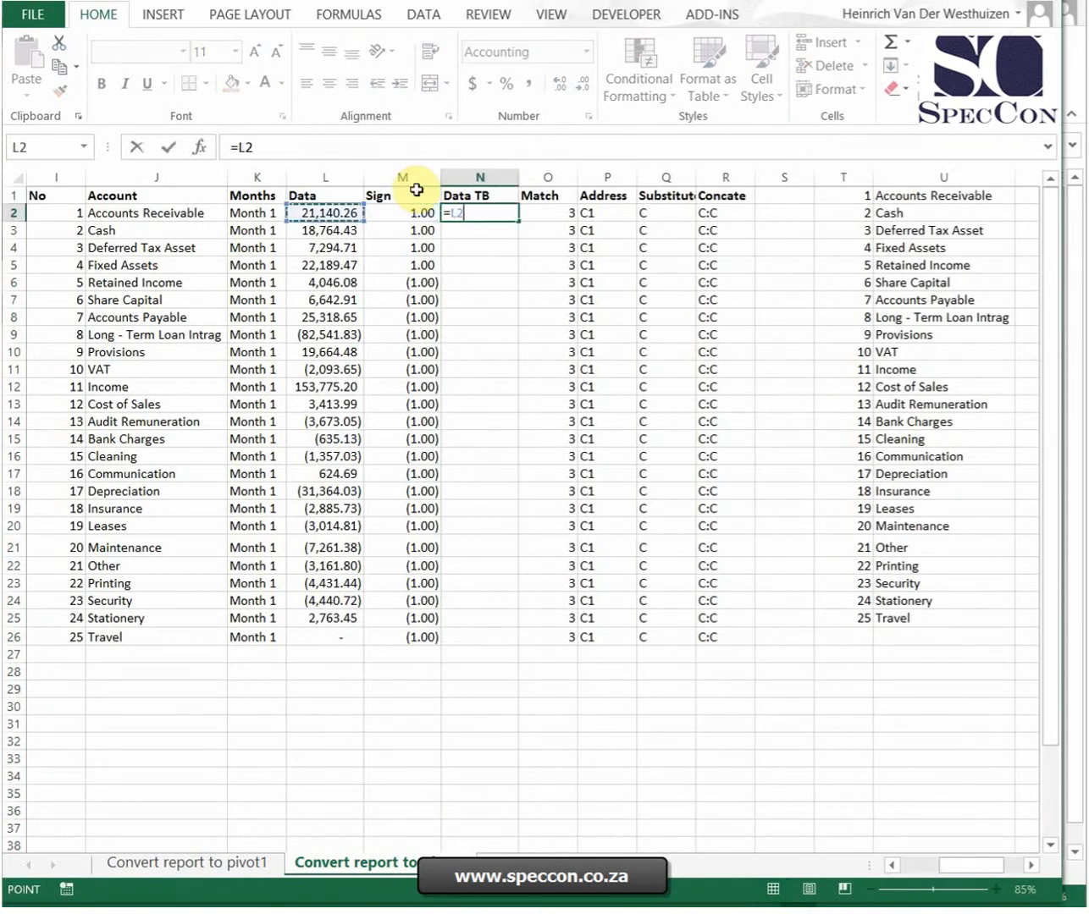
text(*)
key(Left)
key(Return)
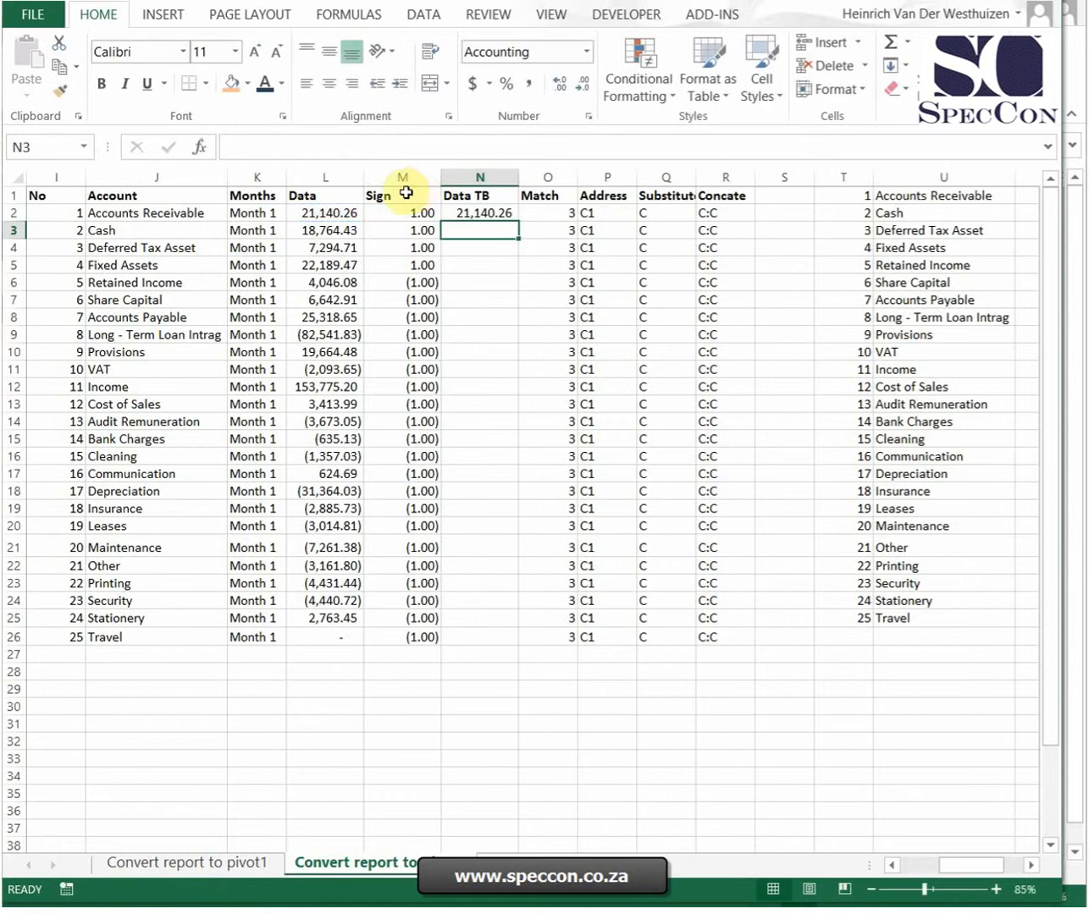
click(500, 214)
double_click(517, 220)
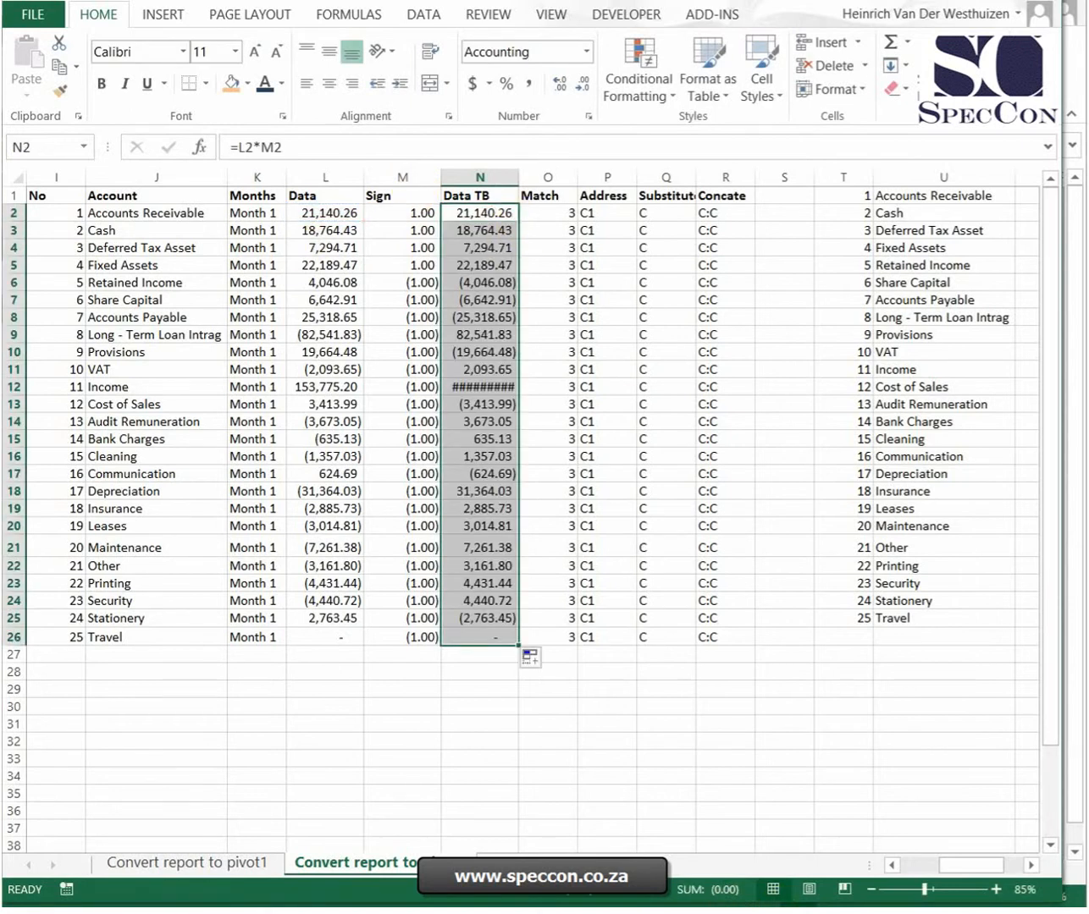
- Autofit the width of the Data TB column to its longest value
mouse_move(951, 865)
mouse_down()
mouse_move(917, 868)
mouse_move(964, 867)
mouse_up()
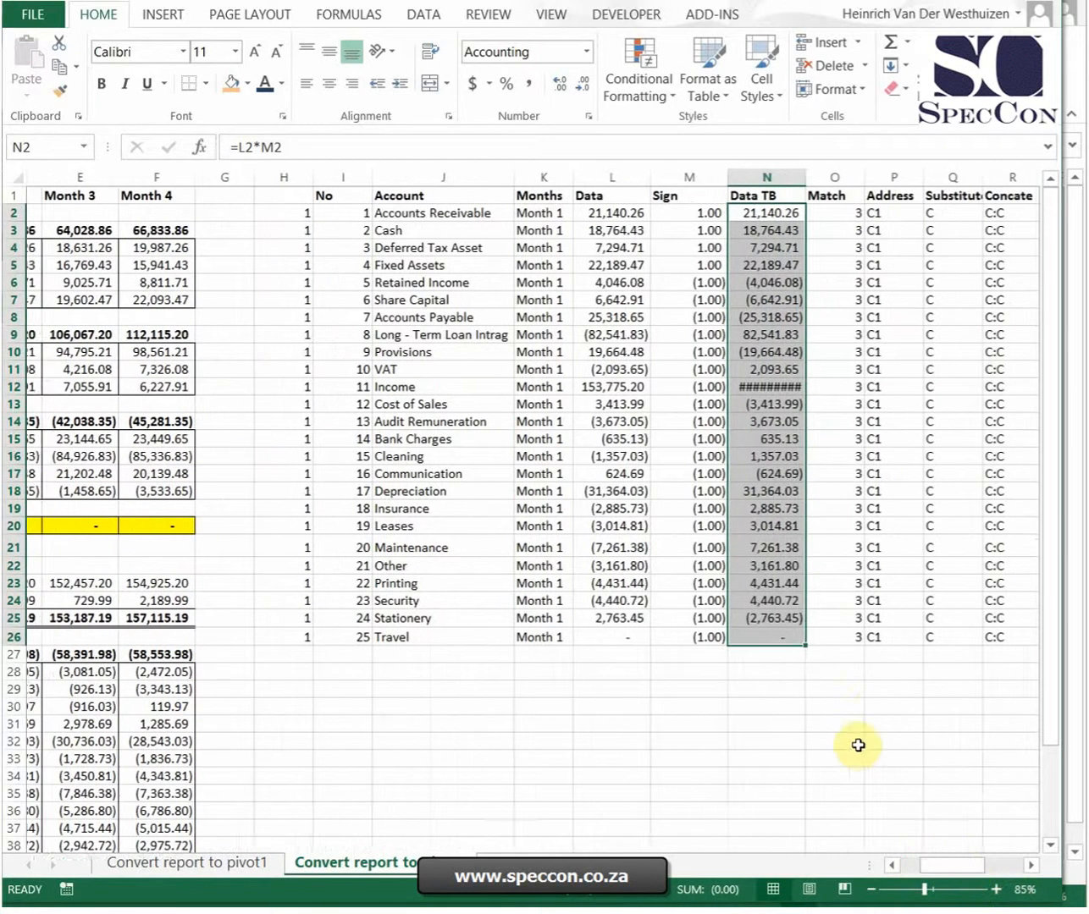
double_click(791, 177)
scroll(772, 434, down, 3)
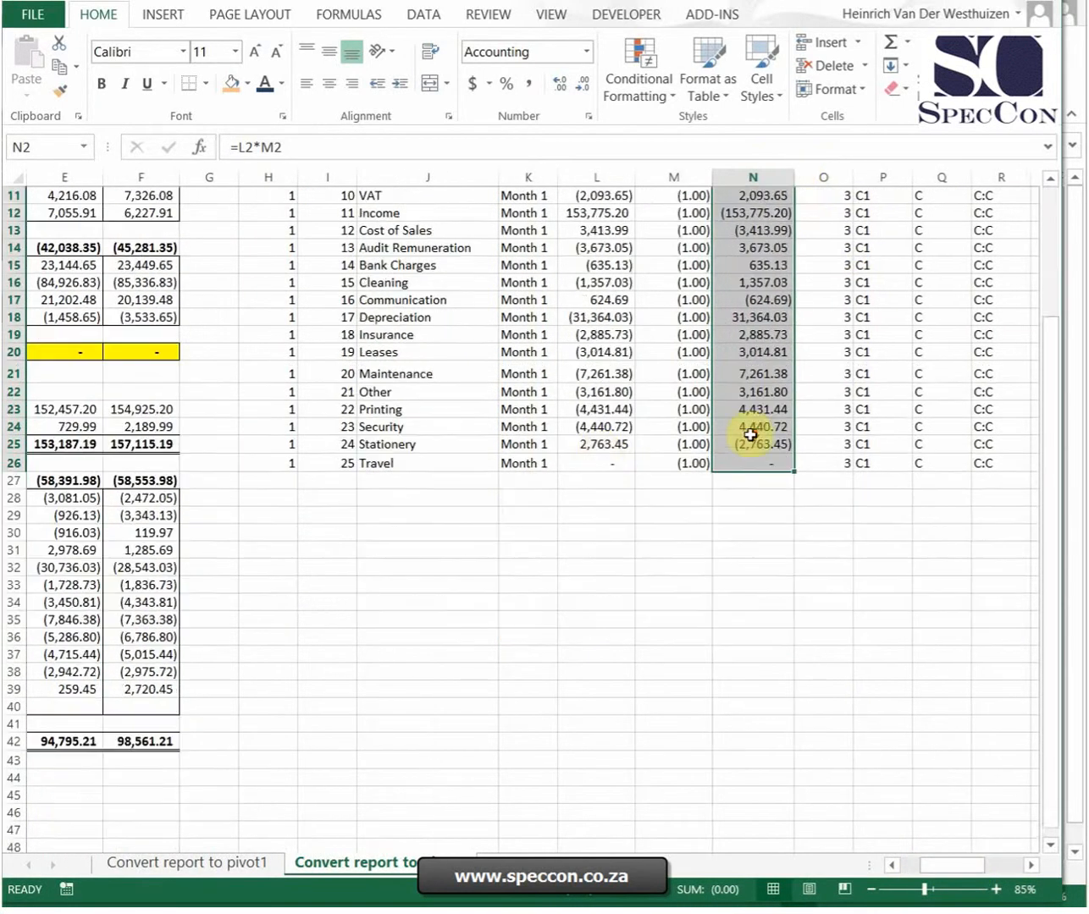
scroll(602, 489, up, 3)
- Enter =I2 in I27, below the last account number, to restart the account numbering
click(336, 655)
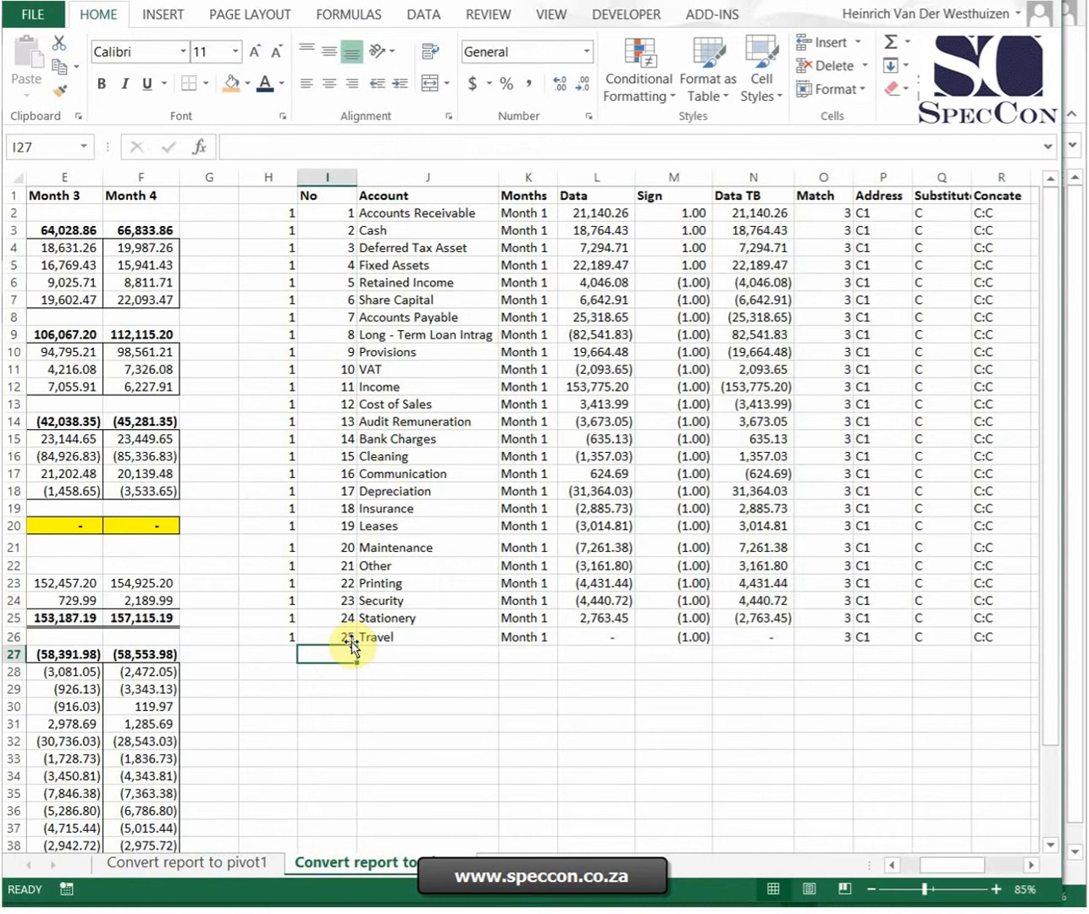
text(=)
click(346, 216)
key(Return)
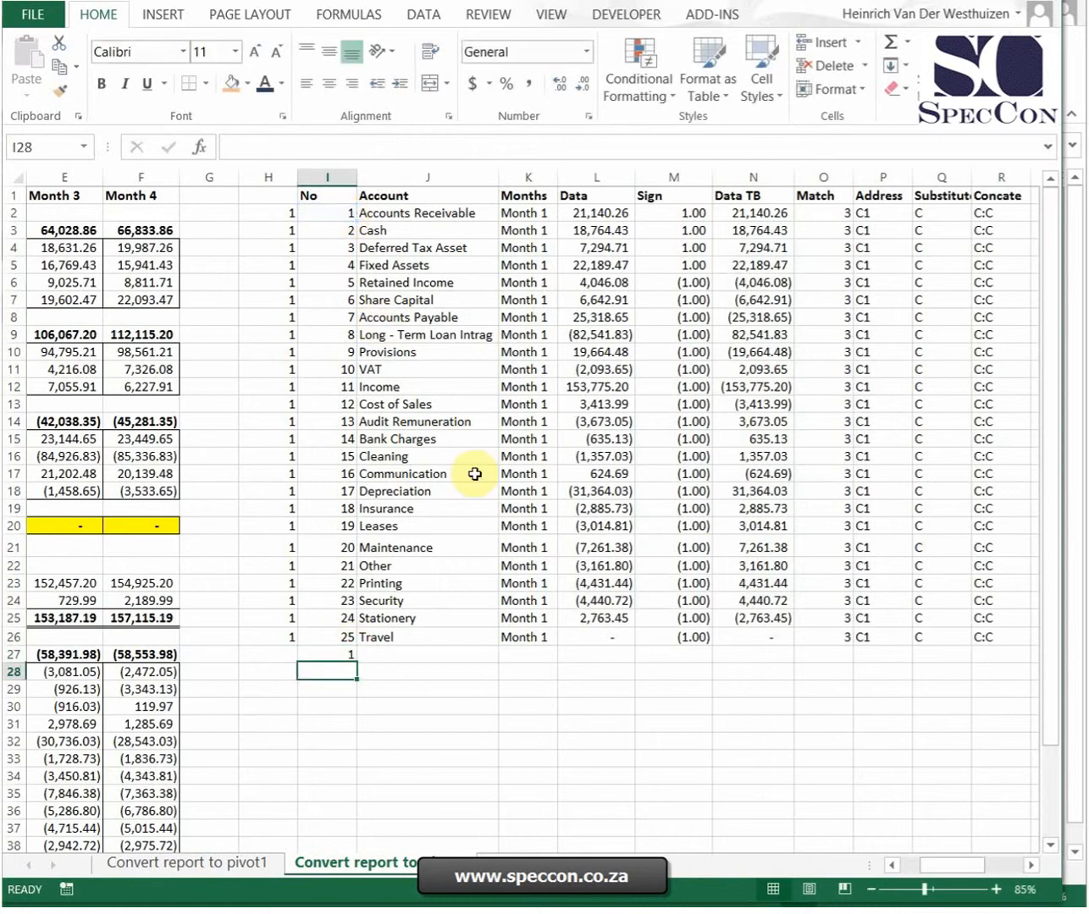
click(349, 655)
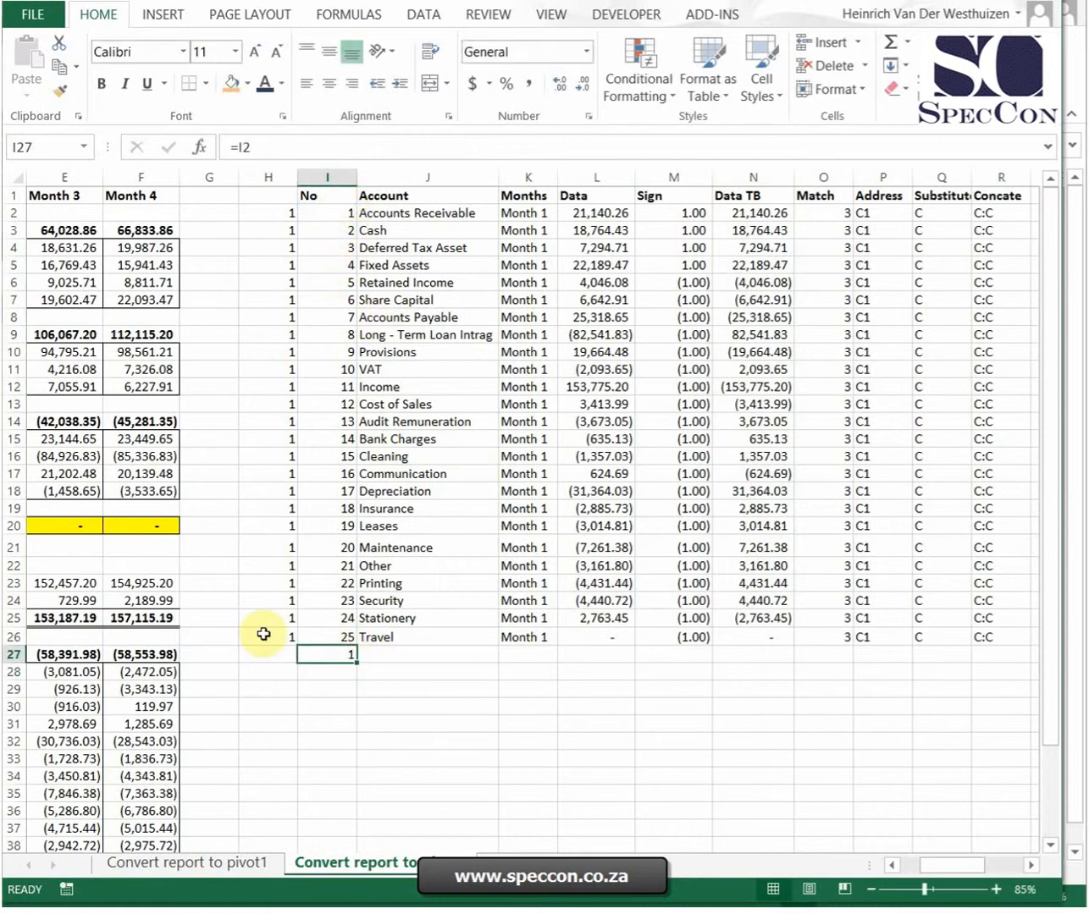
- Extend the count formula in H26 and the formulas from Account through Concate in row 26 down to row 27
click(283, 635)
drag(298, 643, 296, 663)
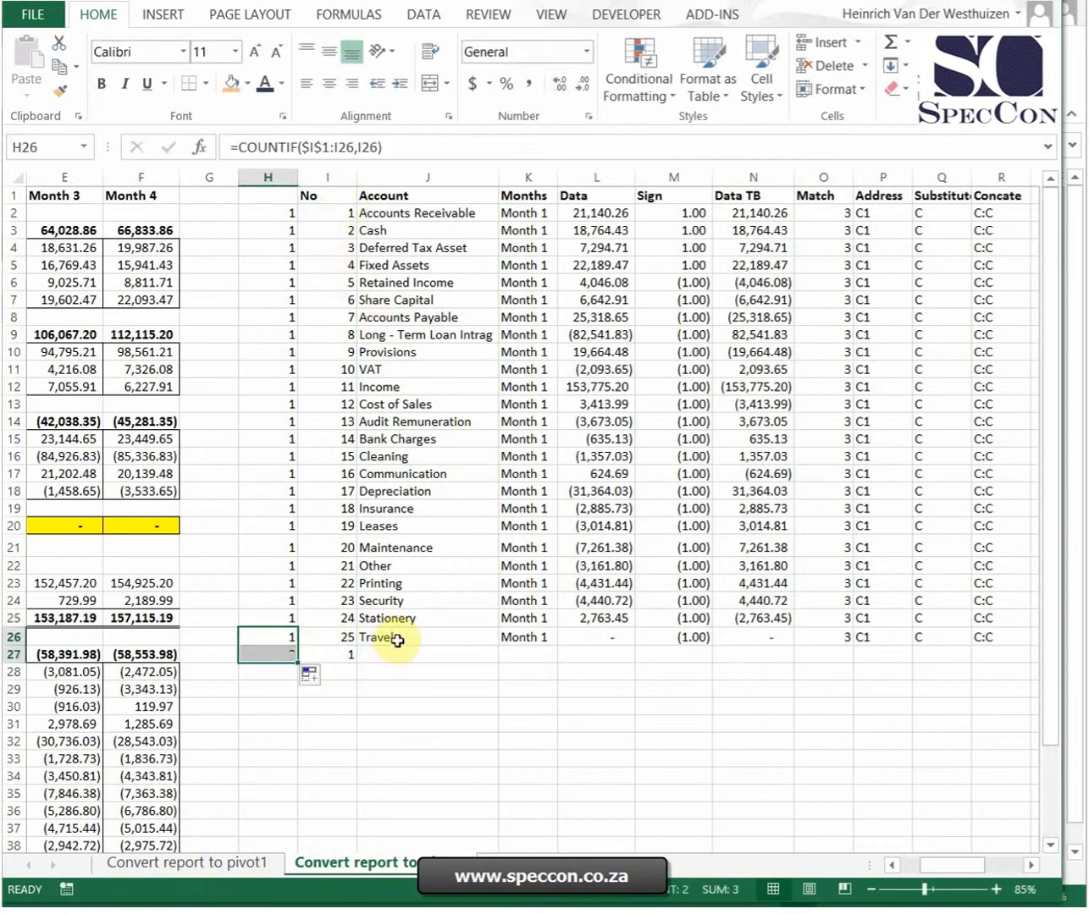
drag(396, 637, 861, 655)
click(370, 655)
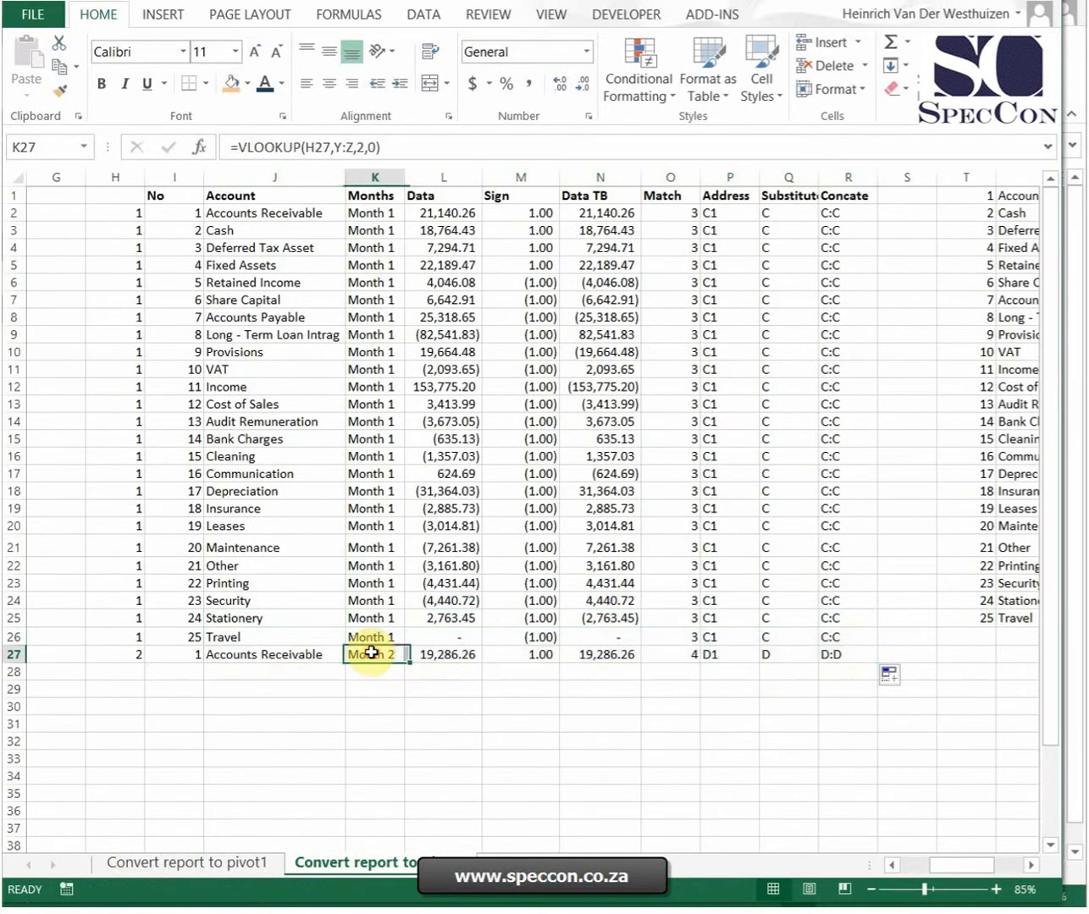
drag(130, 656, 837, 651)
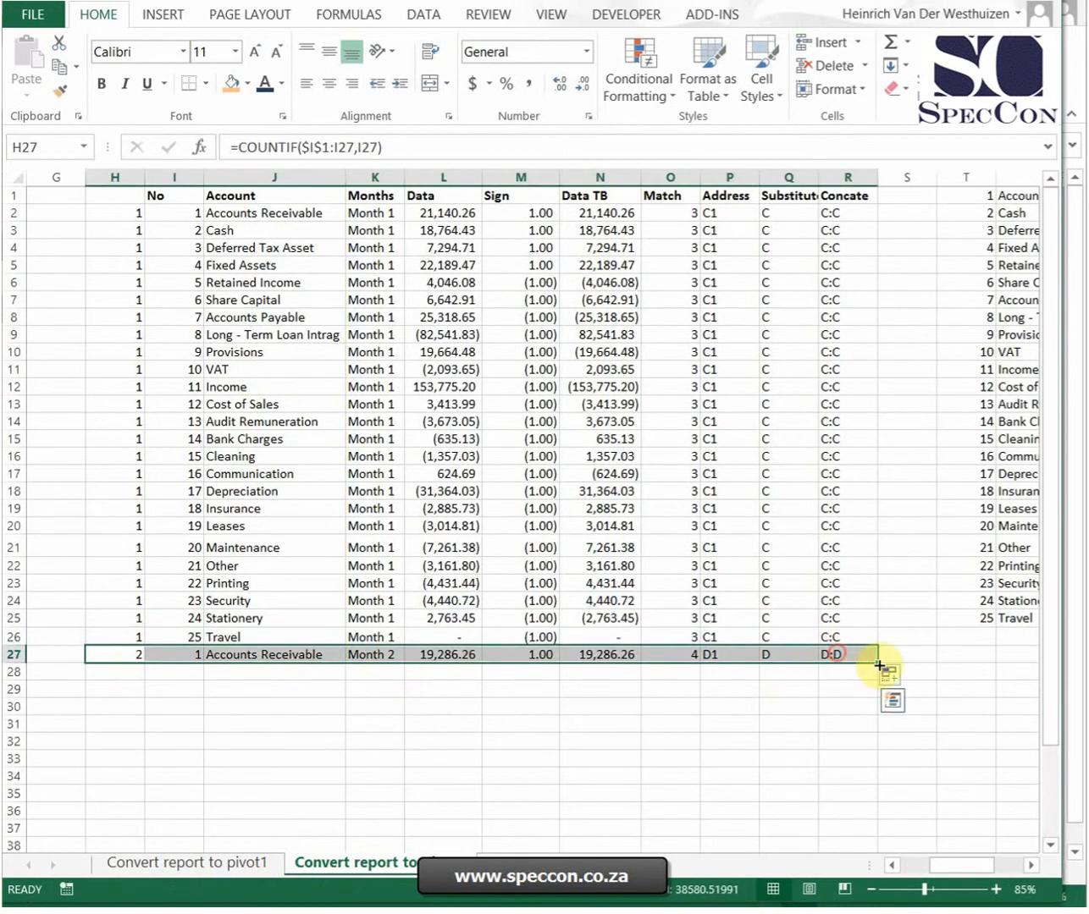
click(895, 676)
click(863, 743)
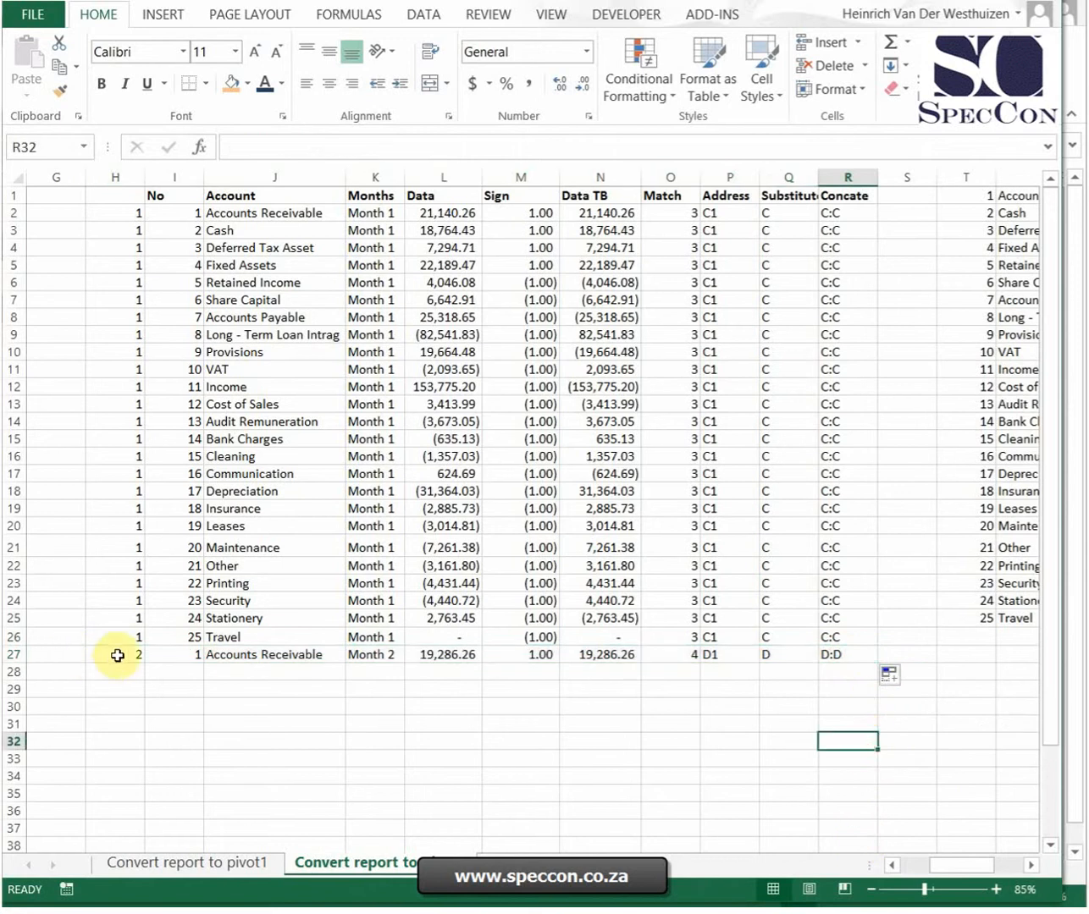
- Fill the row 27 formulas in columns H to R down to row 192 and clear the surplus rows from row 102 down
drag(116, 654, 818, 700)
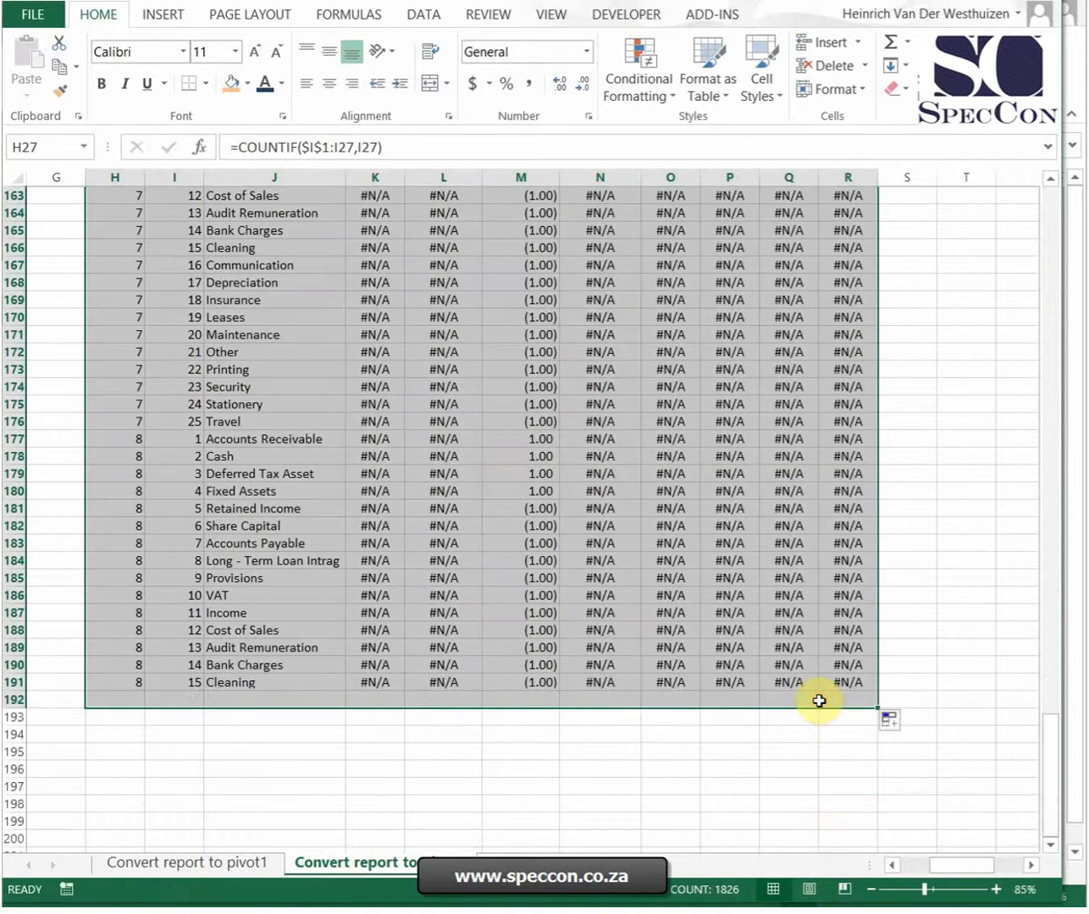
scroll(817, 700, up, 20)
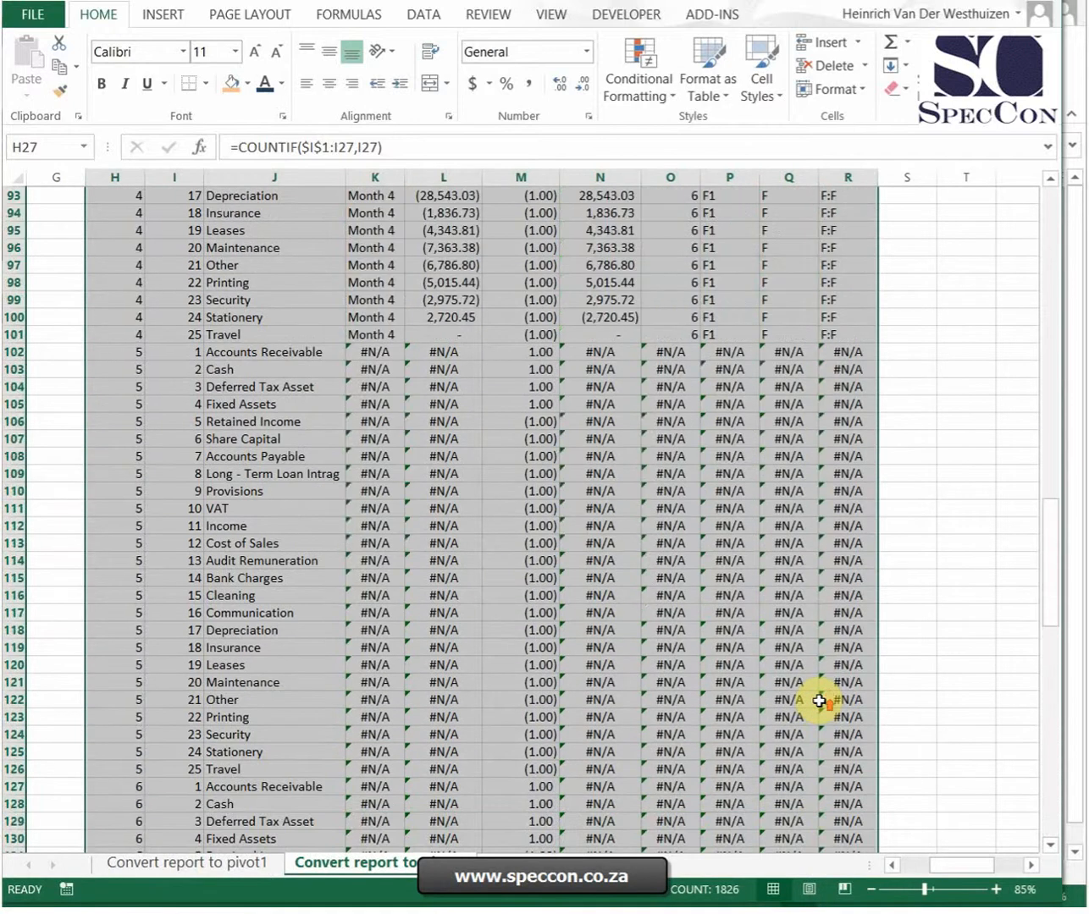
scroll(819, 700, down, 3)
drag(133, 612, 857, 816)
key(Delete)
scroll(974, 525, up, 20)
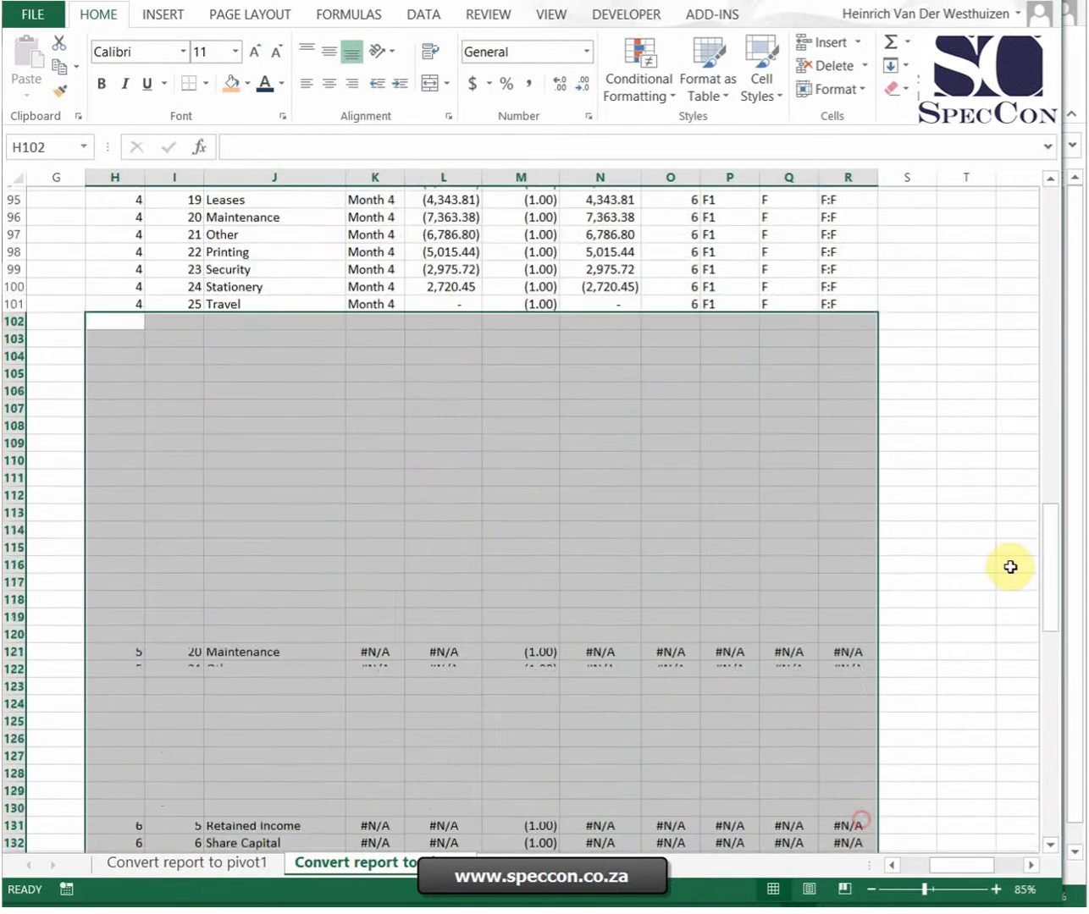
- Check the sum of the whole Data TB column
scroll(846, 381, up, 2)
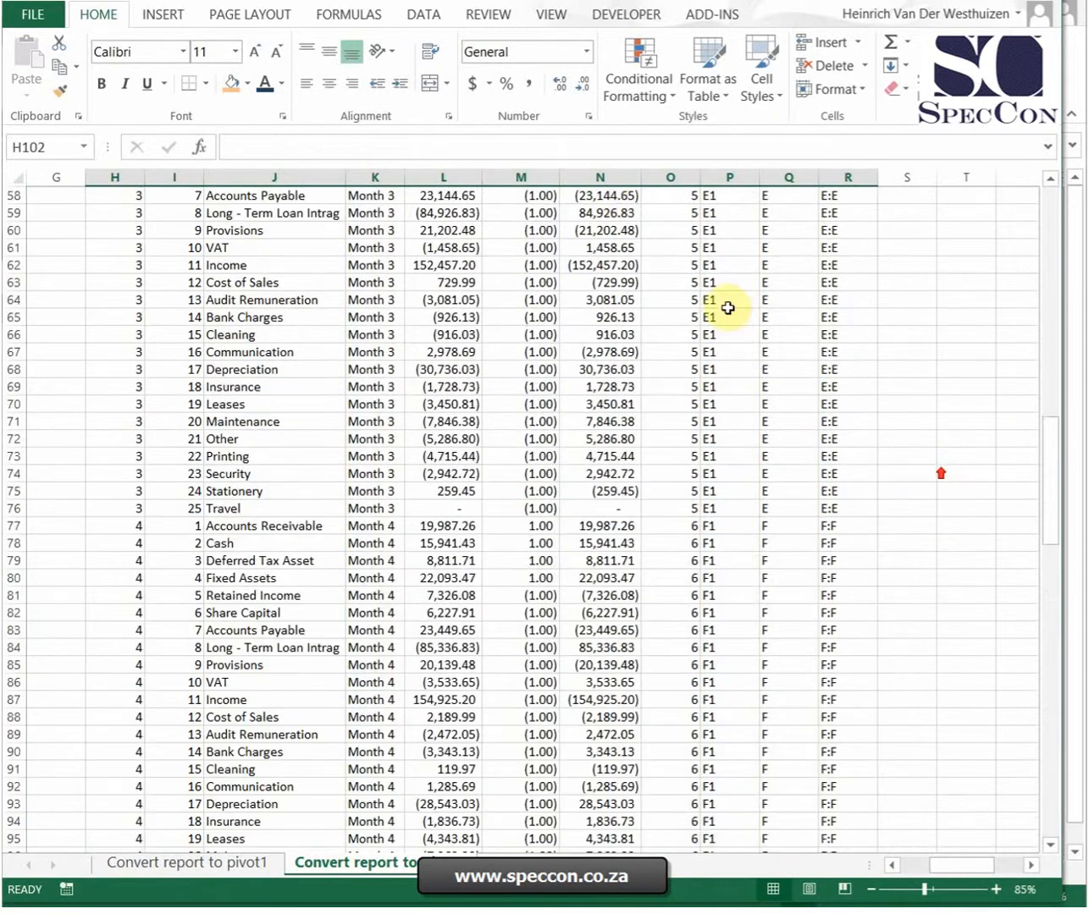
click(603, 176)
scroll(913, 661, up, 19)
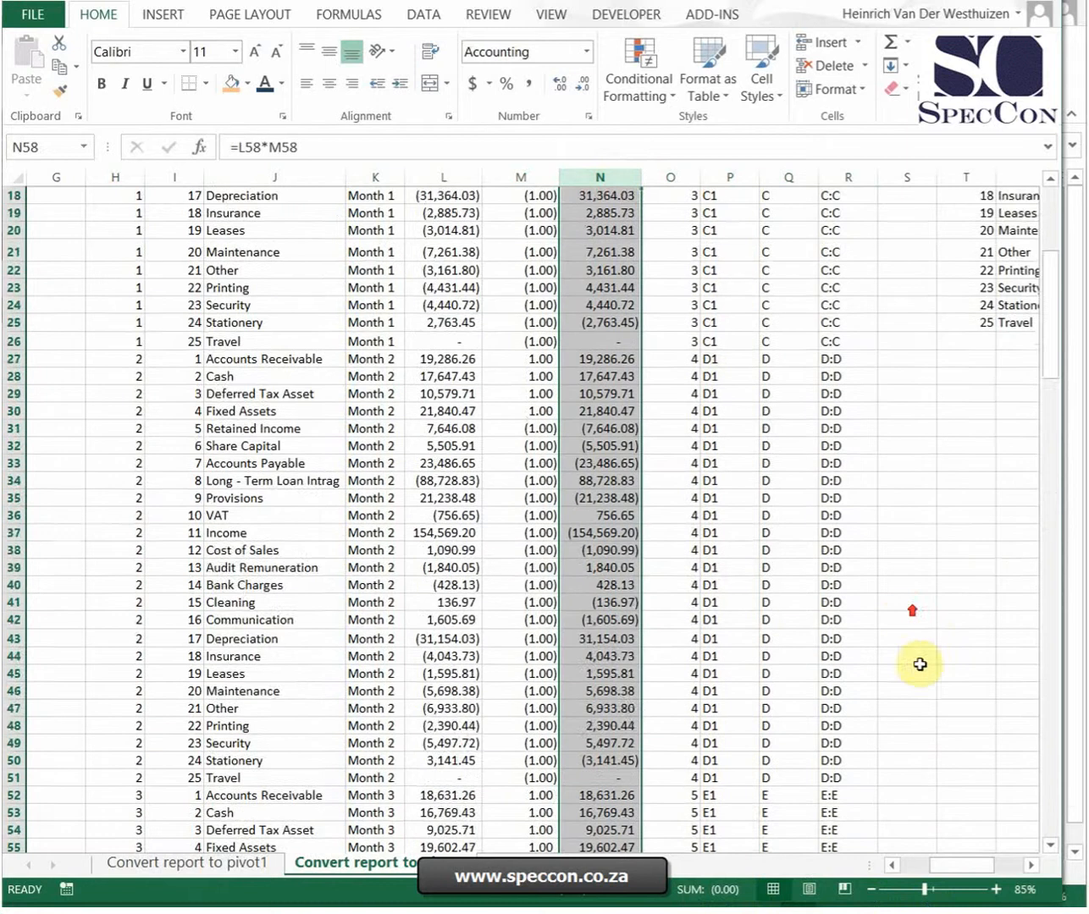
- Create a PivotTable on a new worksheet from the range I1:R101 of the Convert report to pivot2 sheet
click(332, 356)
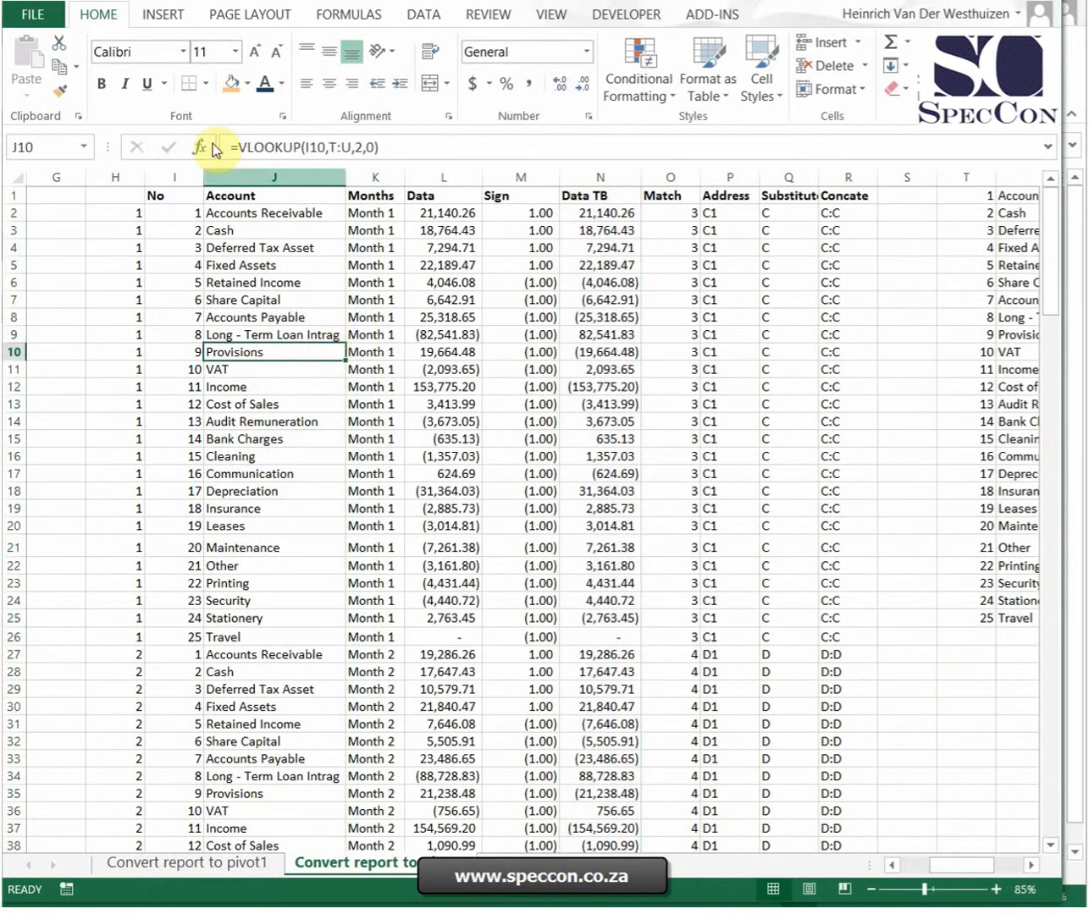
click(162, 14)
click(39, 69)
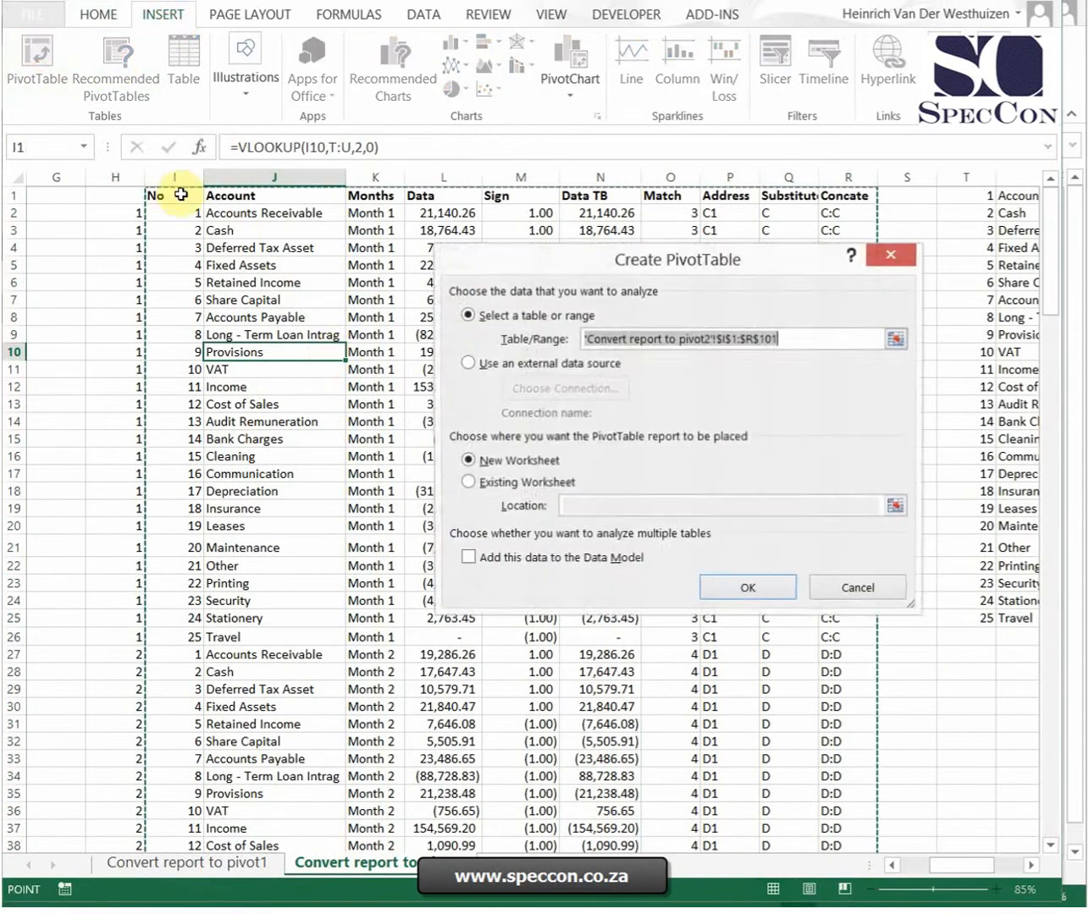
click(757, 587)
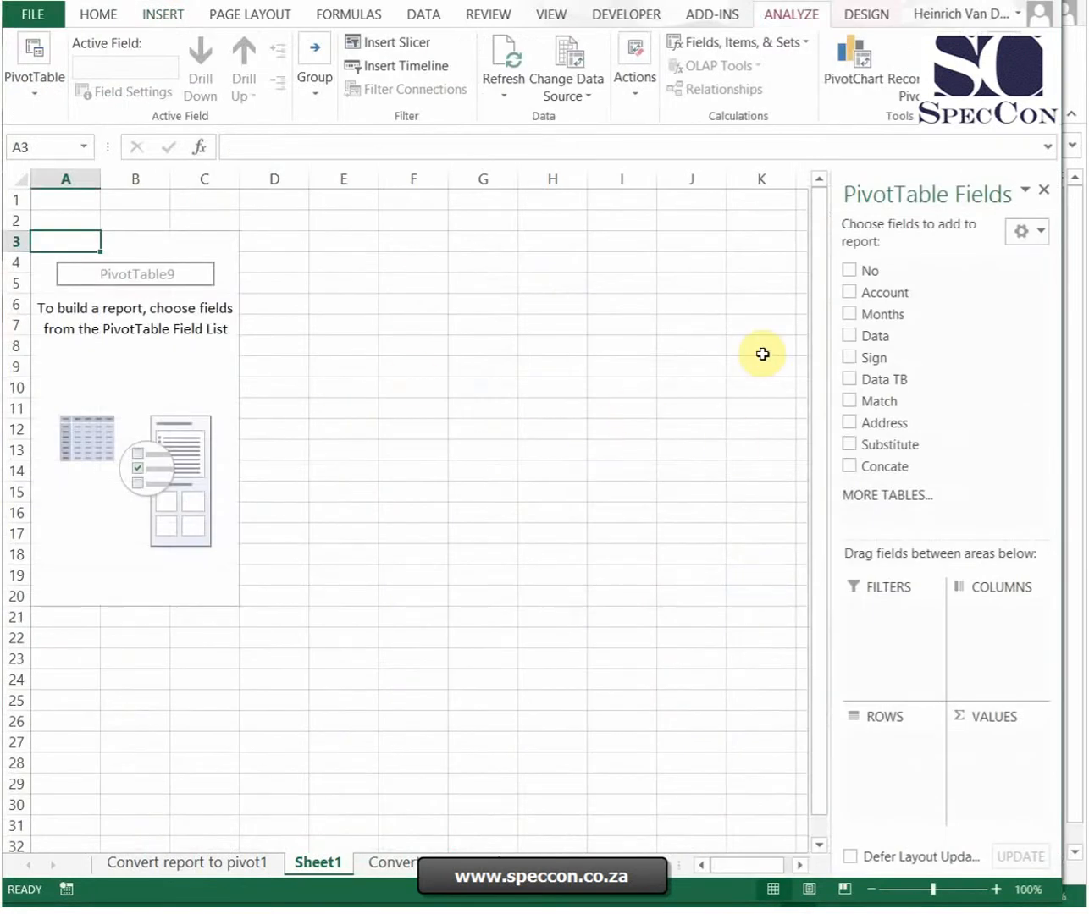
- Lay out the PivotTable with Account as rows, the sum of Data TB as values and Months as columns
click(848, 294)
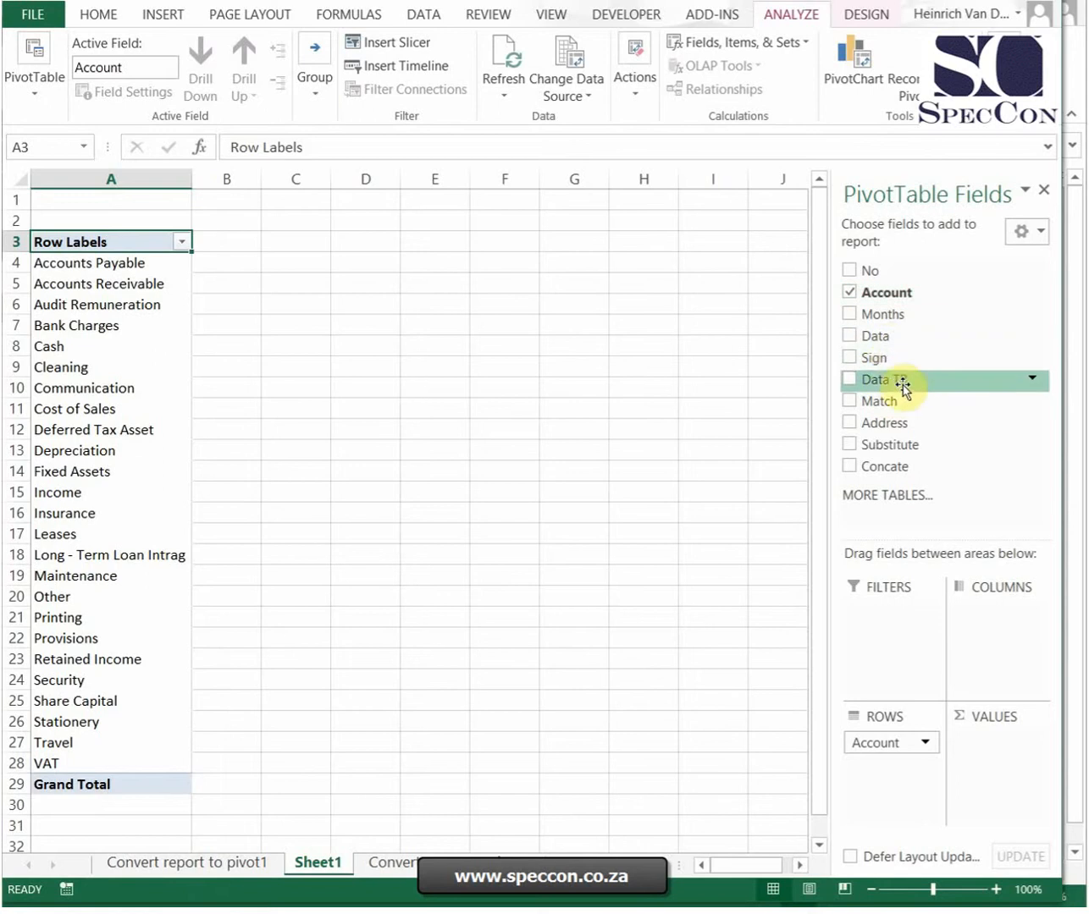
drag(892, 381, 987, 752)
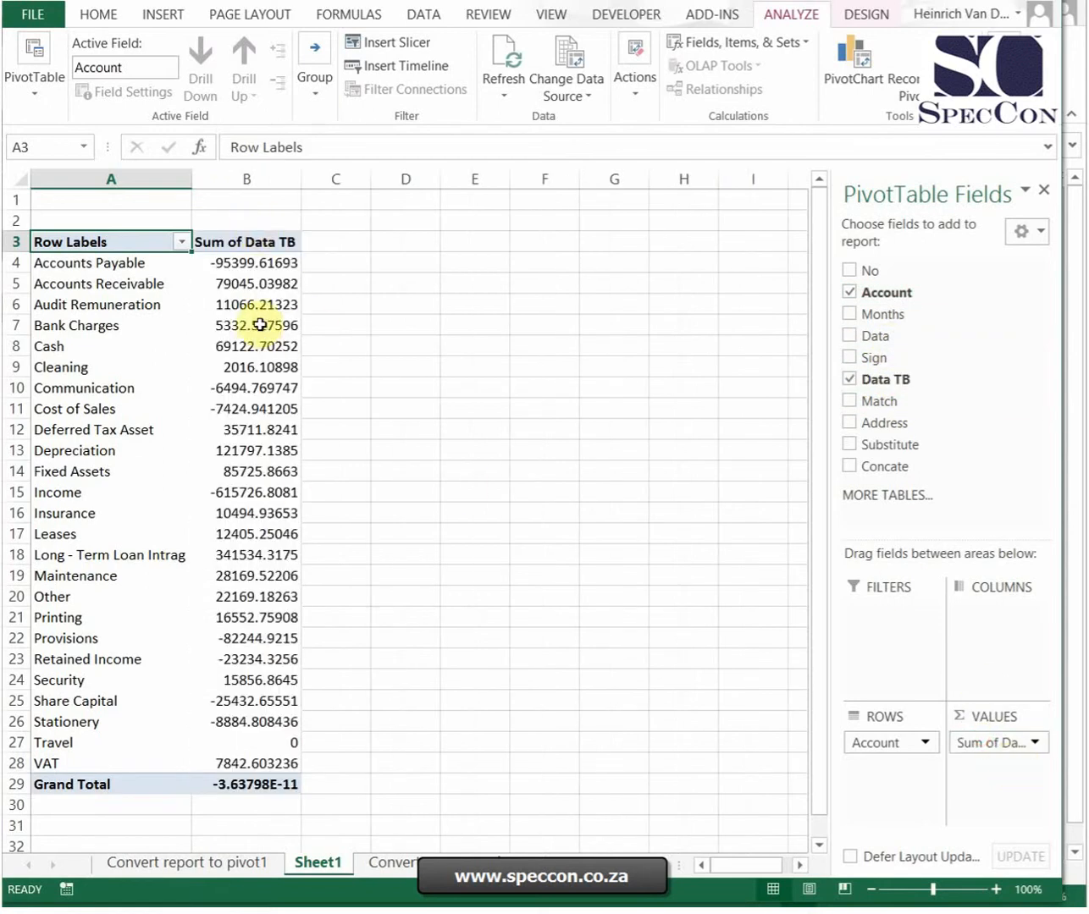
drag(906, 316, 1020, 689)
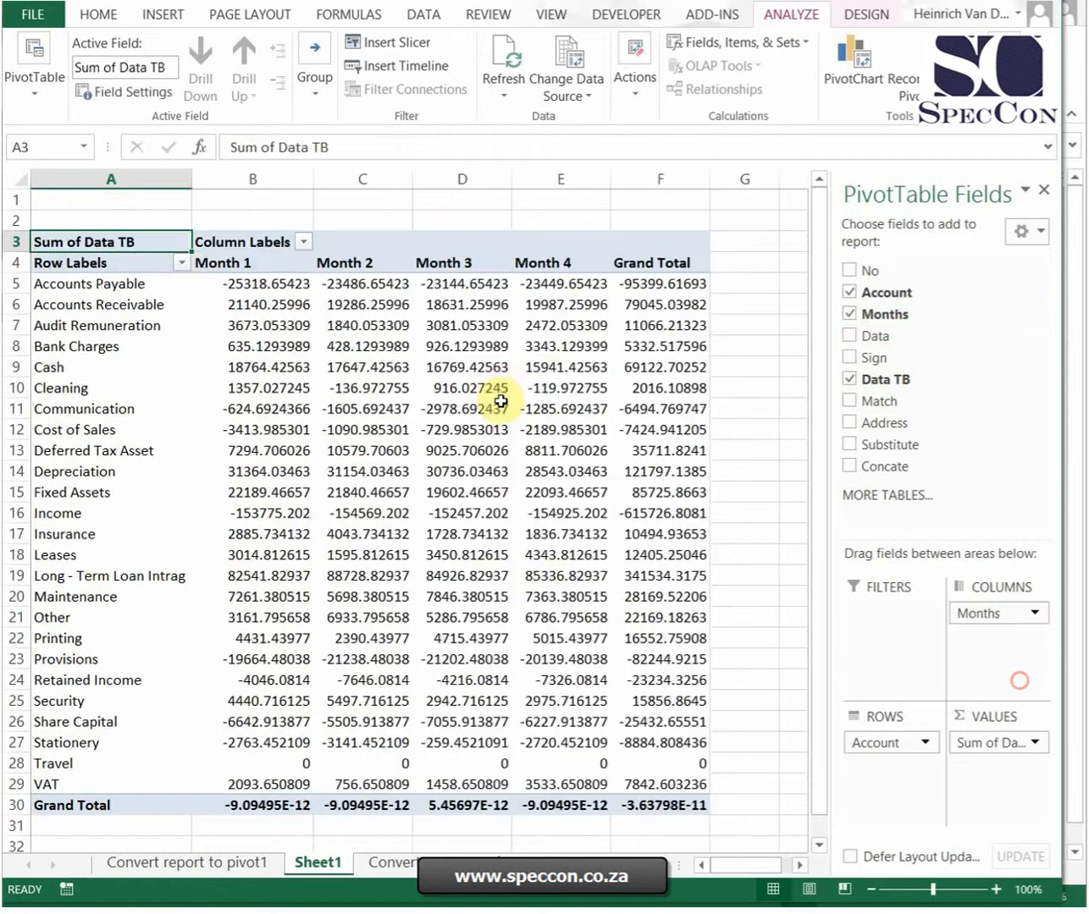
click(730, 324)
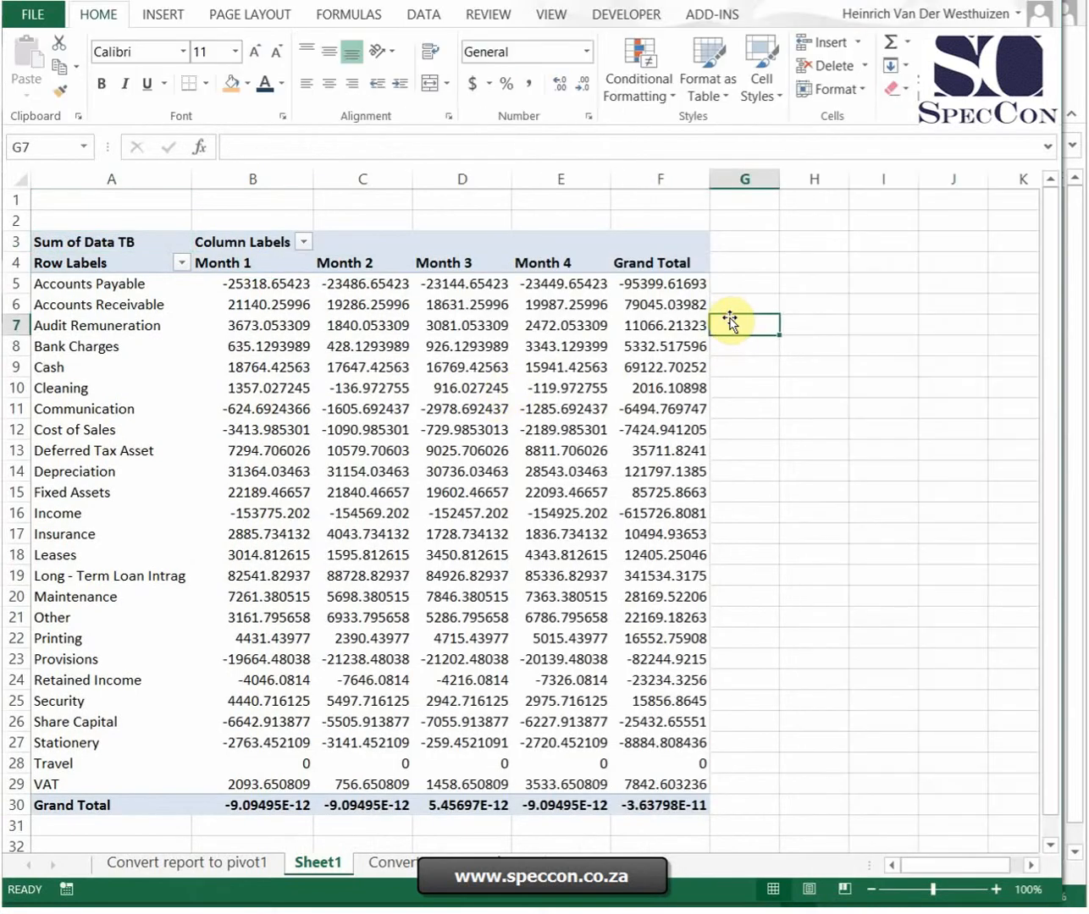
- Review the formulas in the Substitute, Months, Match, Address and Concate columns of the Convert report to pivot2 sheet
click(398, 863)
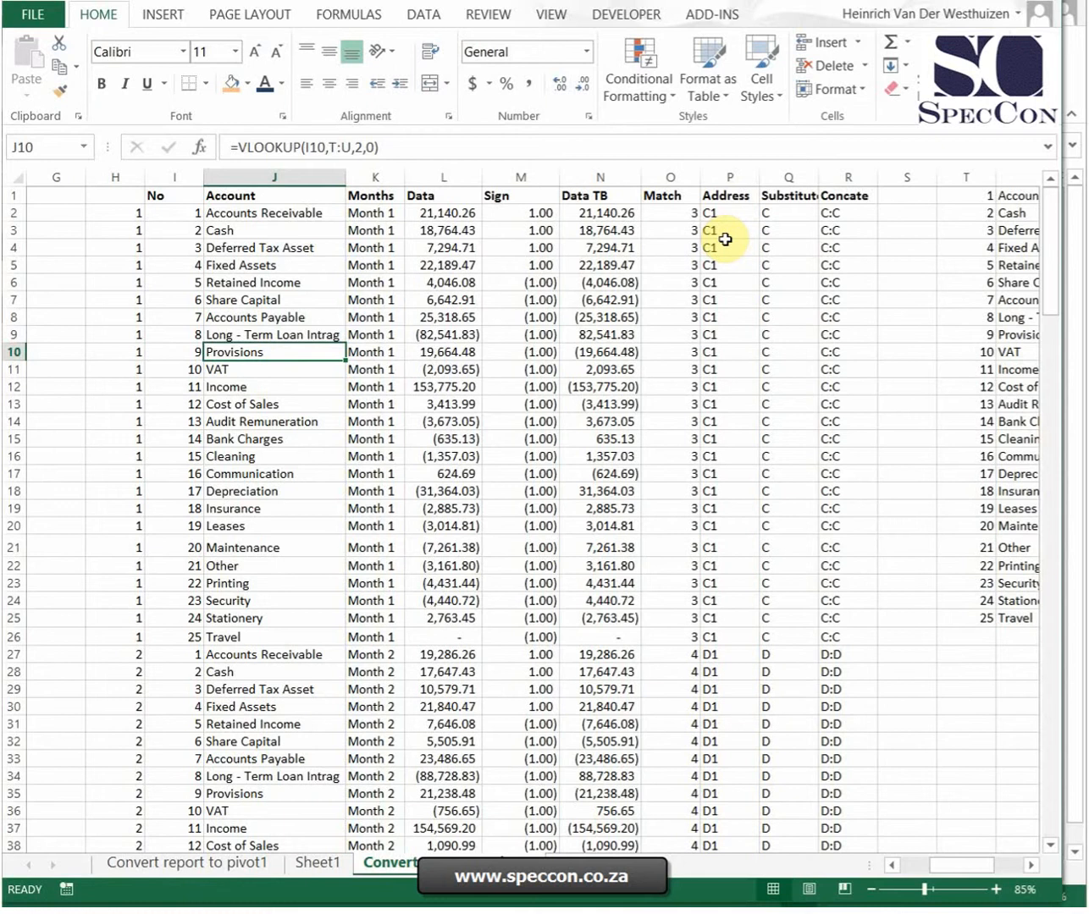
click(778, 246)
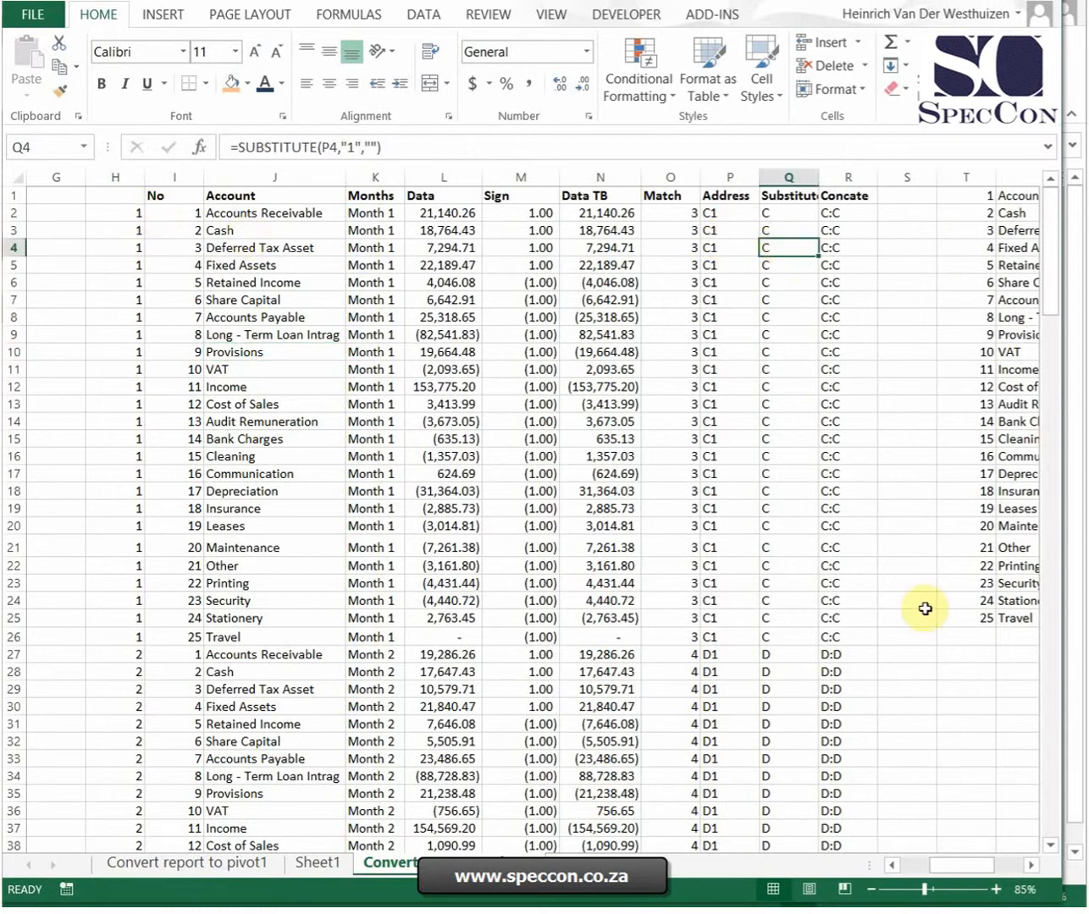
mouse_move(972, 864)
mouse_down()
mouse_move(986, 870)
mouse_move(965, 868)
mouse_up()
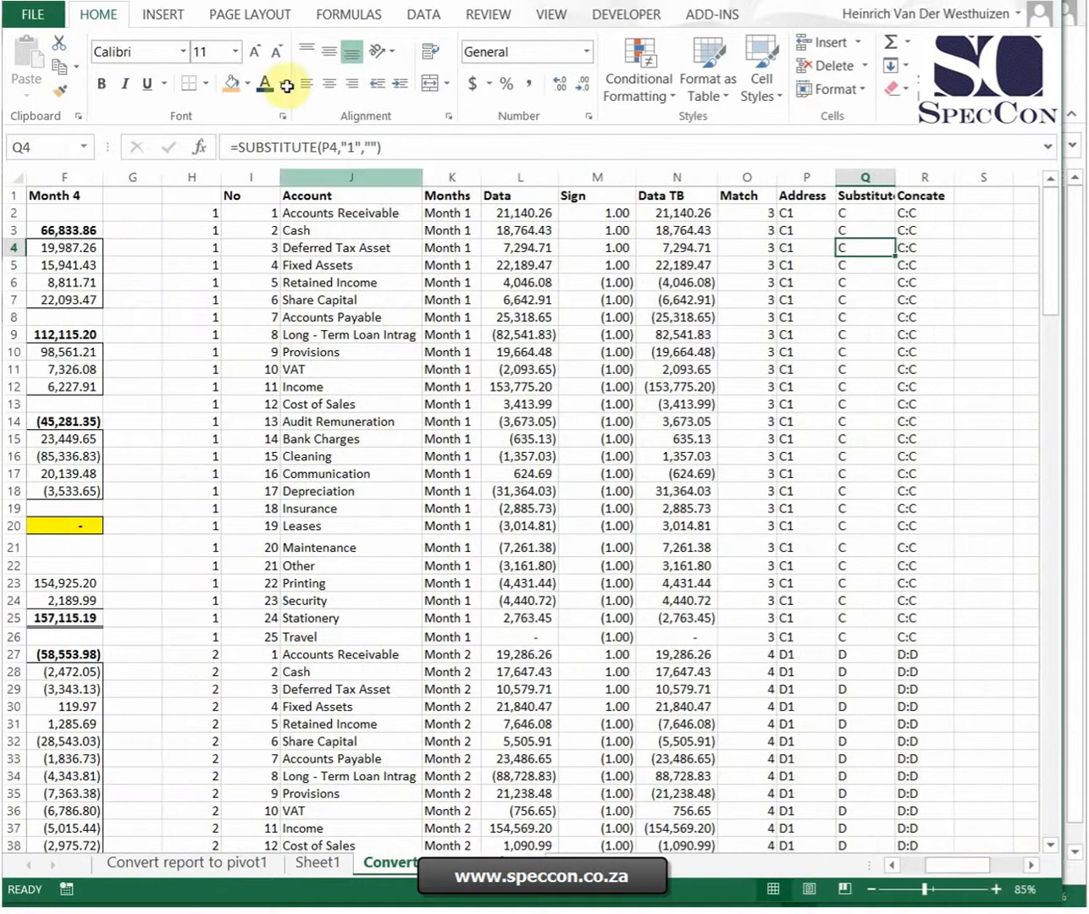
click(445, 214)
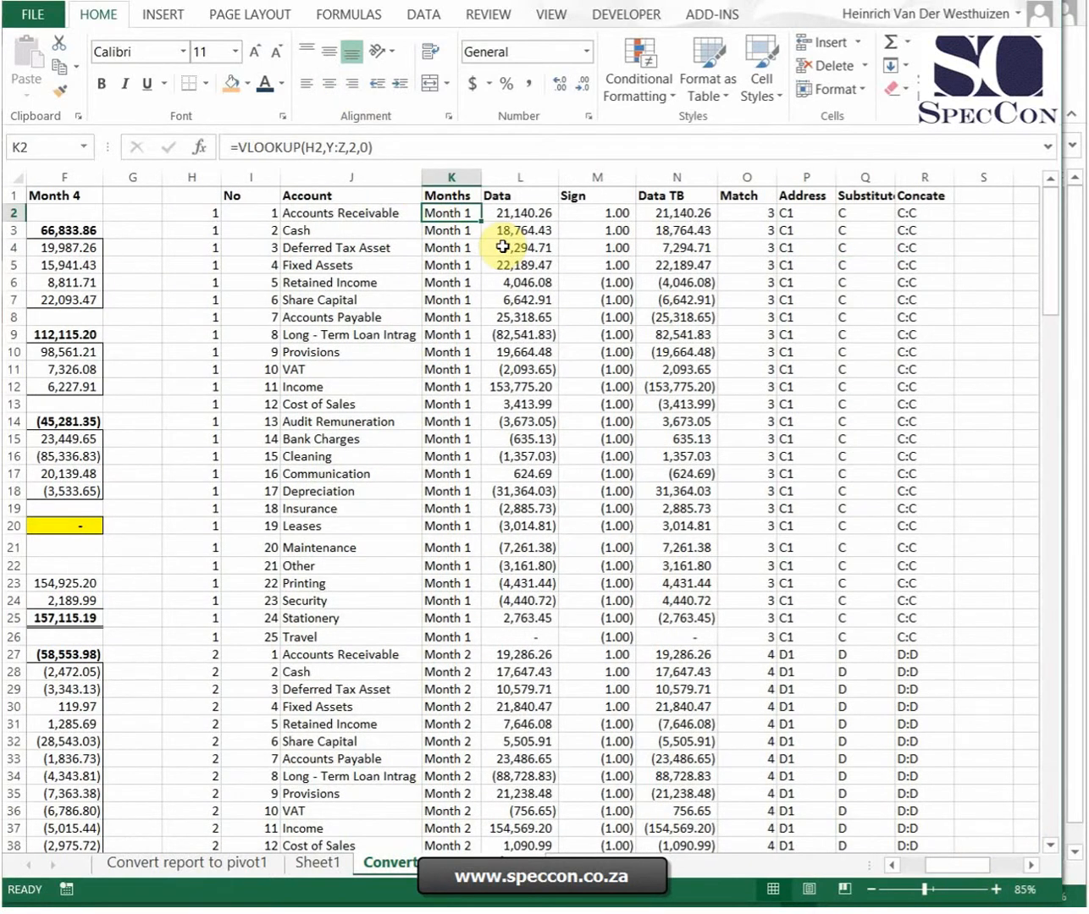
click(752, 213)
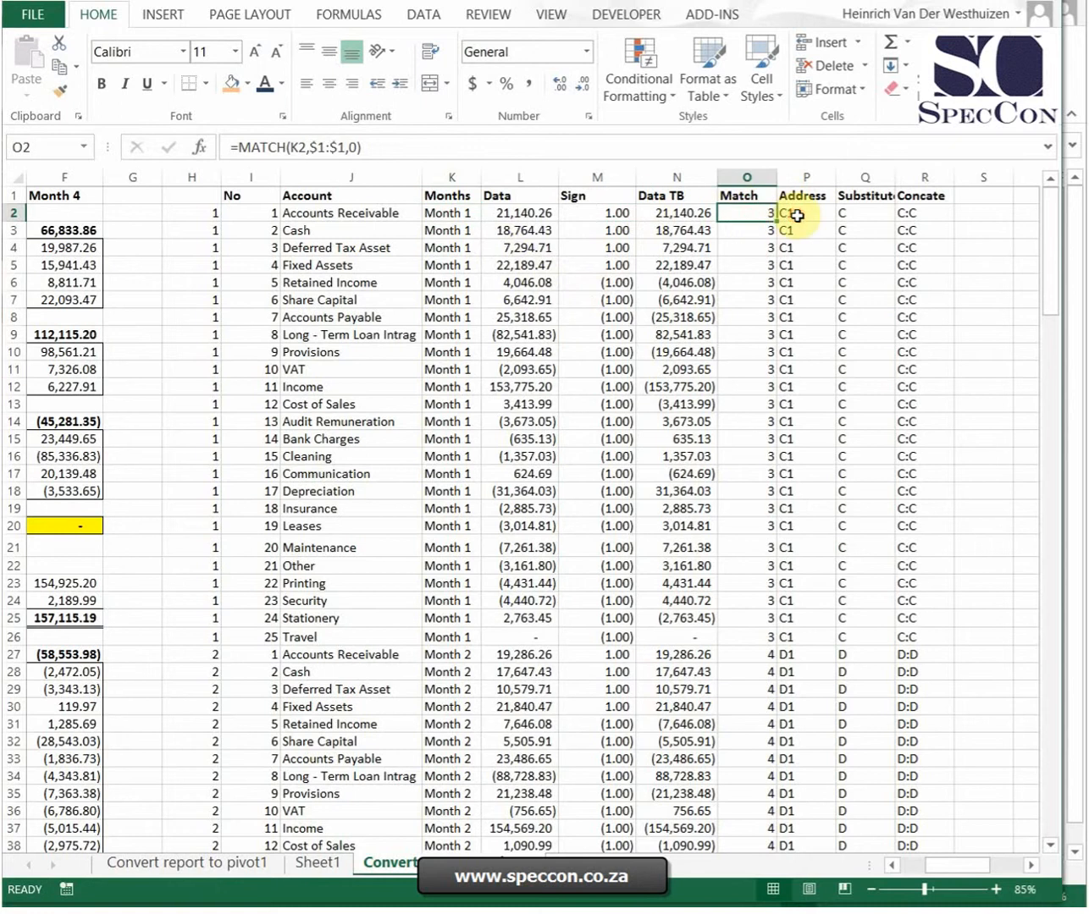
click(796, 215)
click(939, 214)
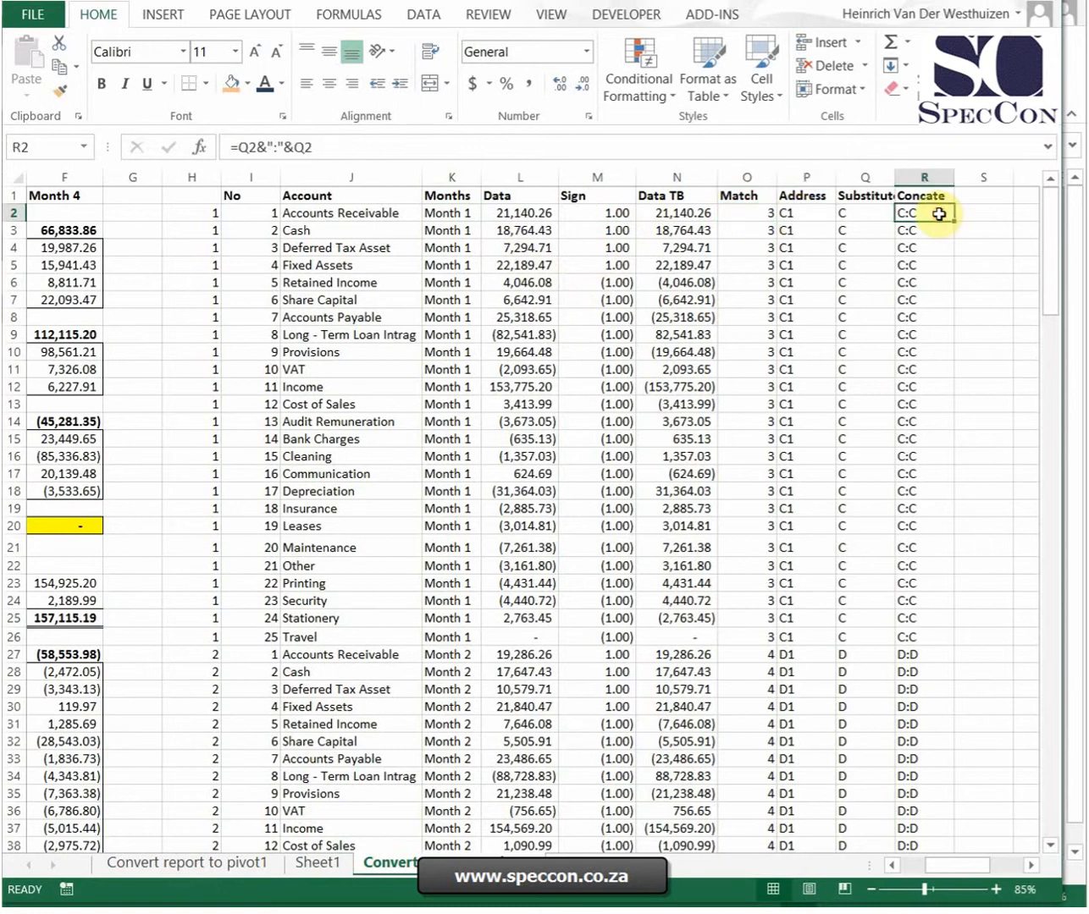
click(455, 246)
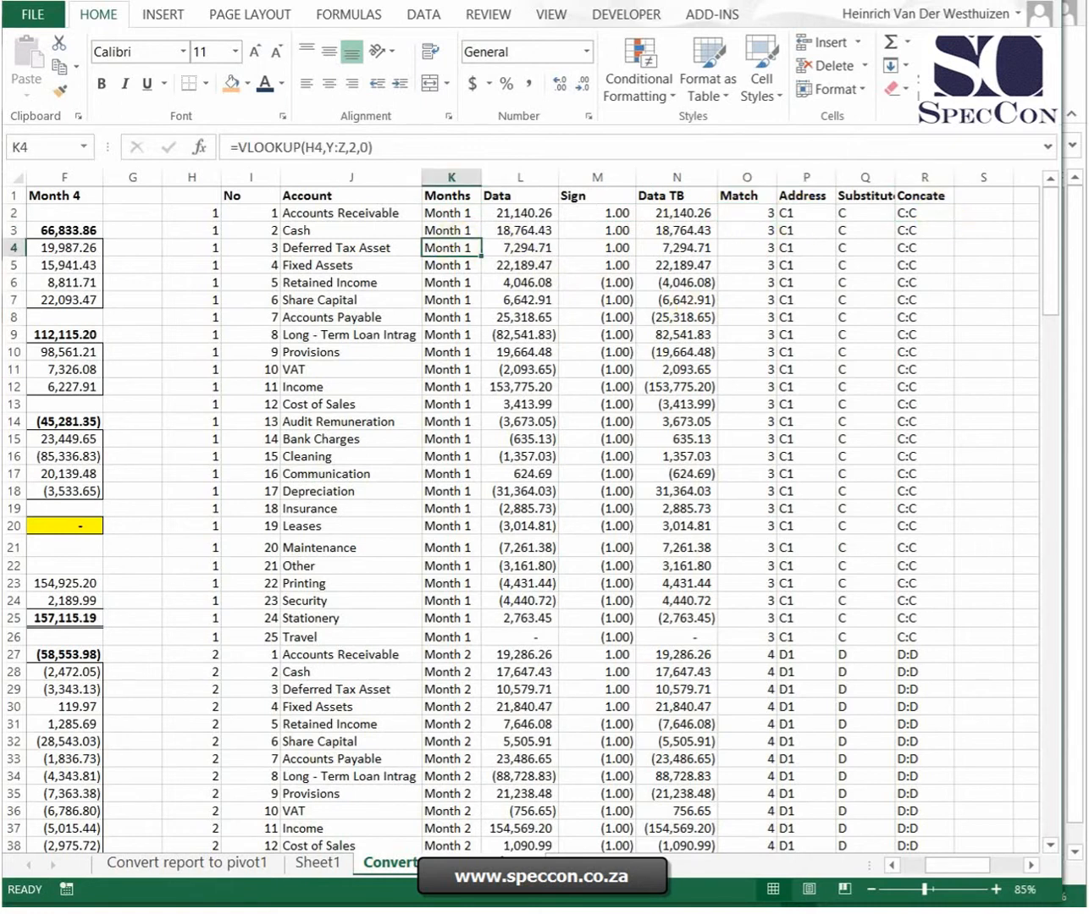